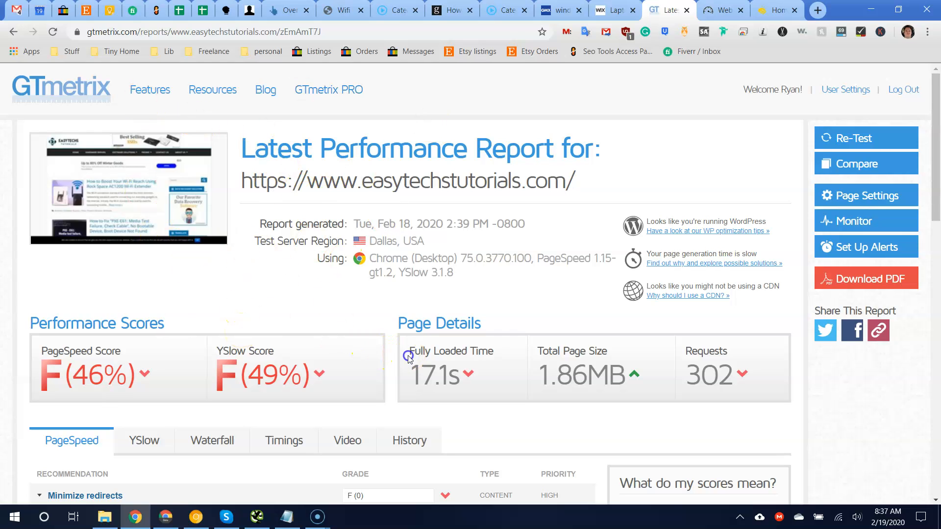
Highlight the fully loaded time in the page details of the GTmetrix report
left_click_drag(409, 357, 476, 396)
left_click(271, 309)
Open easytechstutorials.com in a new browser tab, reload it and skim the homepage
key("ctrl+t")
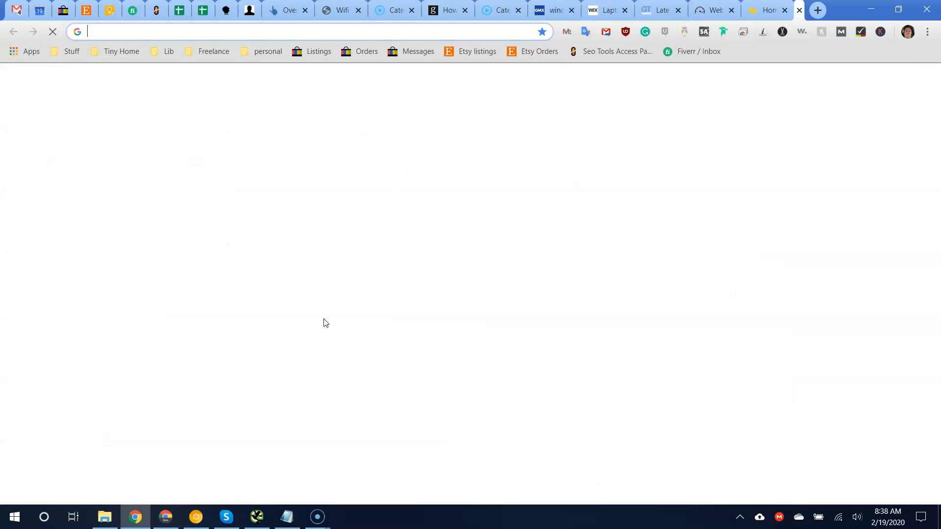
type("e")
key("Return")
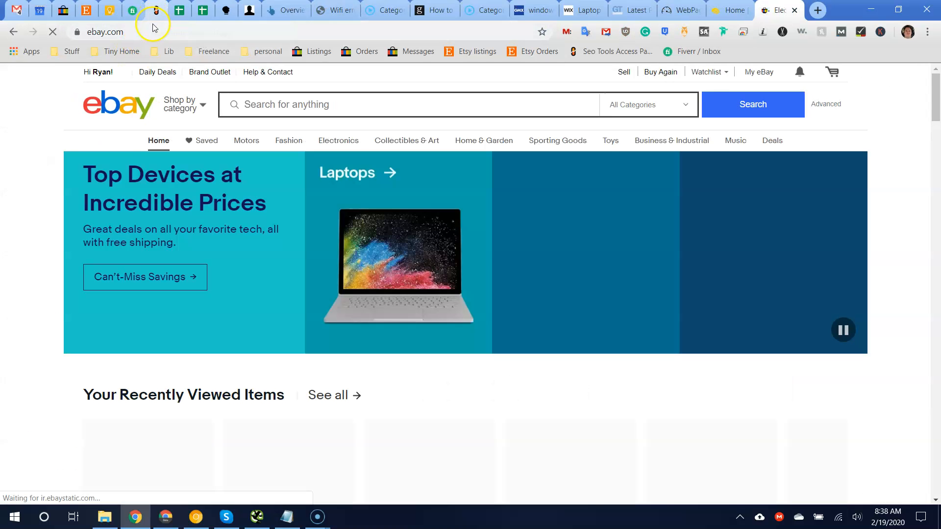
left_click(154, 28)
type("eas")
key("Return")
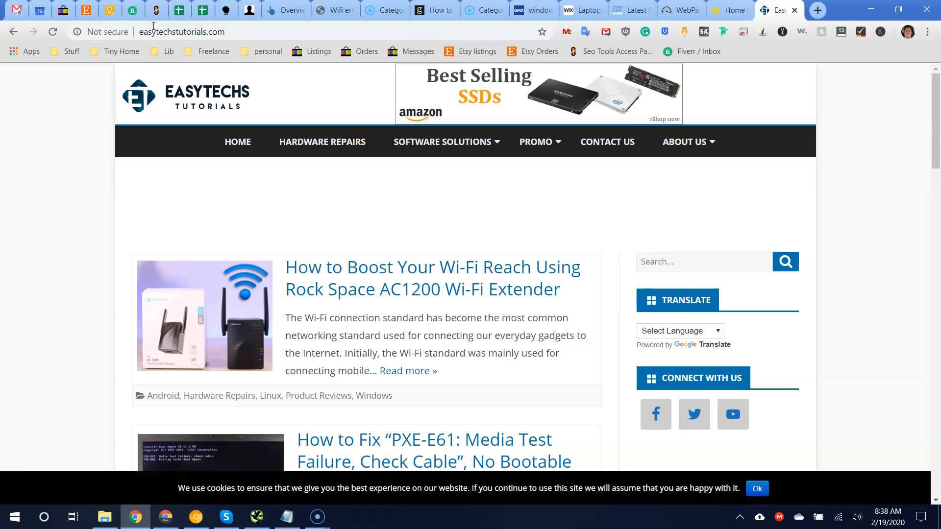
left_click(212, 34)
key("Return")
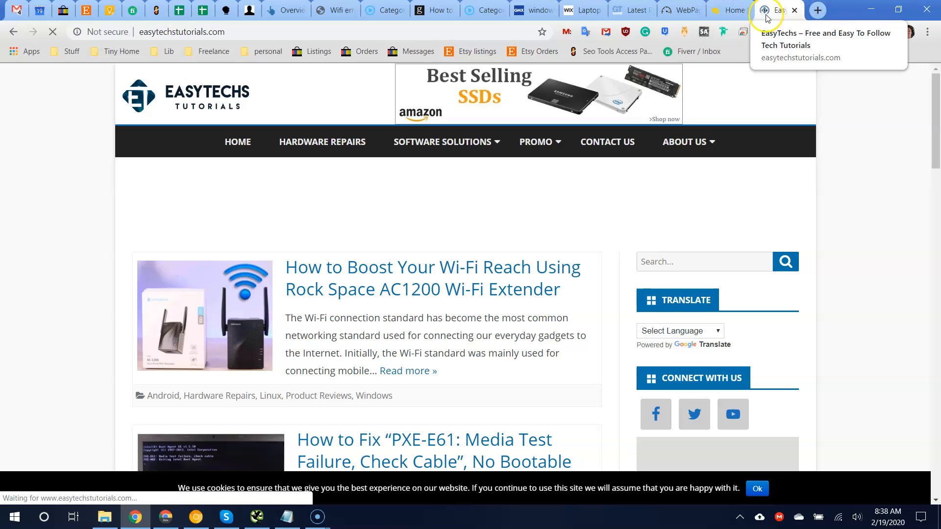
scroll(423, 323, "down", 6)
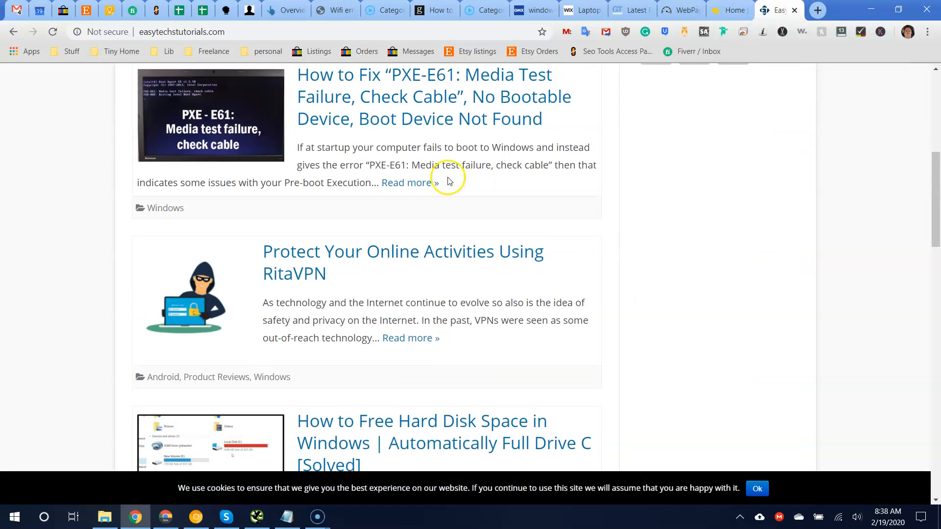
scroll(448, 181, "up", 6)
Compare the fully loaded time in the GTmetrix report with the load time and waterfall in the WebPageTest results
left_click(581, 10)
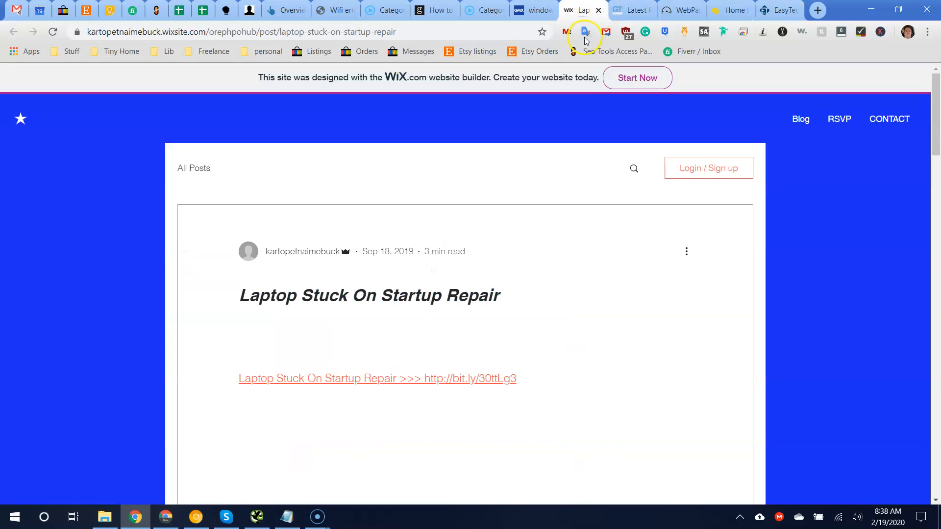
left_click(627, 17)
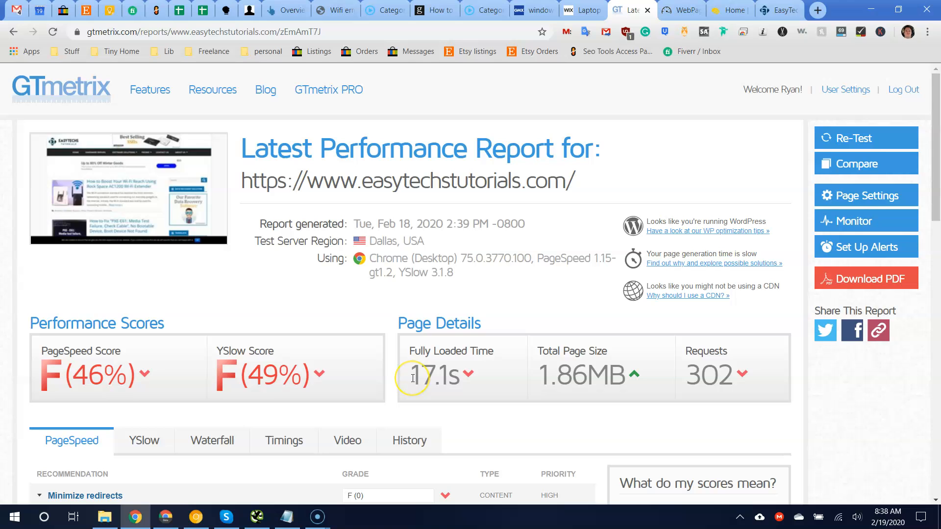
left_click(679, 10)
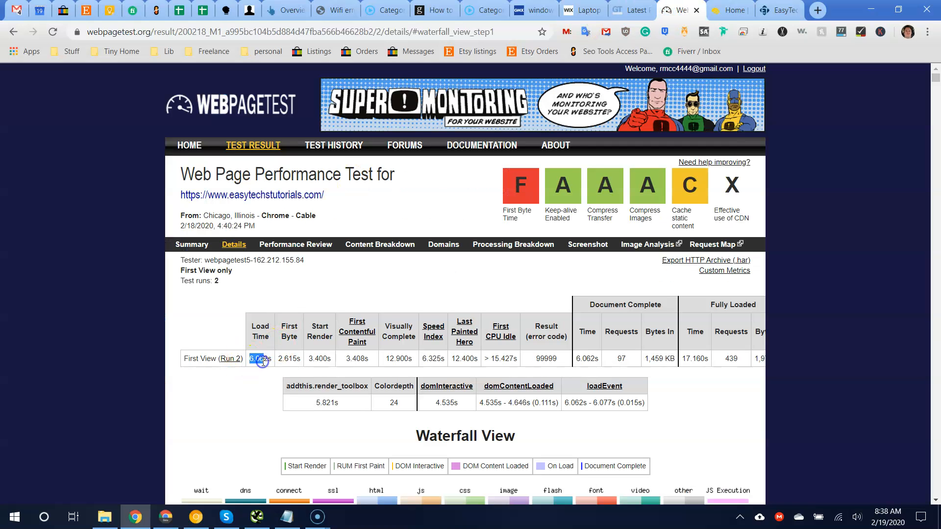
left_click(262, 386)
scroll(274, 385, "down", 20)
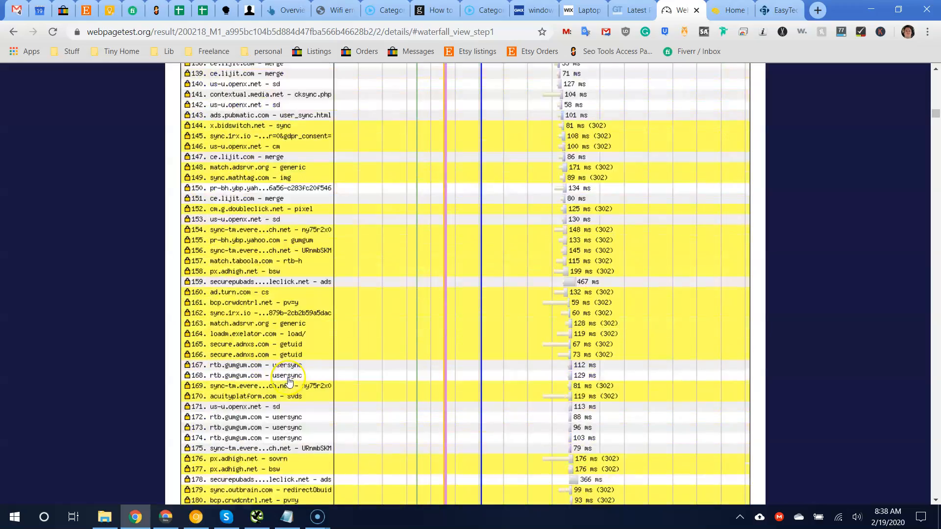
scroll(289, 382, "up", 20)
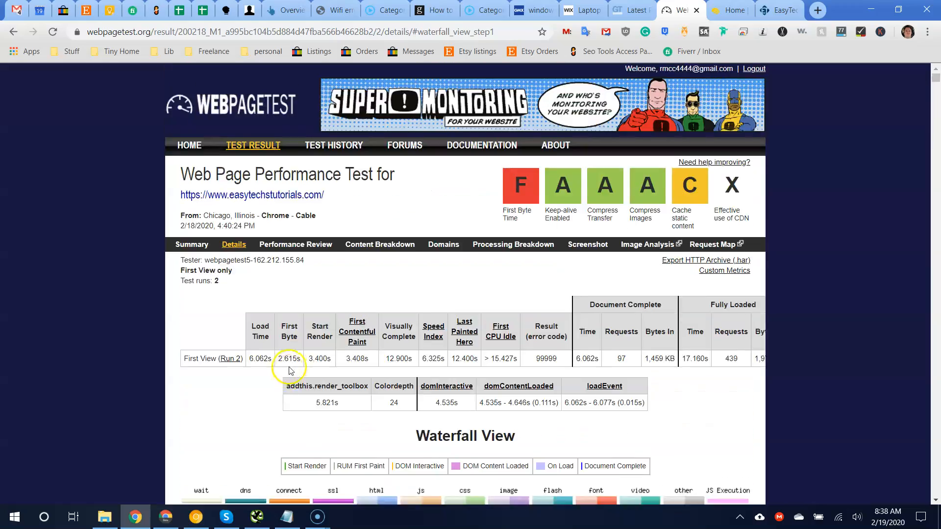
scroll(289, 375, "down", 7)
Return to the GTmetrix report and examine its request count and total page size
left_click(632, 10)
scroll(209, 302, "down", 8)
scroll(208, 301, "up", 8)
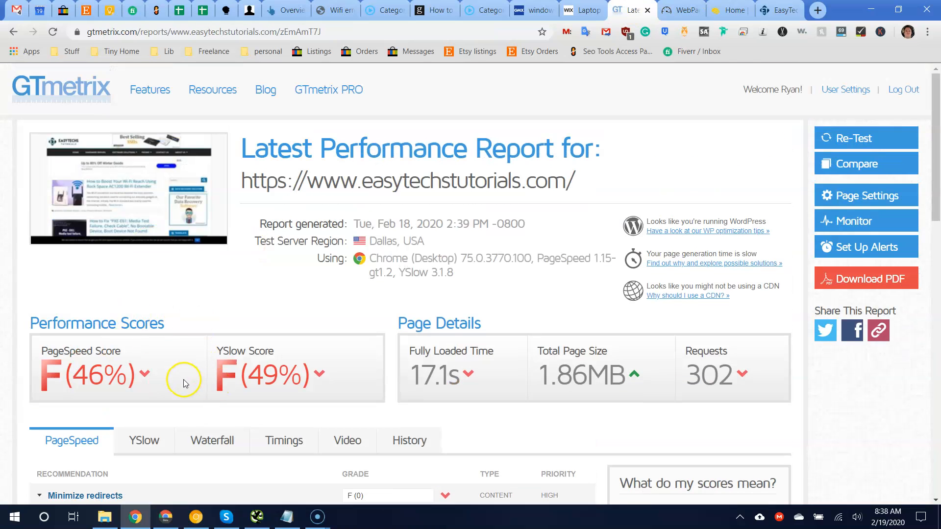
scroll(188, 362, "down", 4)
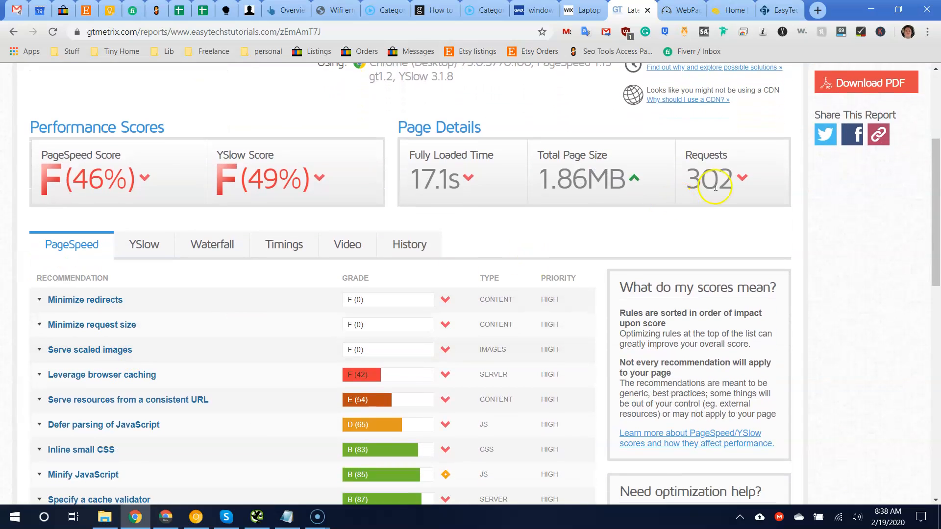
left_click_drag(685, 142, 728, 192)
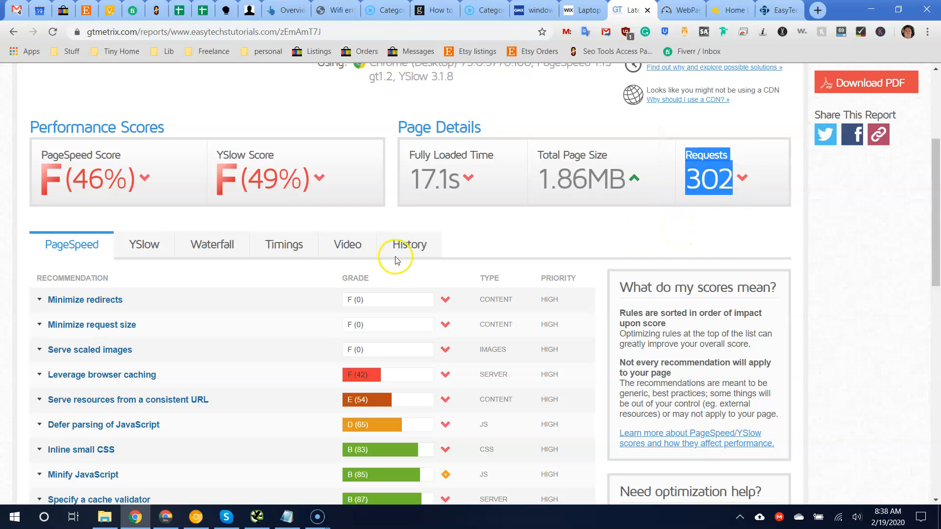
left_click_drag(555, 175, 607, 183)
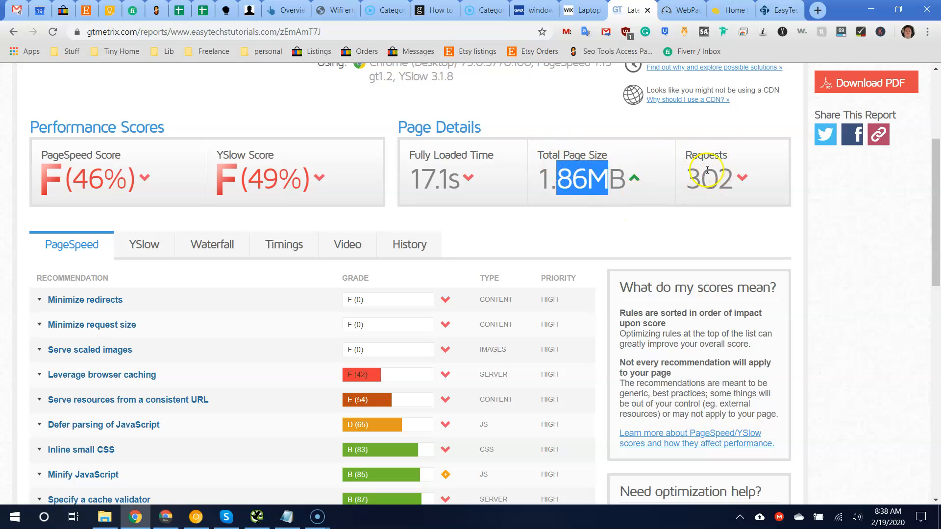
Review the resources listed under the Leverage browser caching recommendation and collapse it again
scroll(122, 302, "down", 1)
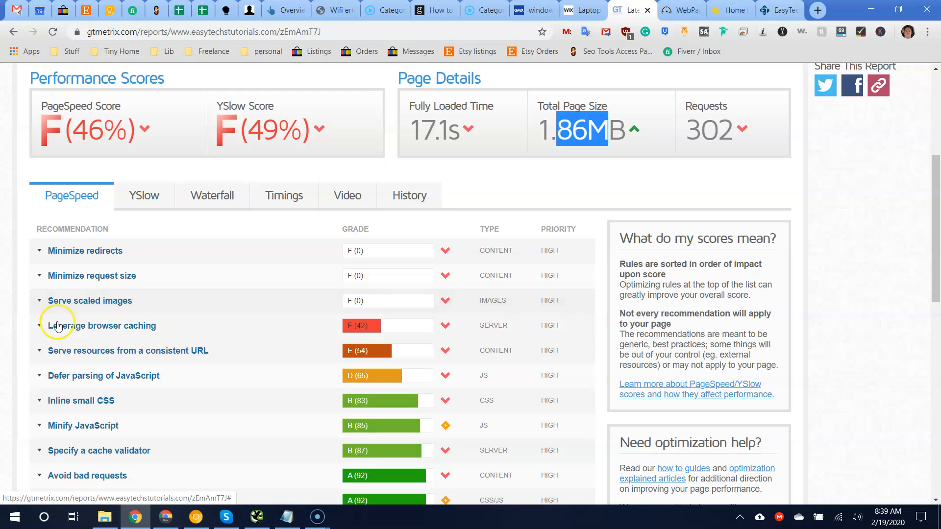
left_click(59, 326)
scroll(81, 360, "down", 1)
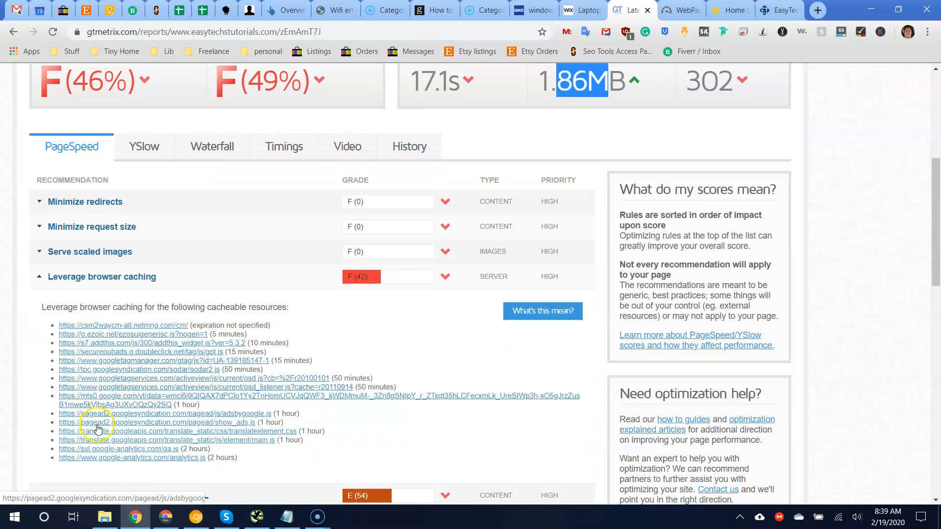
left_click(40, 278)
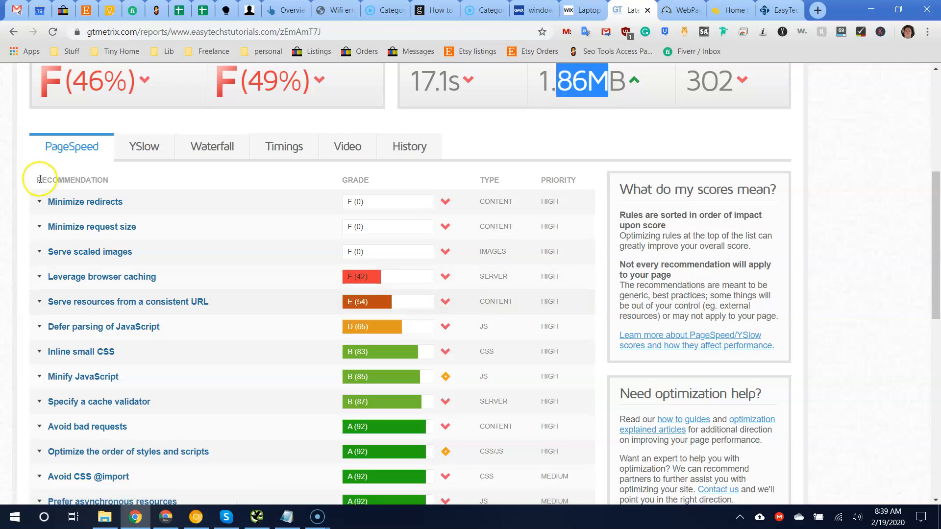
Review the redirect chains listed under the Minimize redirects recommendation and collapse it again
left_click(37, 201)
scroll(136, 289, "down", 4)
scroll(135, 289, "up", 15)
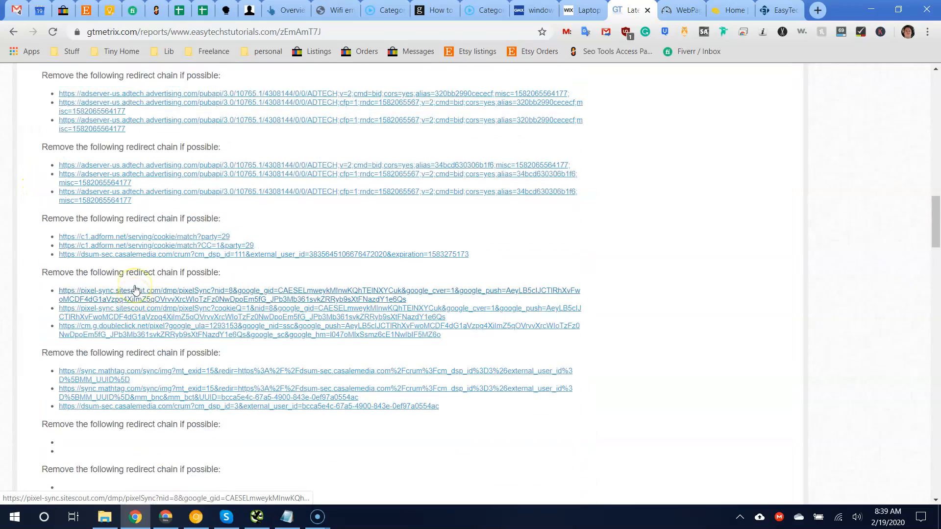
scroll(68, 226, "down", 8)
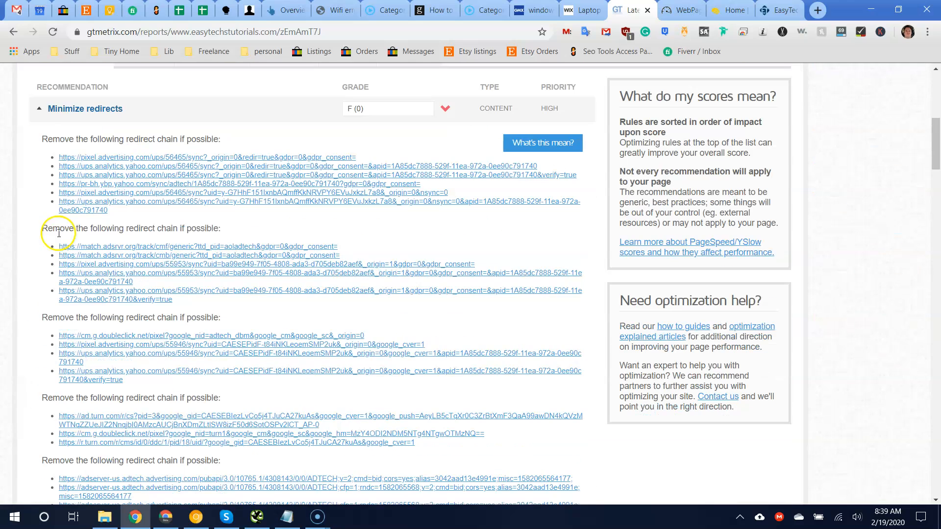
left_click(37, 118)
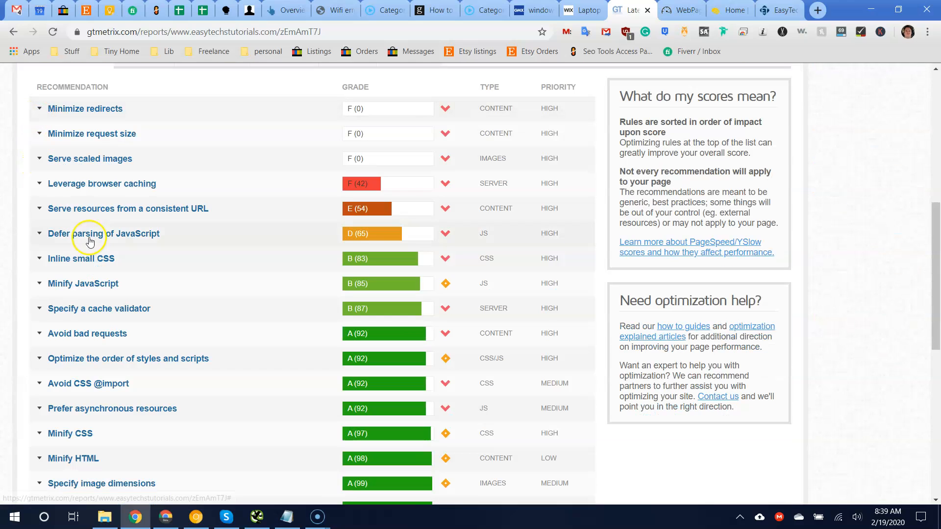
Check the scripts listed under the Minify JavaScript recommendation and collapse it again
left_click(40, 285)
scroll(62, 342, "down", 1)
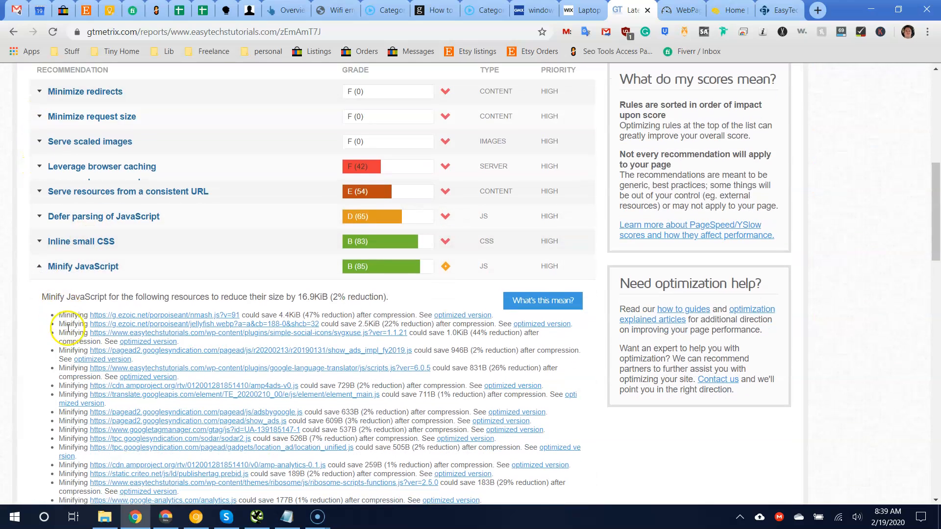
left_click(39, 266)
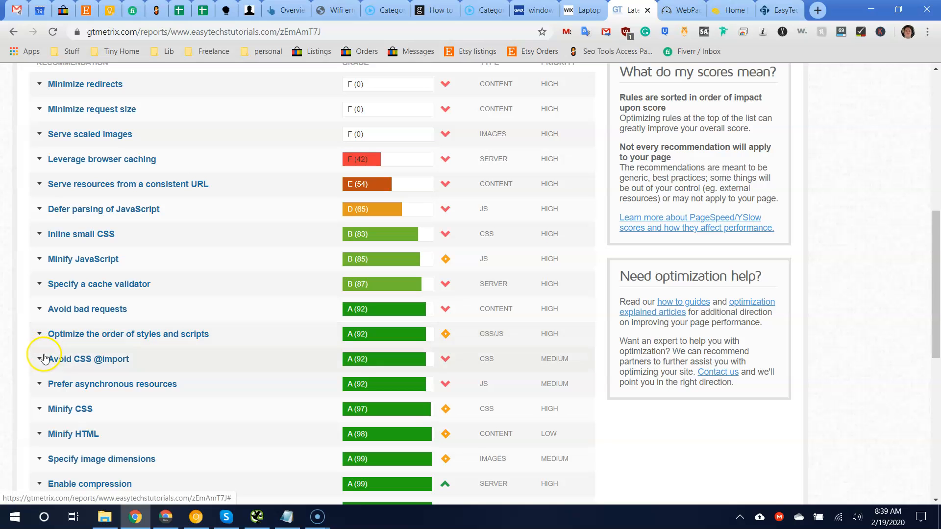
Check the details of the Minify HTML and Minify CSS recommendations
left_click(40, 434)
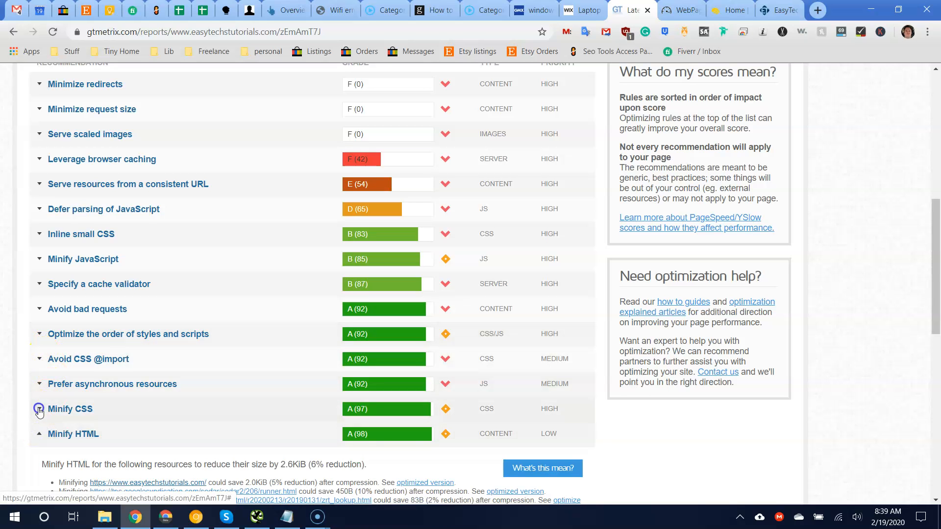
left_click(39, 408)
scroll(123, 414, "up", 7)
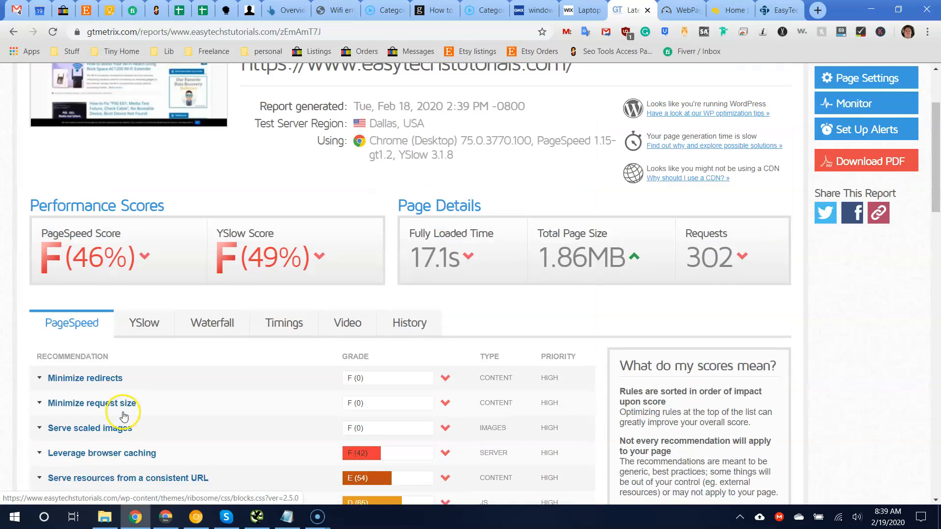
scroll(124, 416, "up", 3)
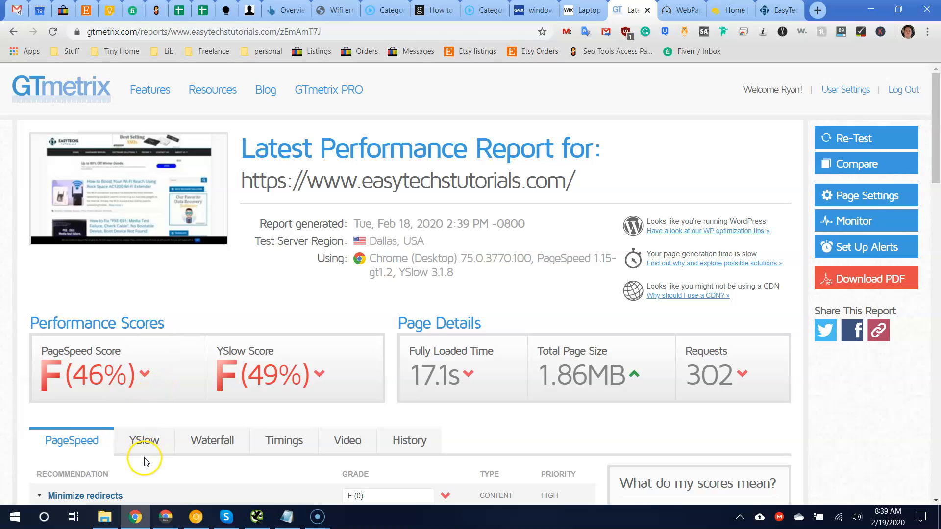
Show the YSlow recommendations, review the components listed under Add Expires headers and collapse that entry
left_click(143, 439)
scroll(142, 439, "down", 8)
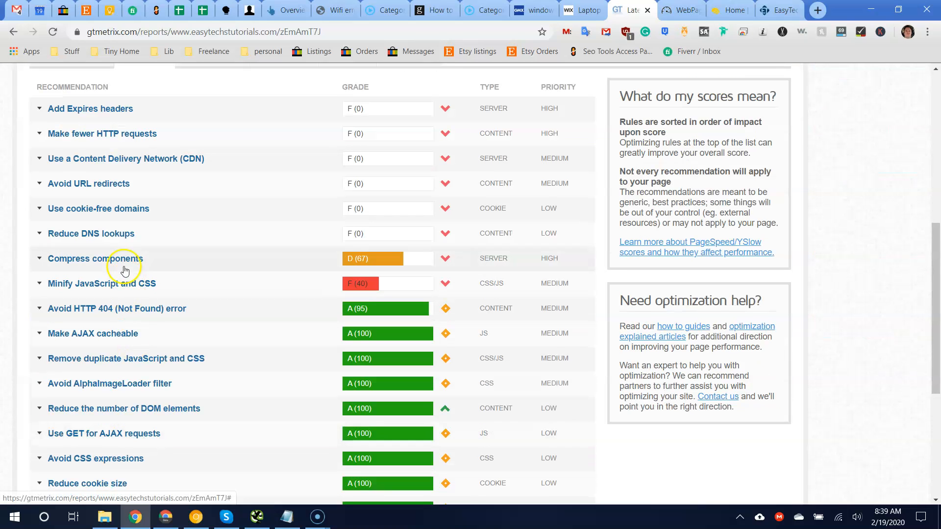
left_click(108, 109)
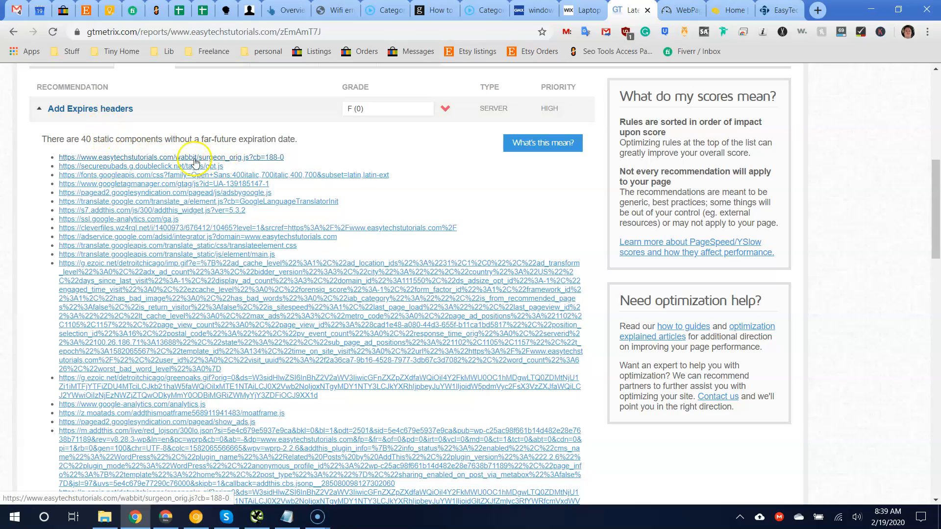
scroll(119, 159, "down", 10)
scroll(105, 269, "down", 8)
scroll(109, 273, "up", 20)
scroll(39, 147, "down", 5)
scroll(39, 142, "up", 5)
scroll(52, 460, "down", 1)
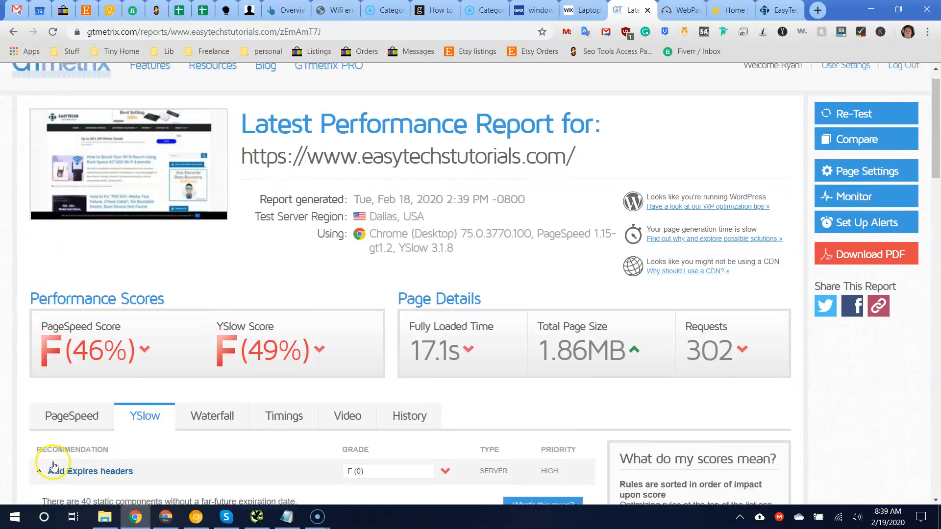
left_click(46, 452)
Examine the remaining low-graded YSlow recommendations and expand Compress components to read its listed resources
scroll(98, 414, "down", 2)
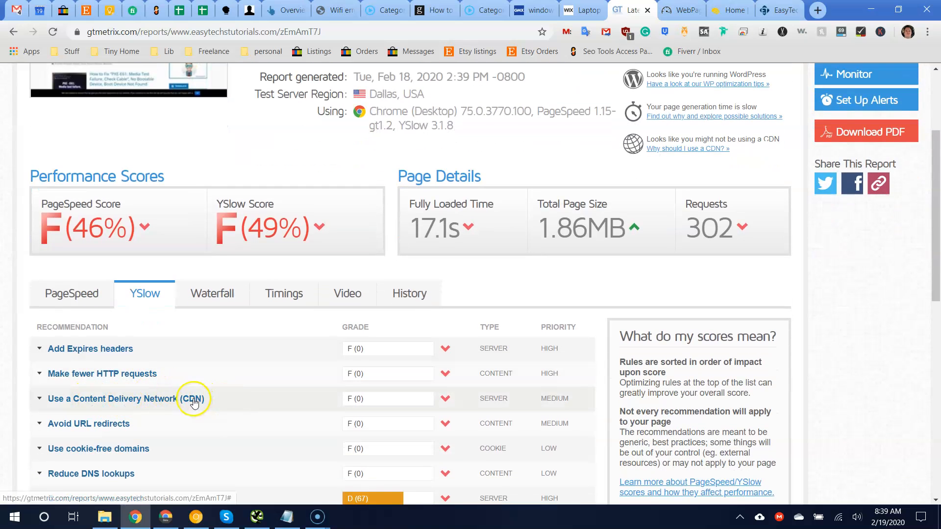
scroll(142, 395, "down", 1)
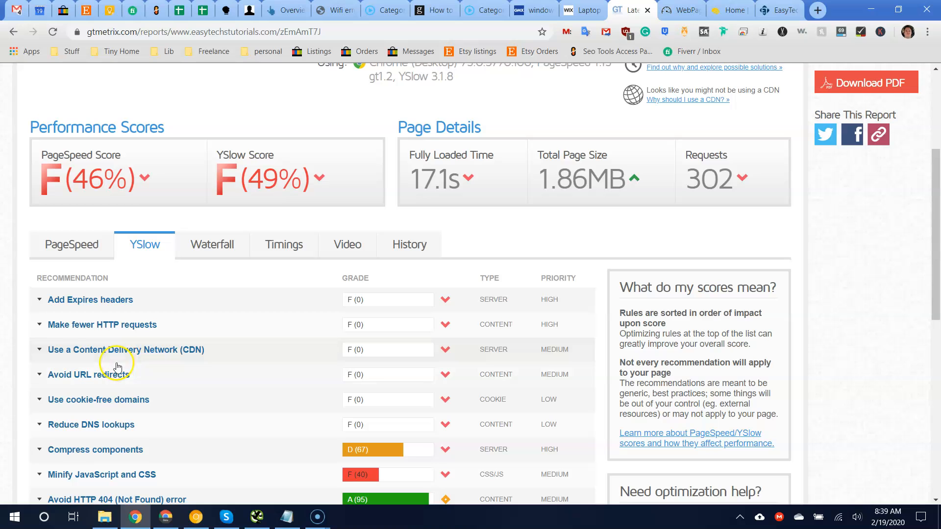
left_click(104, 449)
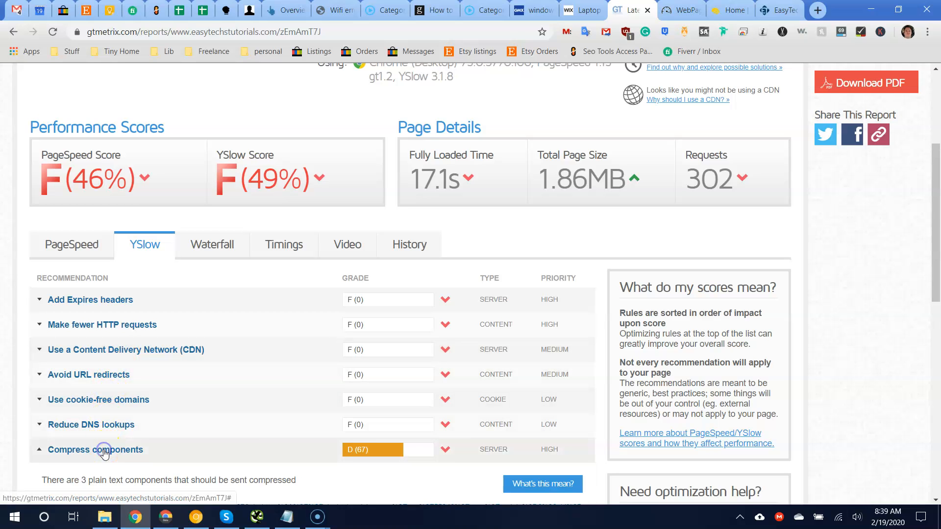
scroll(104, 453, "down", 1)
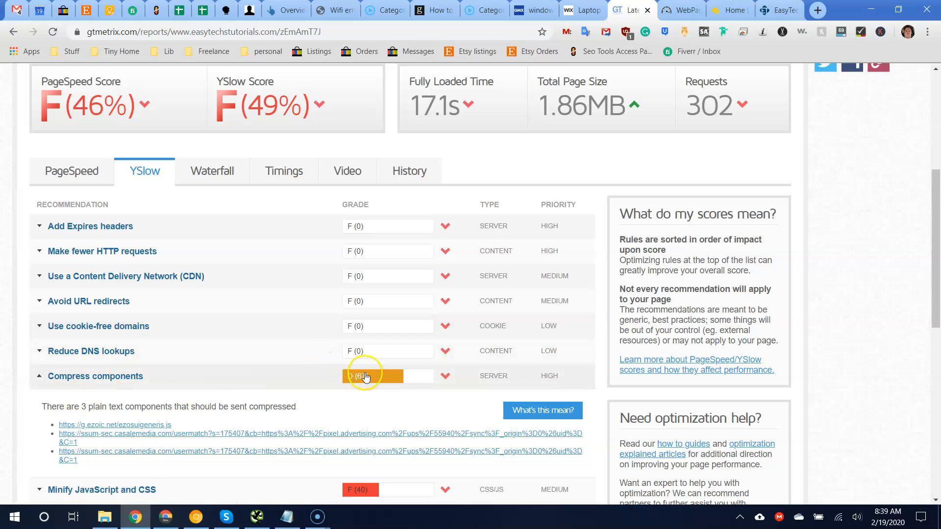
scroll(117, 404, "down", 1)
scroll(115, 404, "up", 1)
scroll(115, 404, "up", 5)
scroll(466, 376, "down", 7)
scroll(465, 376, "left", 4)
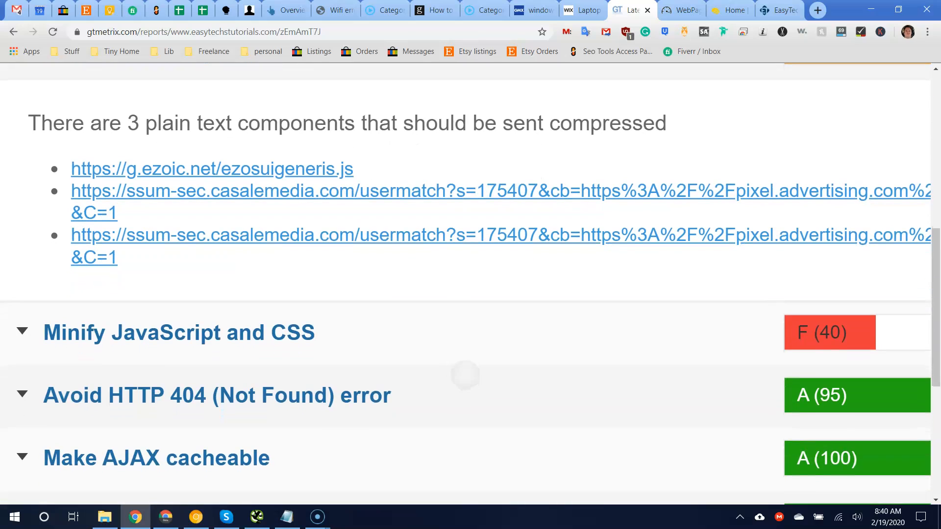
scroll(6, 248, "down", 5)
scroll(6, 247, "up", 7)
scroll(7, 248, "down", 4)
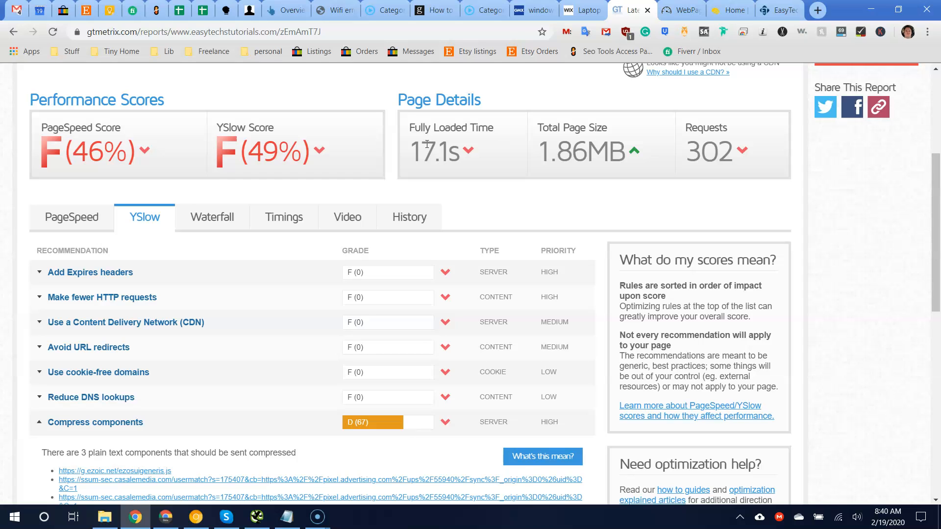
Switch to the WebPageTest report and skim its waterfall of requests, returning to the timing summary above it
left_click(670, 9)
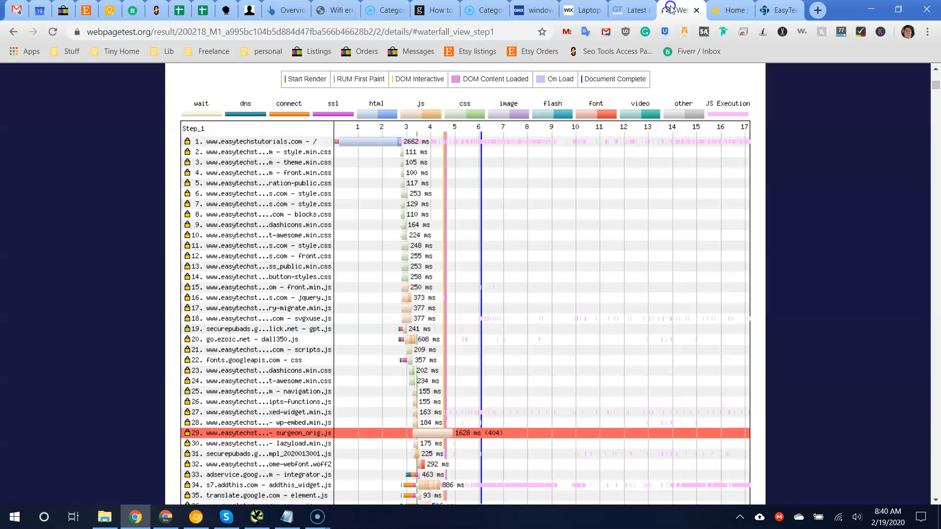
scroll(497, 164, "down", 20)
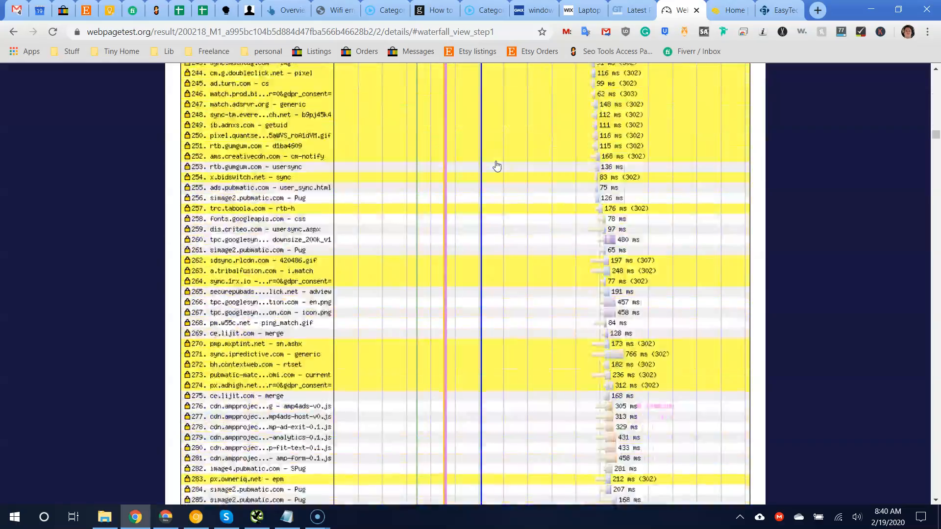
scroll(498, 166, "down", 10)
scroll(498, 166, "up", 20)
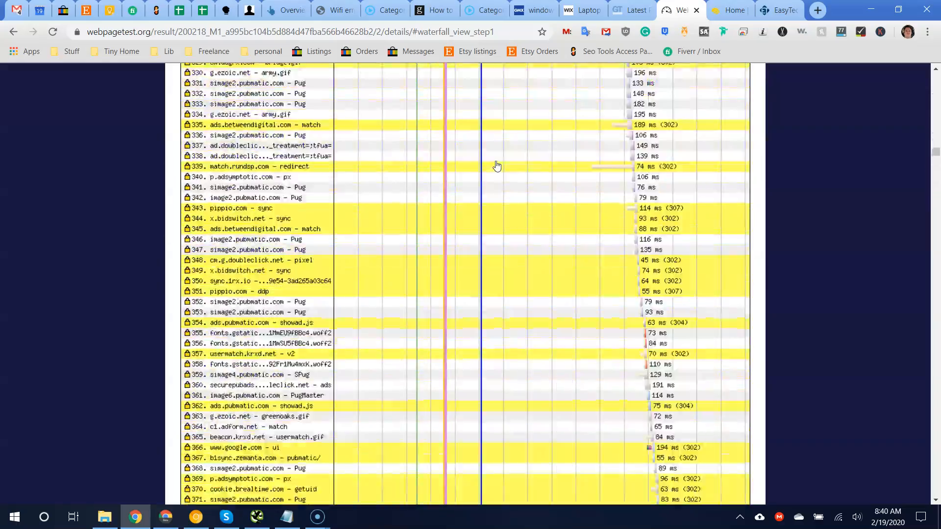
scroll(497, 167, "up", 20)
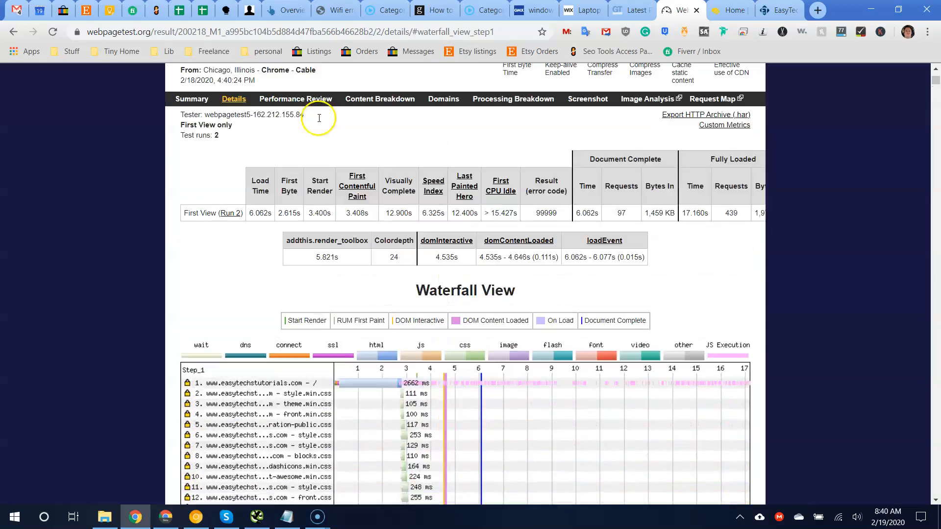
Check the load timing table and examine the first CSS requests in the Waterfall View close up
scroll(318, 123, "down", 4)
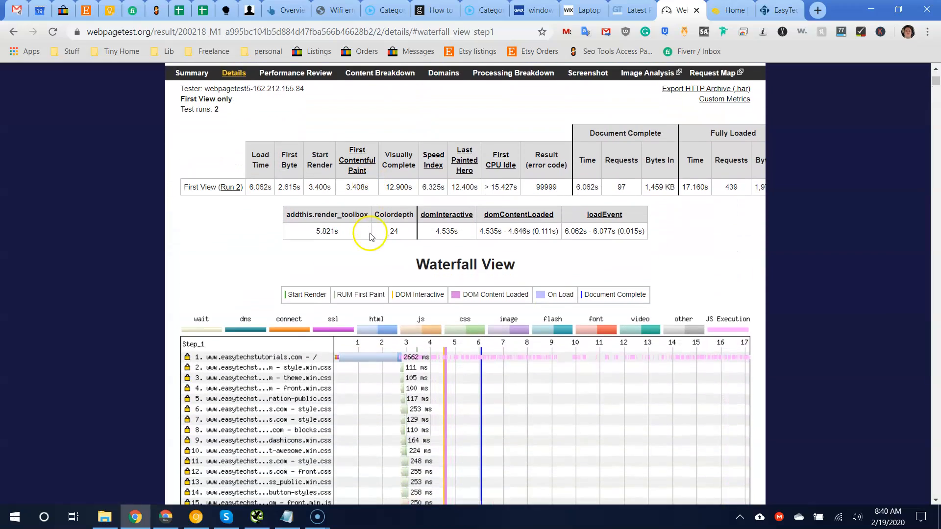
scroll(343, 220, "down", 3)
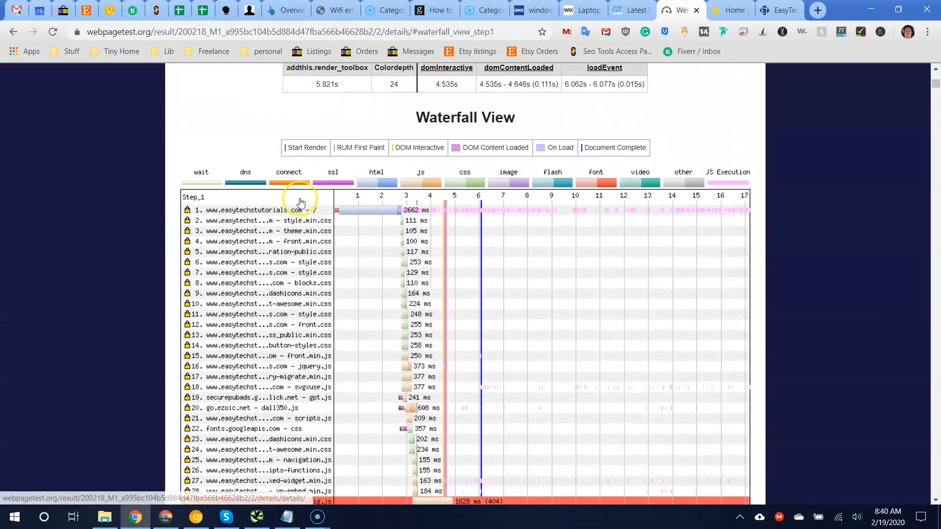
scroll(339, 210, "down", 2)
scroll(330, 210, "up", 5)
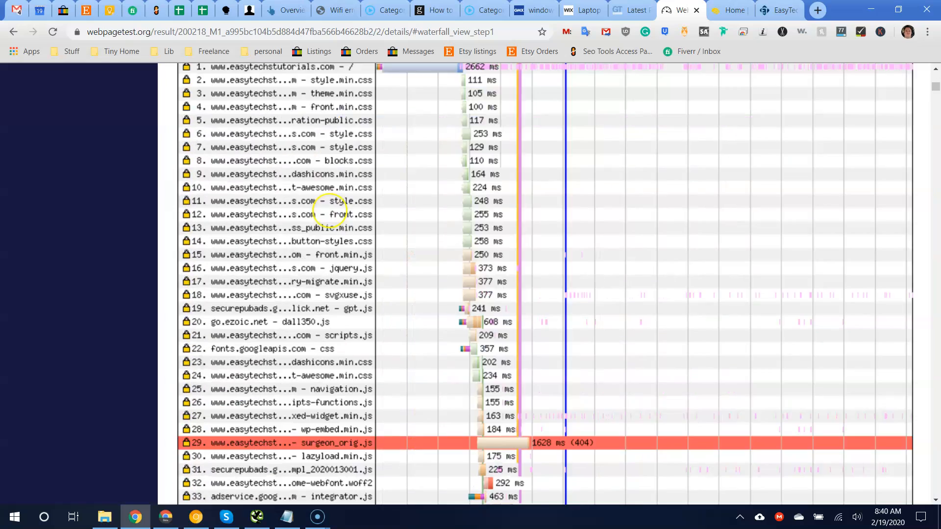
scroll(330, 211, "up", 2)
scroll(330, 211, "right", 1)
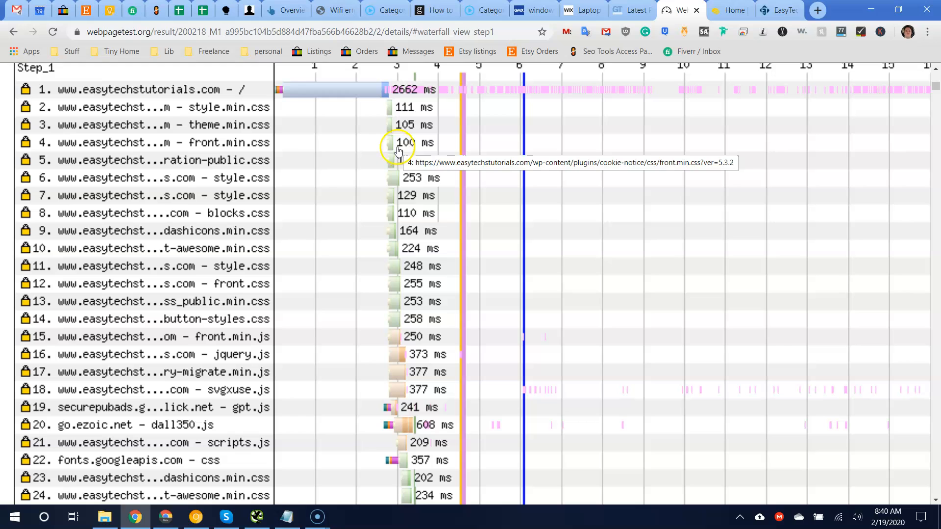
Examine the JavaScript and font requests in the waterfall, including the URL of the go.ezoic.net dall350.js request
scroll(392, 152, "down", 3)
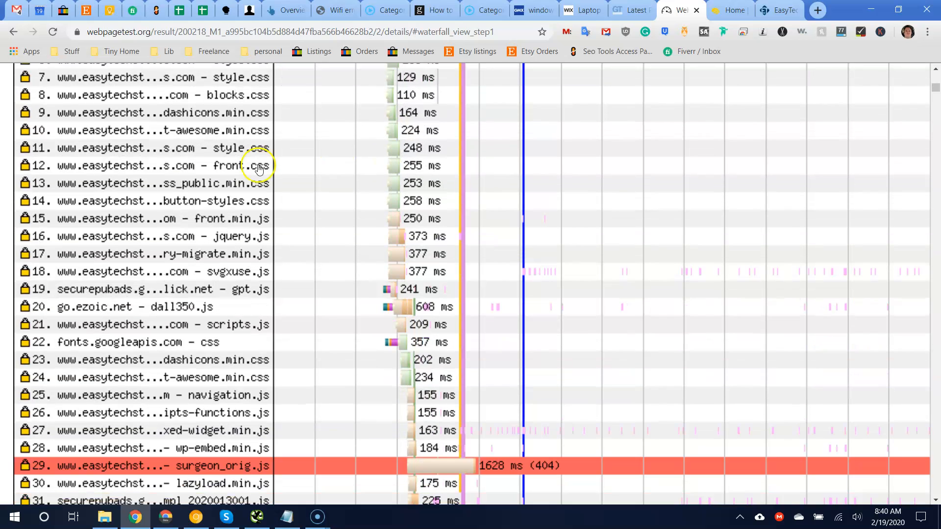
scroll(398, 180, "down", 3)
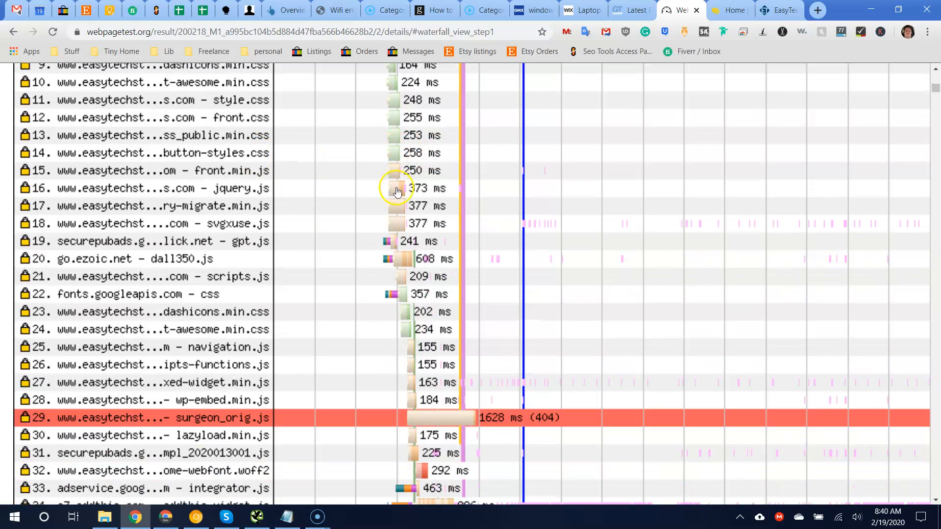
scroll(394, 202, "up", 4)
scroll(326, 241, "down", 3)
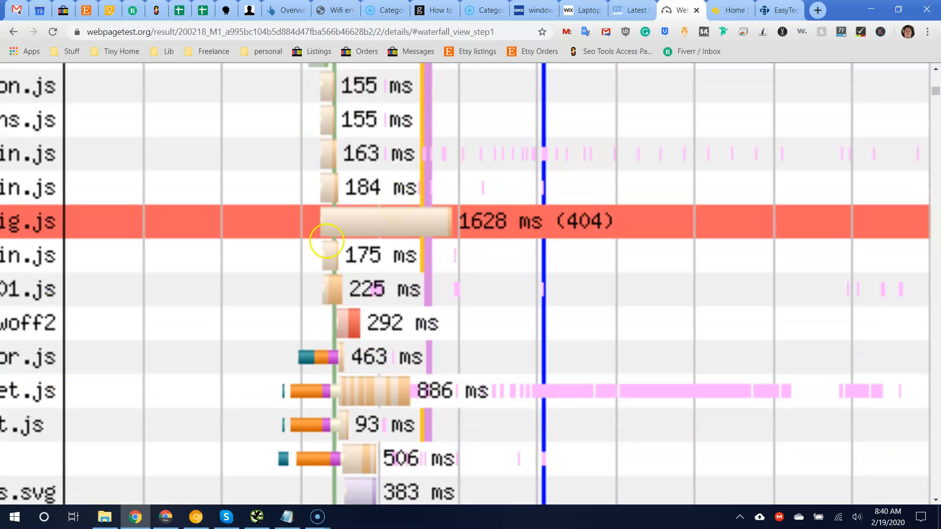
scroll(318, 211, "down", 2)
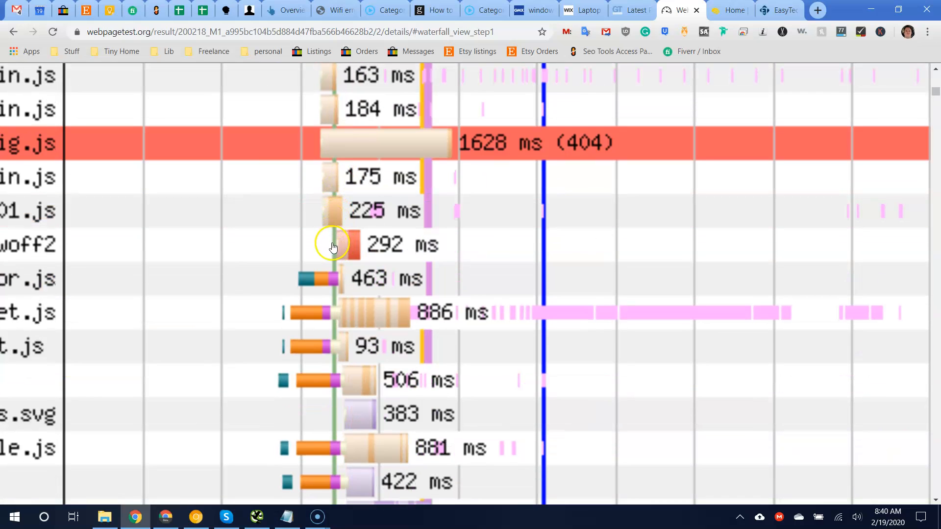
scroll(328, 145, "up", 6)
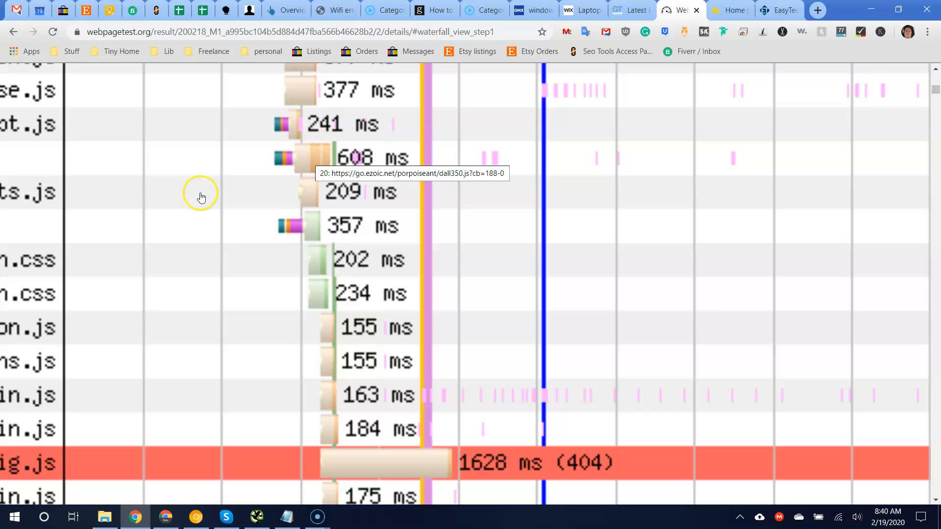
Inspect the red surgeon_orig.js request in row 29, reading its full URL, duration and status code
scroll(232, 229, "down", 5)
scroll(232, 229, "down", 2)
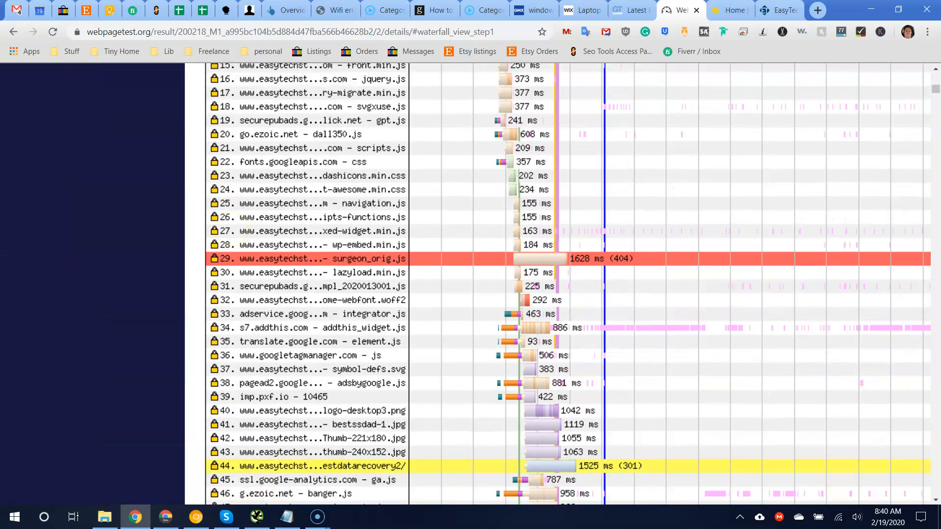
scroll(466, 284, "up", 5)
scroll(465, 284, "left", 5)
scroll(466, 284, "up", 2)
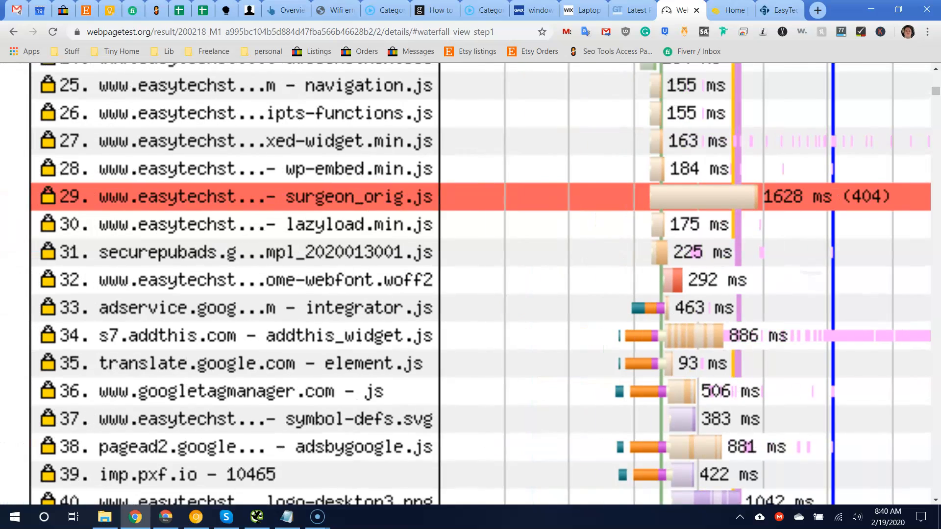
scroll(149, 177, "left", 3)
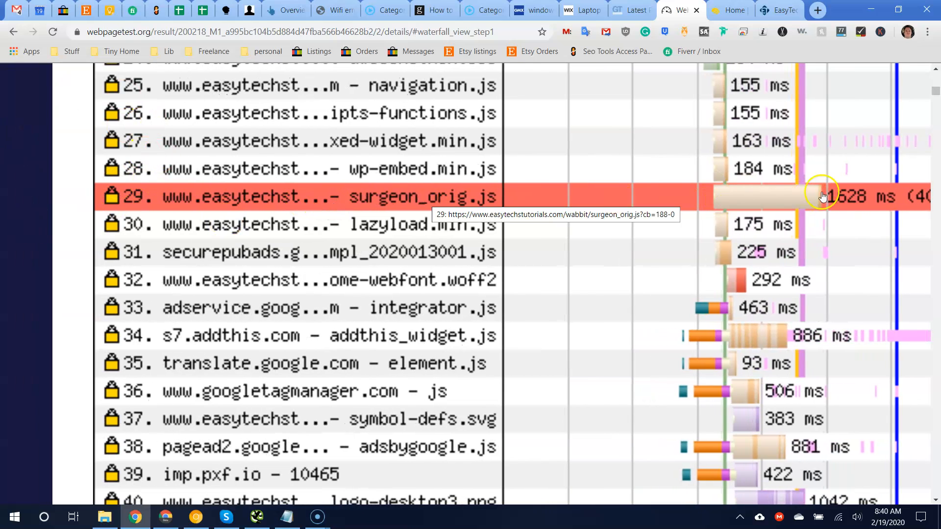
scroll(800, 203, "right", 8)
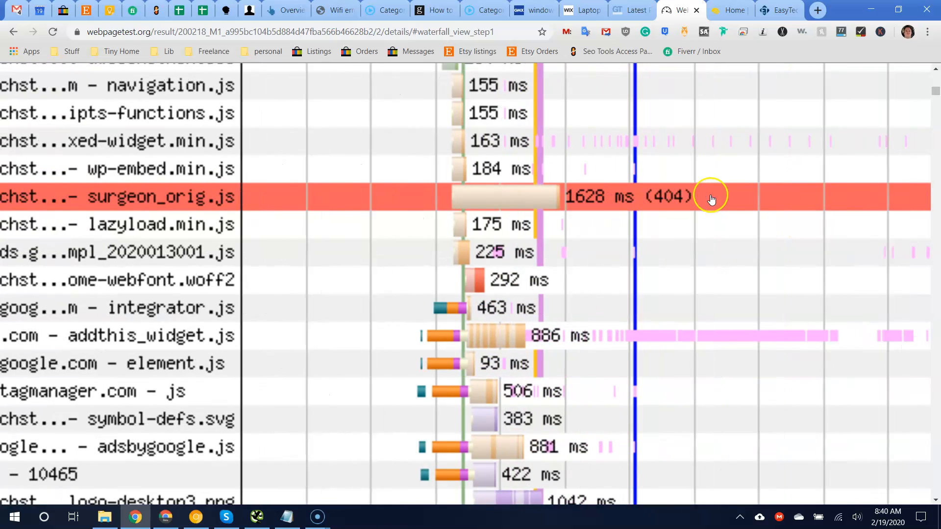
key("ctrl+0")
Review the waterfall requests that follow surgeon_orig.js, down to the yellow rows starting at request 106
scroll(360, 319, "down", 10)
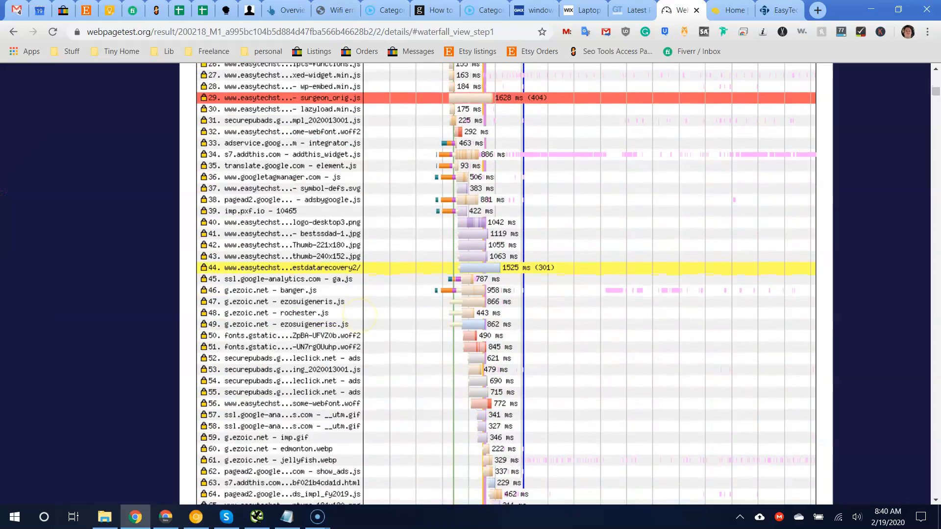
scroll(337, 221, "down", 3)
scroll(337, 221, "up", 4)
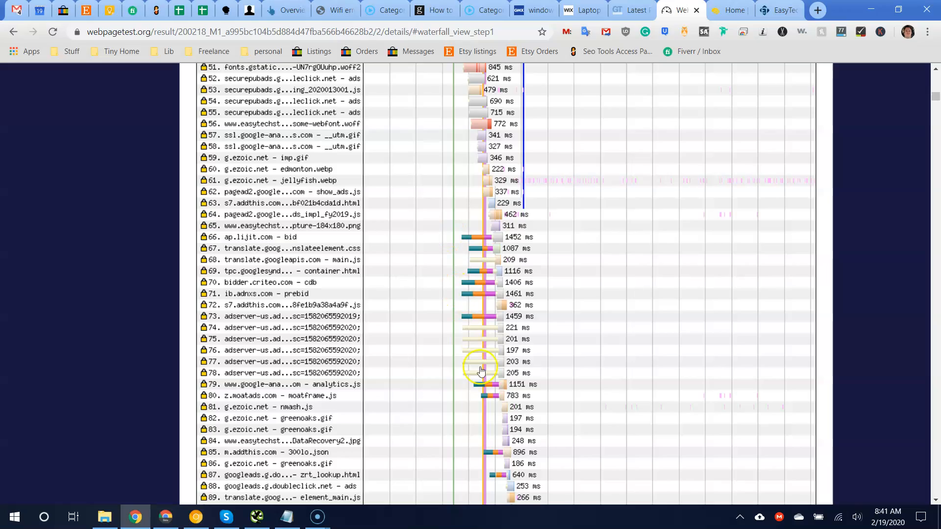
scroll(480, 371, "down", 11)
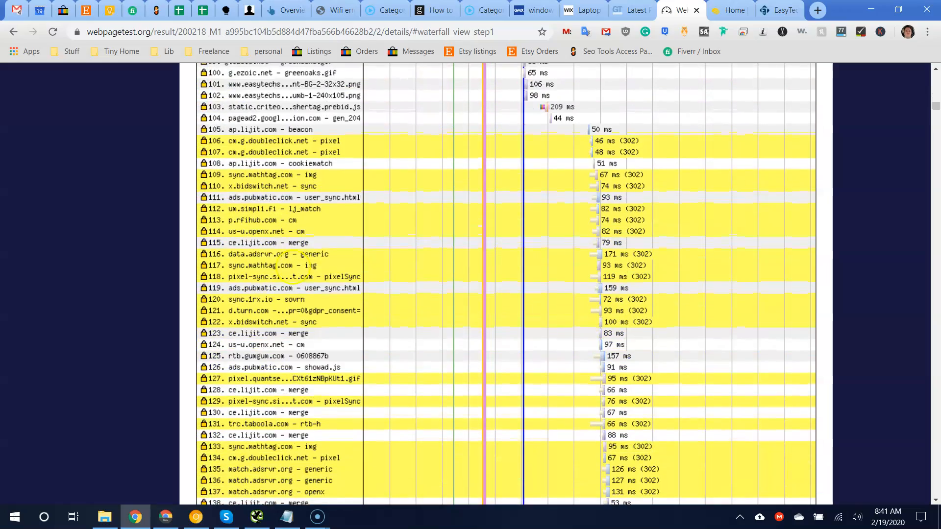
Examine the yellow redirect rows around requests 106 to 139 close up, including the URL of ads.pubmatic.com showad.js
scroll(231, 214, "up", 4)
scroll(190, 134, "left", 1)
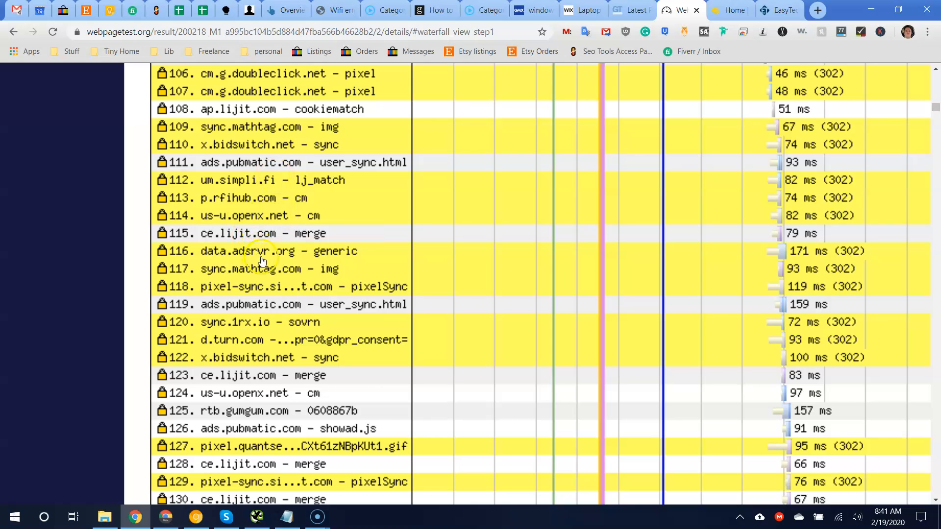
scroll(294, 245, "down", 3)
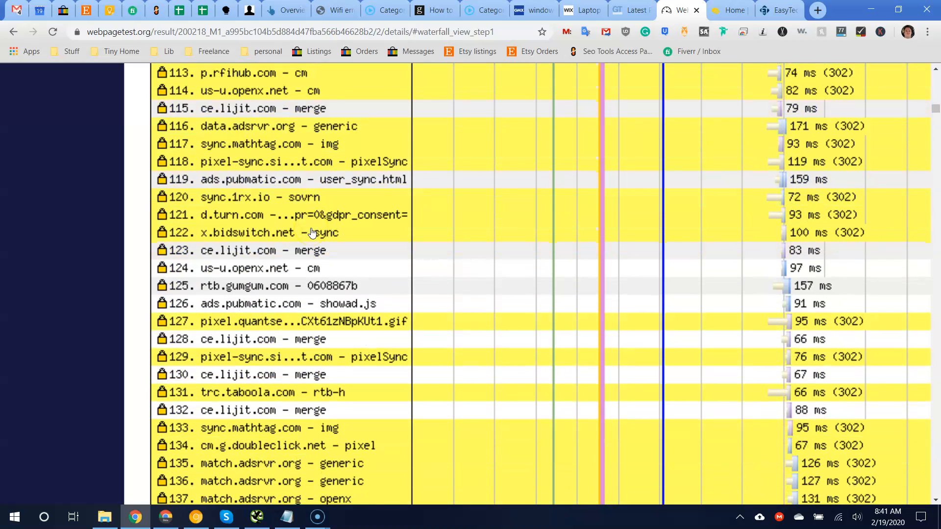
scroll(312, 233, "down", 1)
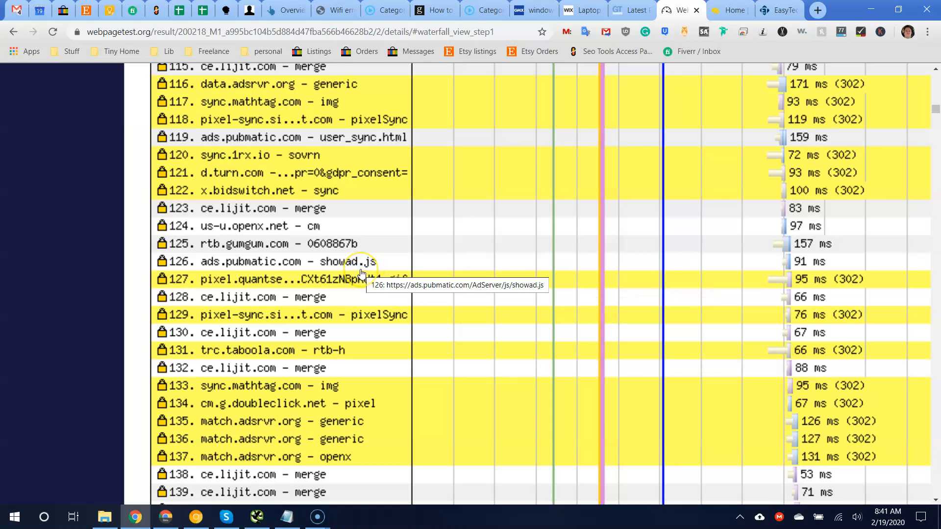
scroll(361, 273, "down", 8)
scroll(473, 248, "up", 7)
scroll(473, 245, "down", 4)
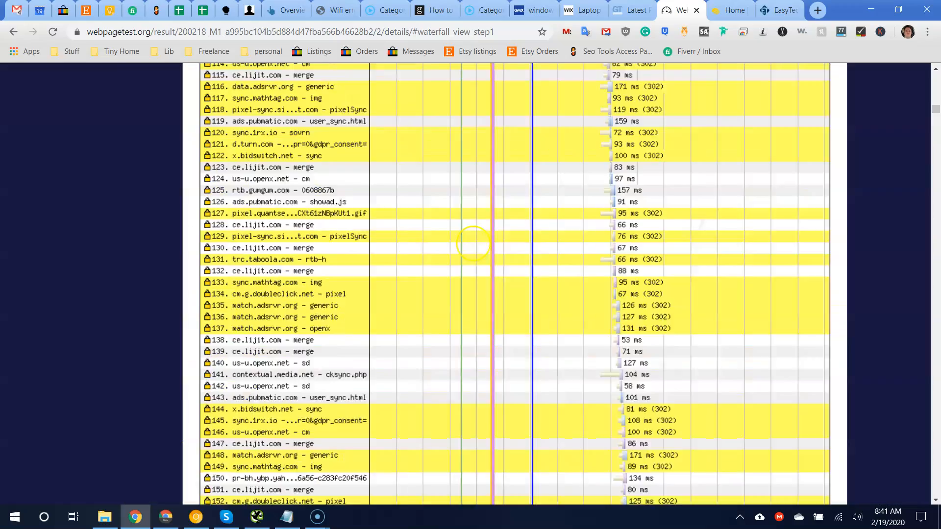
Compare the earlier waterfall requests around rows 28 to 80 with the yellow redirect rows from request 106 on
scroll(473, 243, "up", 17)
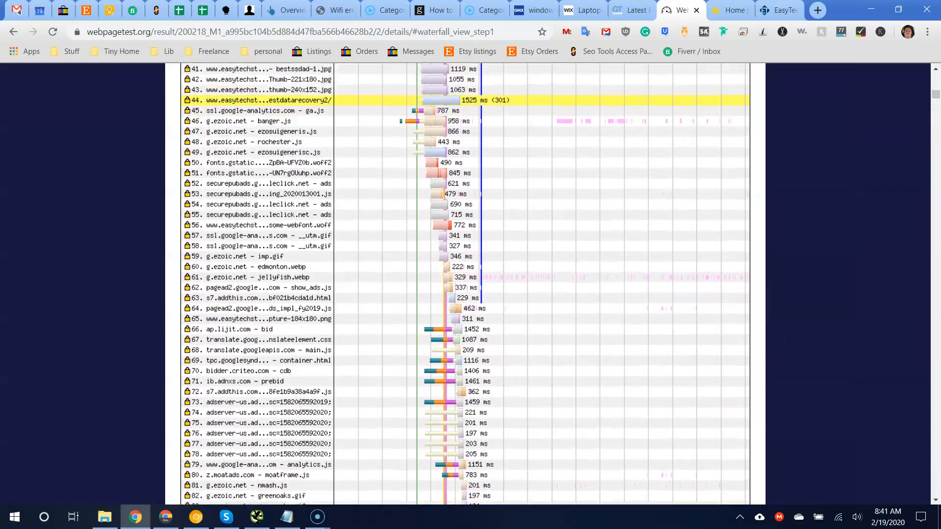
scroll(474, 243, "up", 2)
scroll(474, 243, "down", 3)
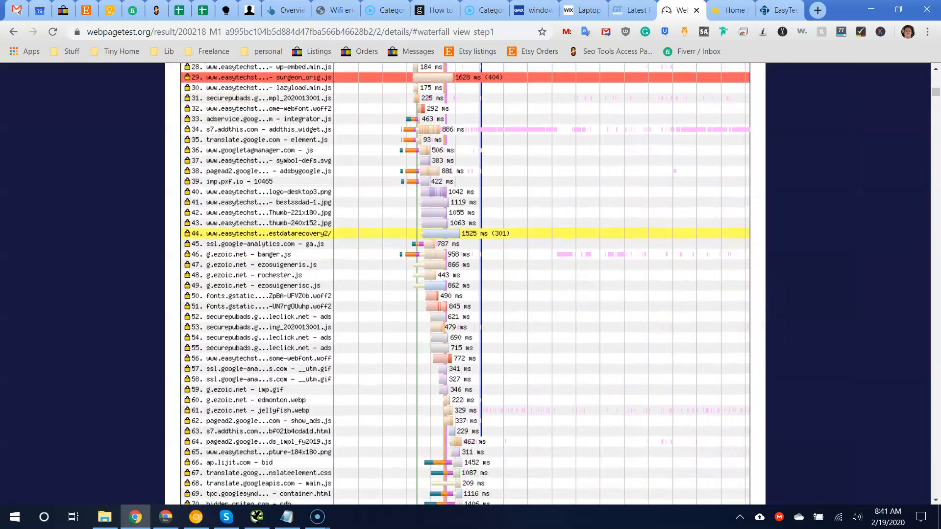
scroll(487, 230, "down", 8)
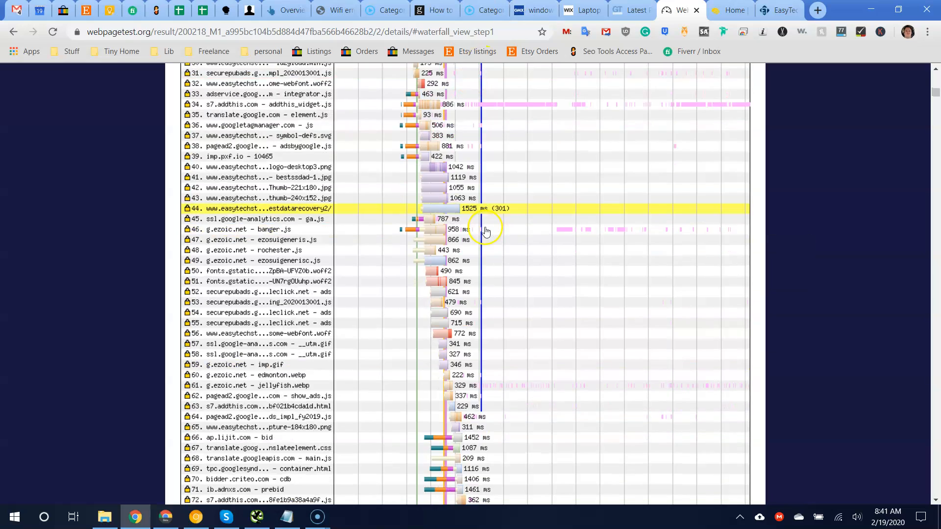
scroll(292, 264, "down", 8)
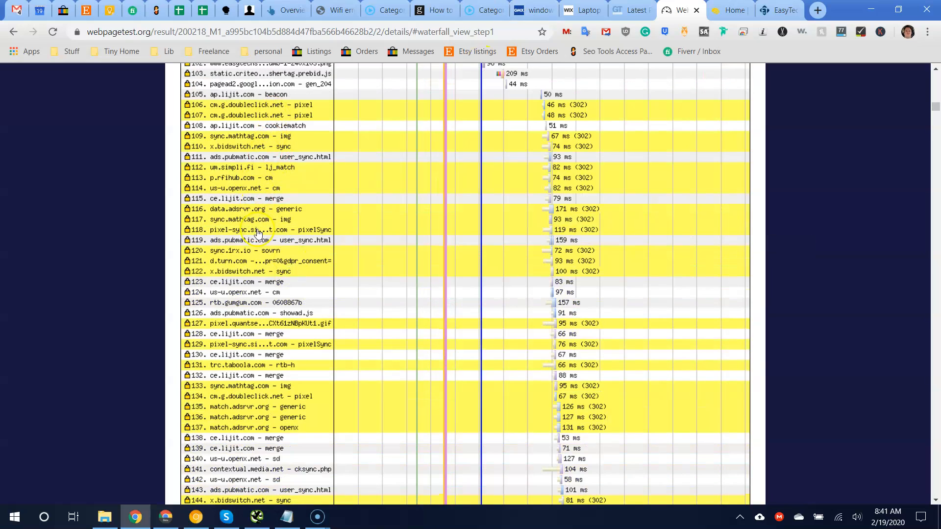
Review the rest of the waterfall's redirects and ad requests, and read the URL of the ce.lijit.com merge request in row 375
scroll(259, 232, "down", 7)
scroll(258, 353, "down", 7)
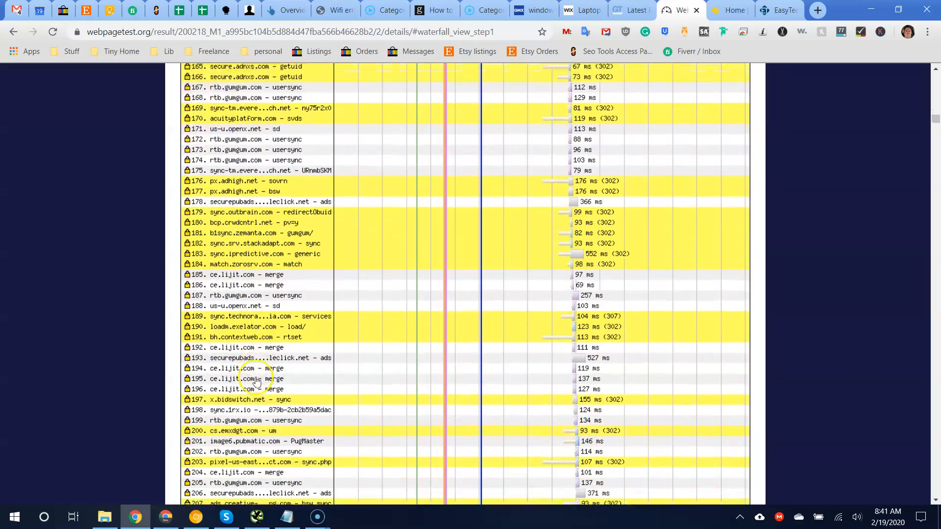
scroll(257, 382, "down", 7)
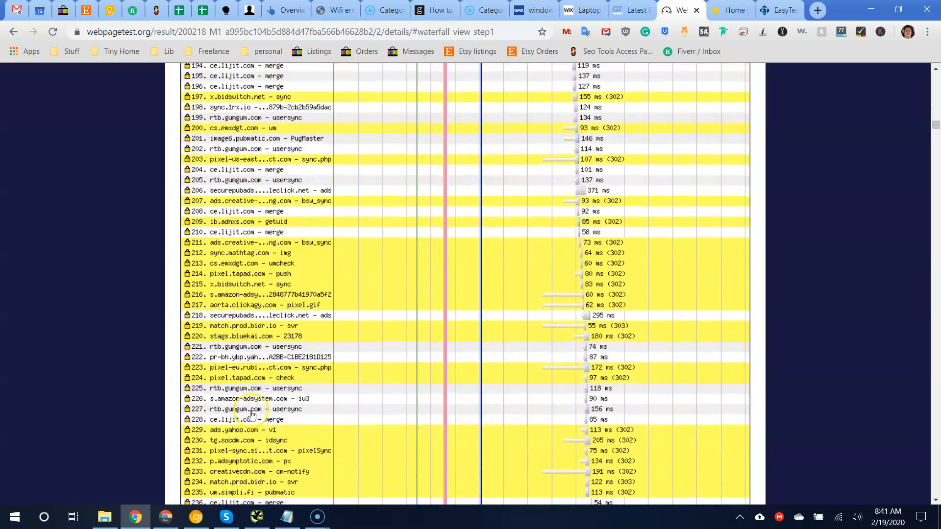
scroll(251, 416, "down", 20)
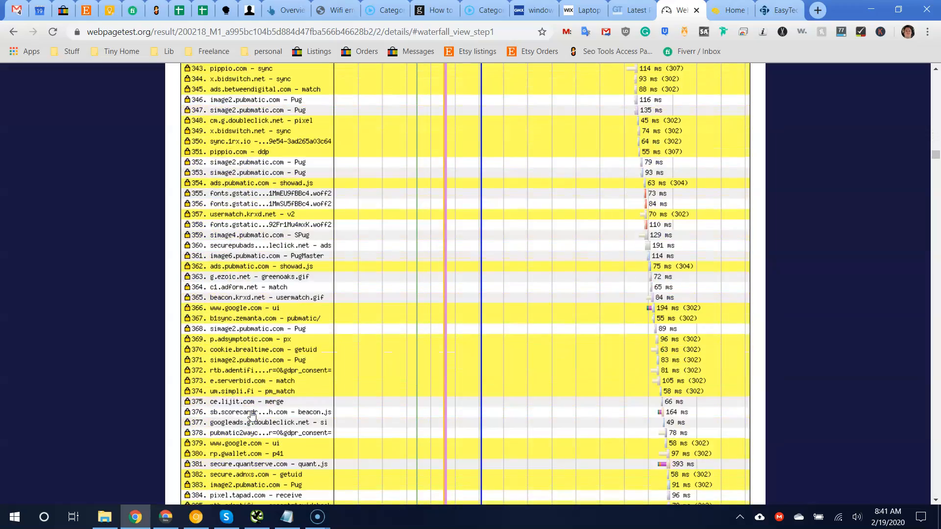
scroll(251, 414, "down", 15)
scroll(252, 414, "up", 15)
scroll(299, 339, "up", 5)
scroll(299, 339, "down", 2)
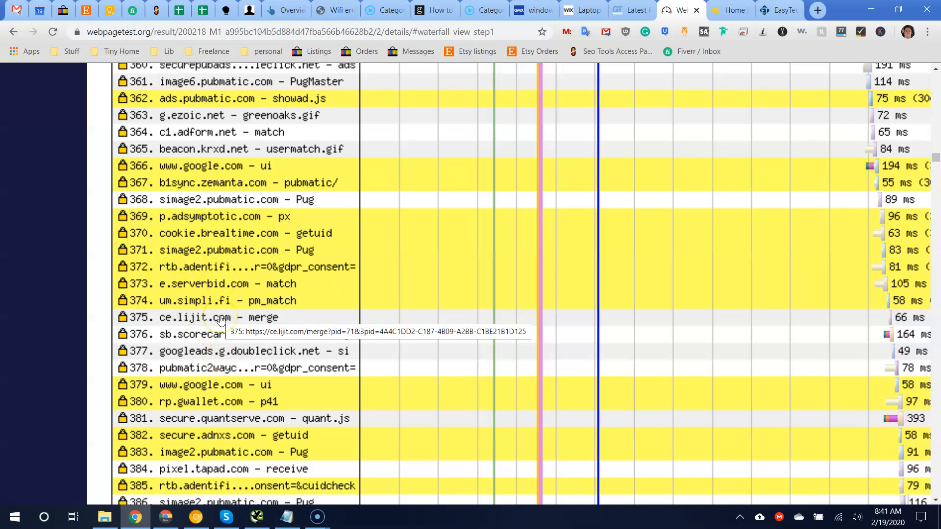
Consult the SEO ranking drop.txt notes in Notepad and view the Laptop Stuck On Startup Repair and Wifi error pages in Chrome
left_click(284, 512)
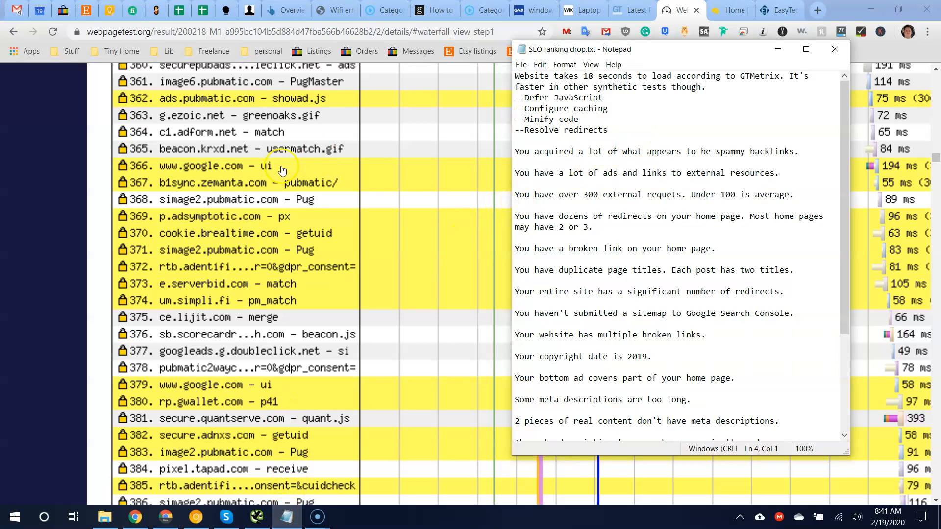
left_click(581, 10)
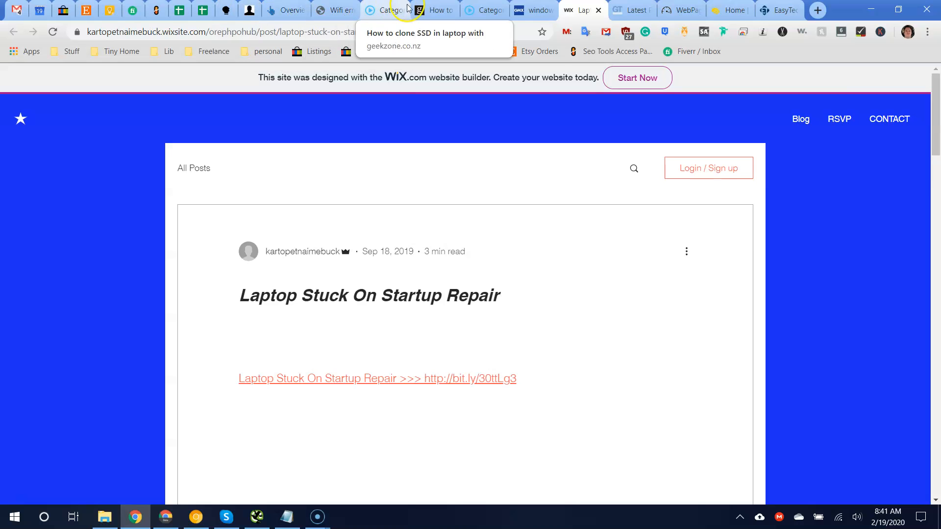
left_click(374, 9)
left_click(337, 9)
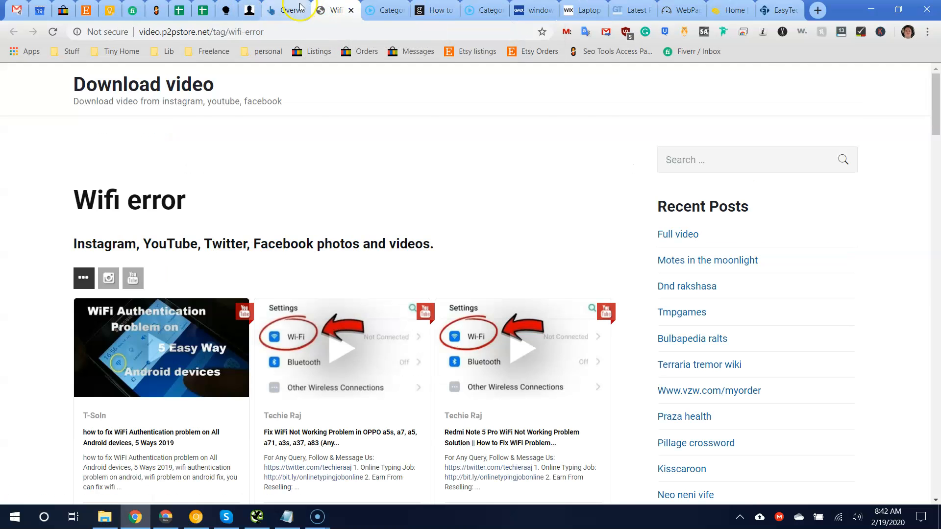
left_click(288, 9)
scroll(212, 193, "up", 2)
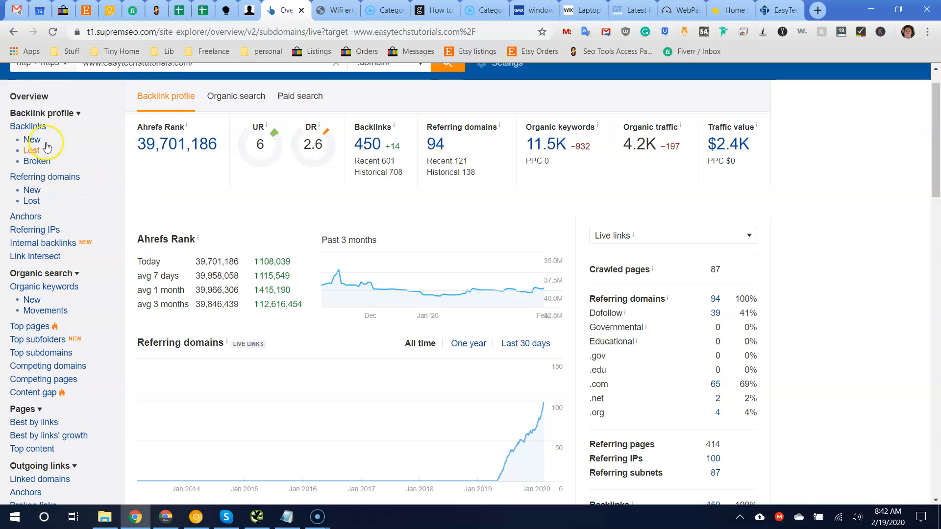
left_click(31, 127)
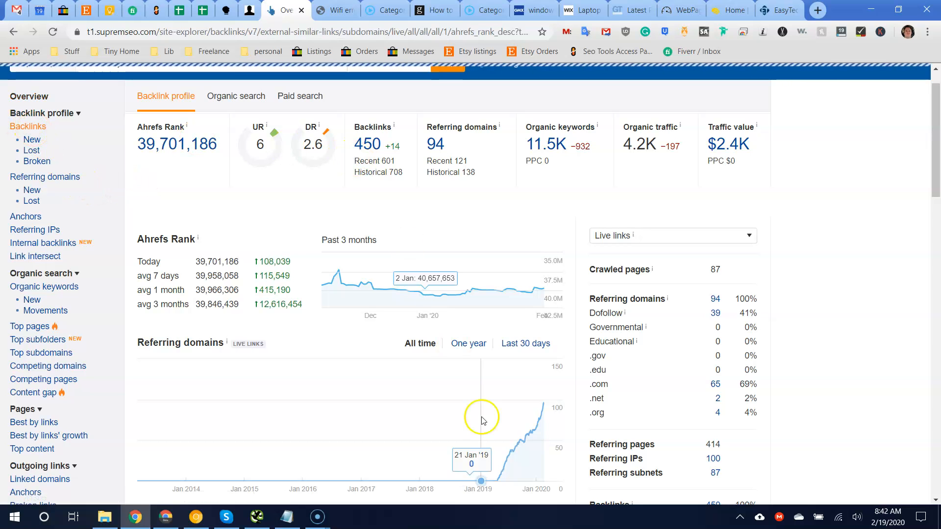
scroll(482, 420, "down", 3)
scroll(507, 424, "down", 3)
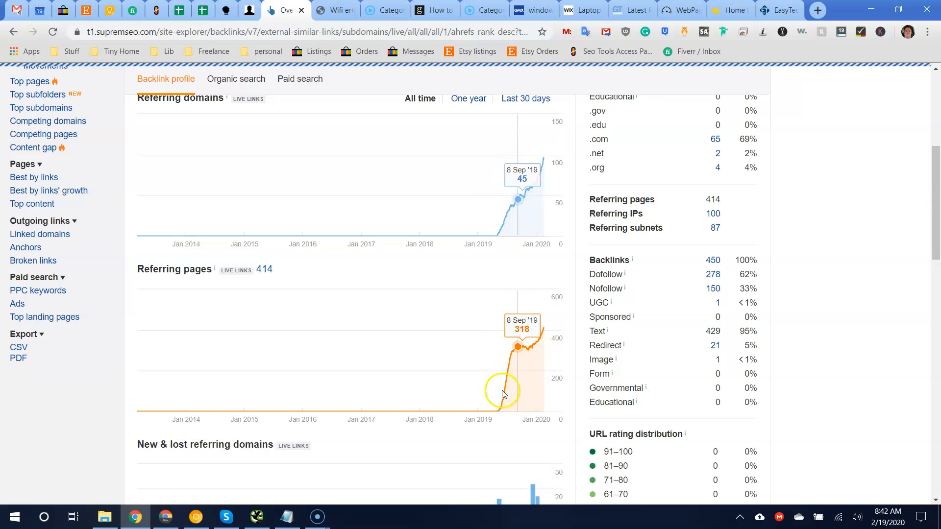
Return to the site overview and review its referring pages, new and lost referring domains, and URL rating distribution
right_click(13, 35)
left_click(29, 136)
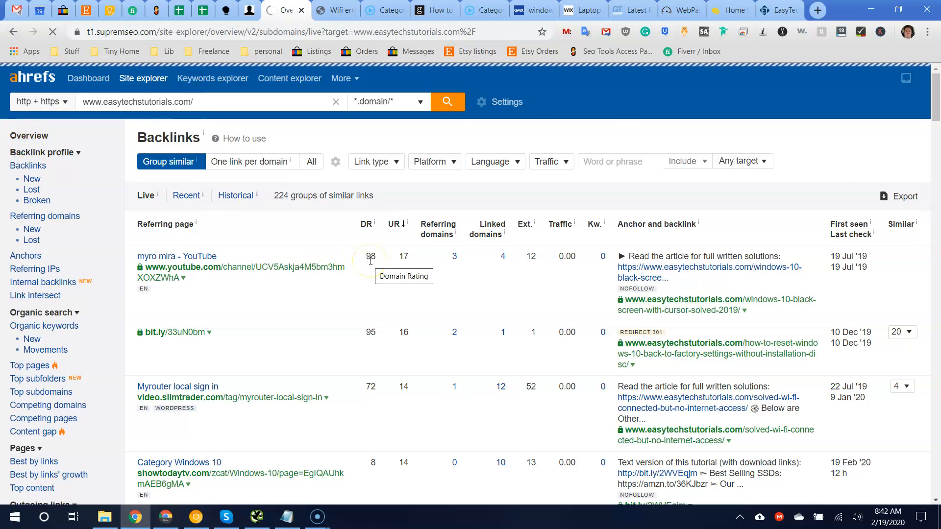
scroll(370, 260, "down", 8)
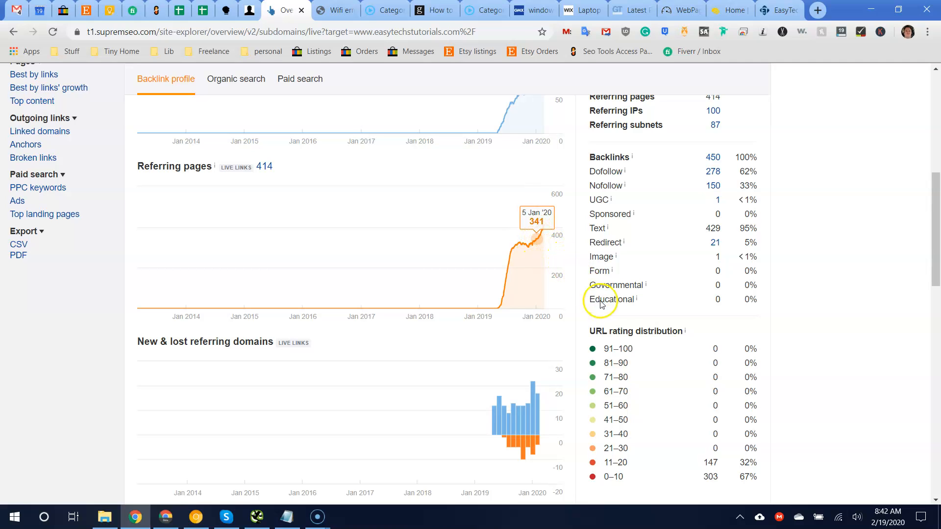
scroll(164, 245, "down", 8)
scroll(77, 292, "up", 16)
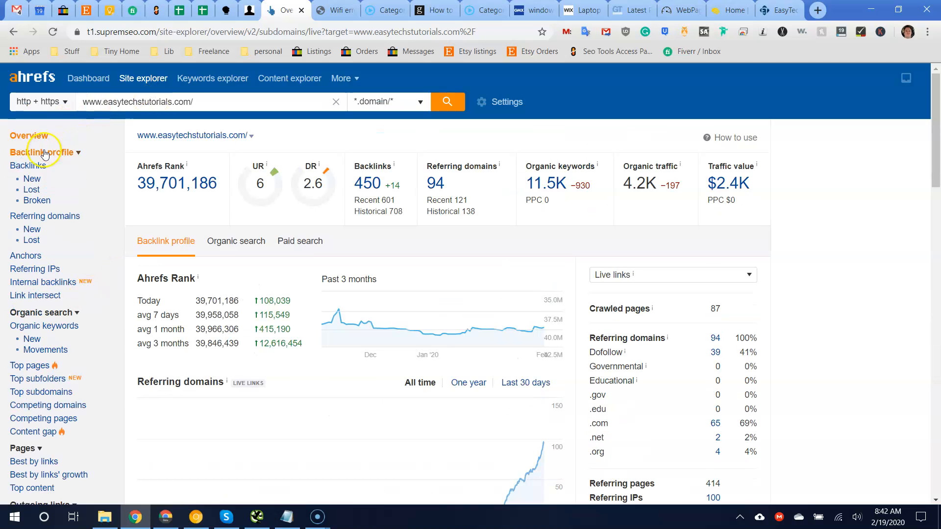
left_click(41, 165)
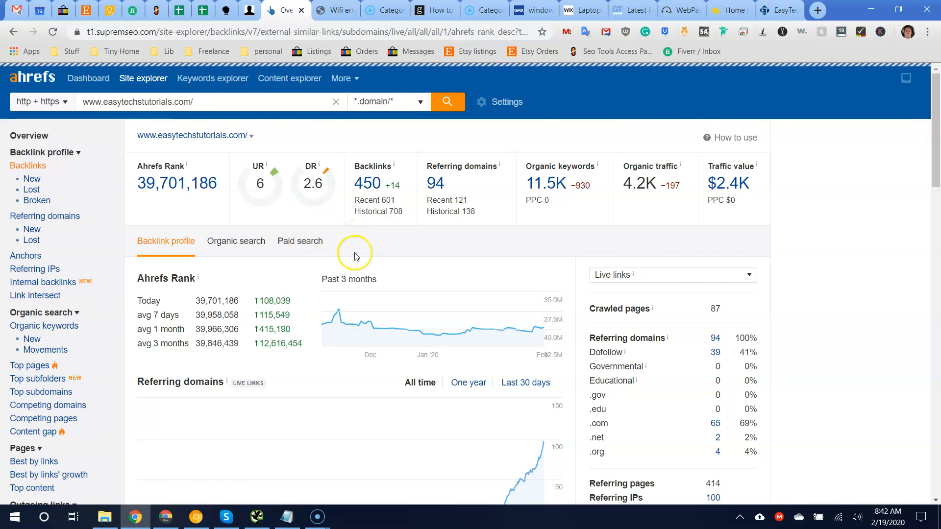
scroll(357, 256, "down", 8)
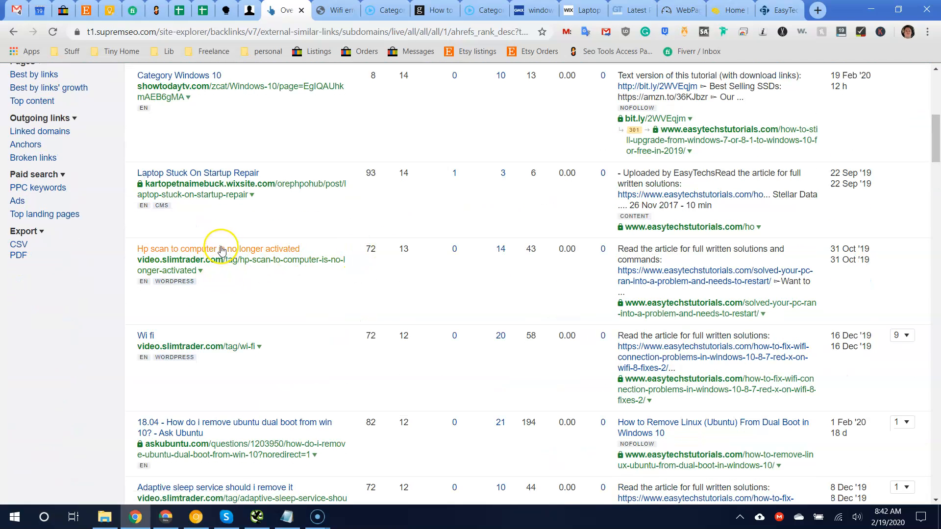
scroll(213, 244, "down", 8)
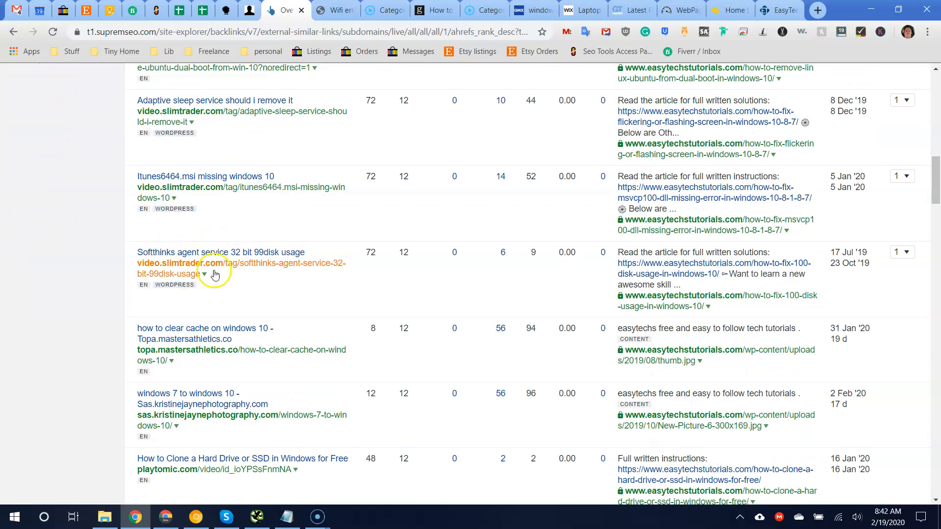
scroll(174, 158, "up", 1)
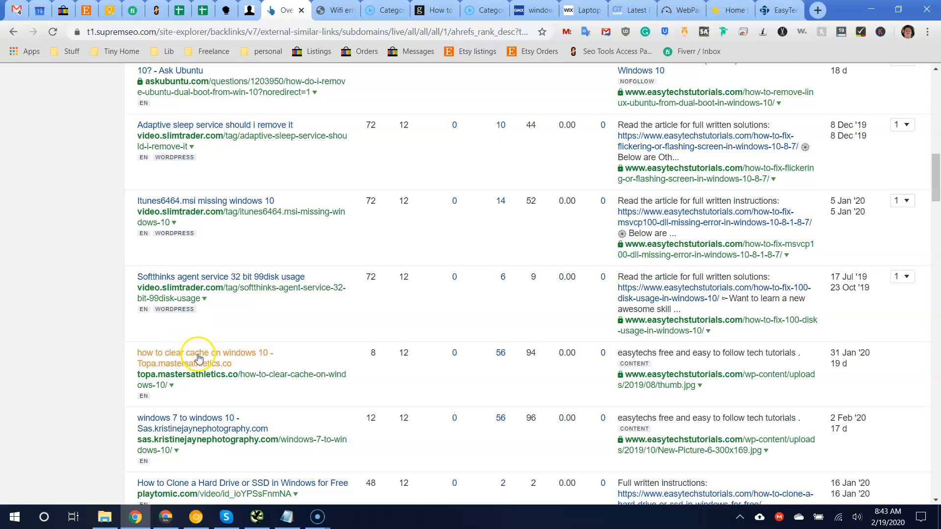
Inspect and close the GMX search results, Wix Laptop Stuck On Startup Repair, and ShowTodayTv free Windows 10 upgrade pages
left_click_drag(200, 356, 525, 11)
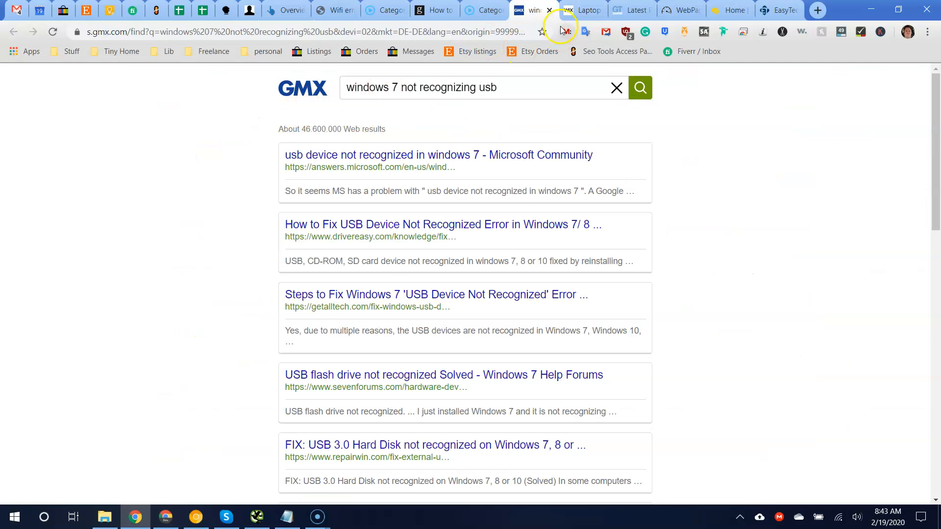
left_click(551, 11)
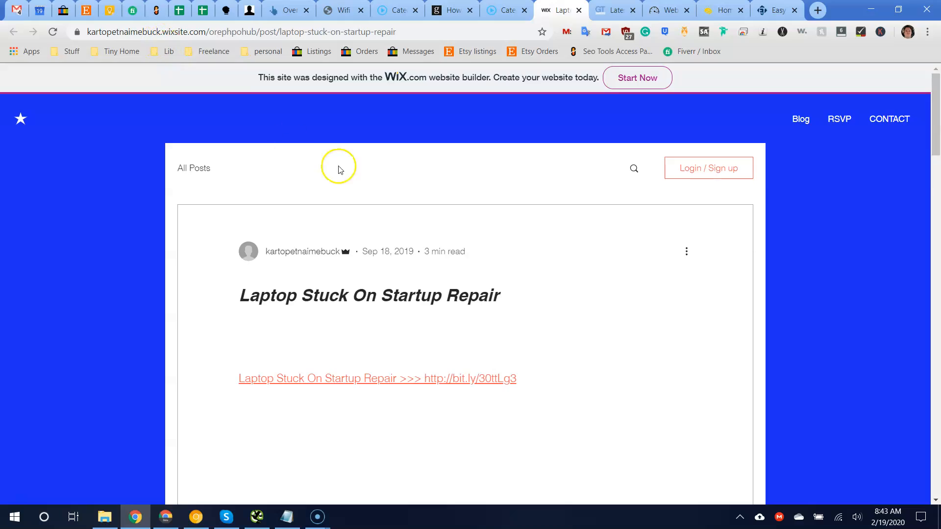
scroll(339, 169, "down", 20)
scroll(487, 287, "down", 5)
scroll(487, 288, "up", 15)
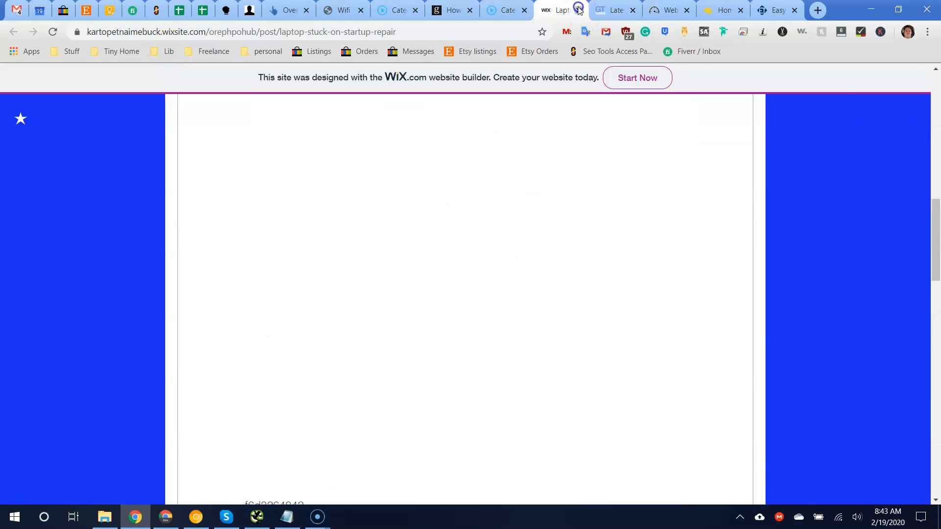
left_click(578, 10)
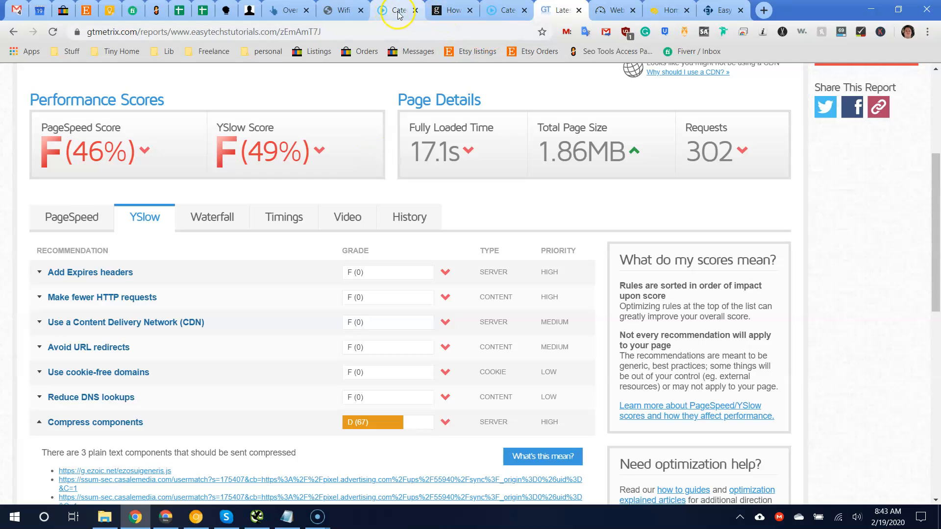
left_click(522, 15)
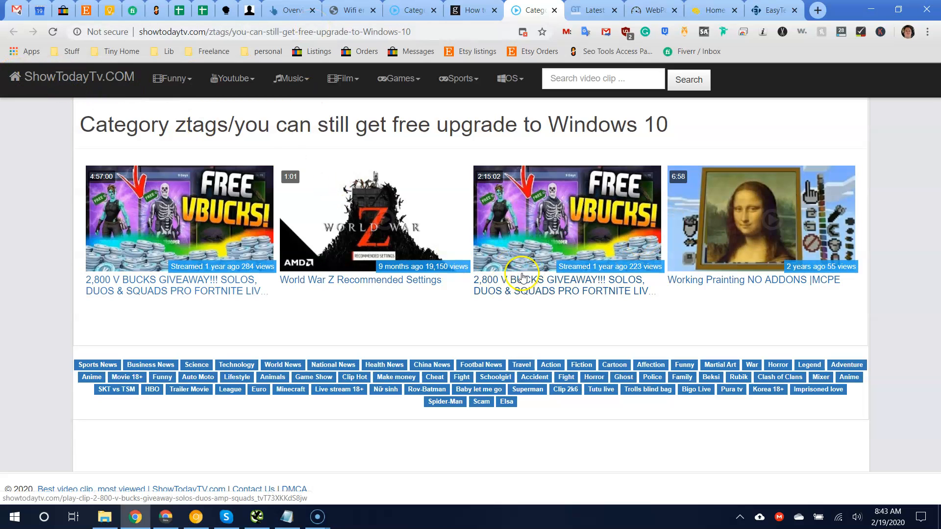
left_click(554, 11)
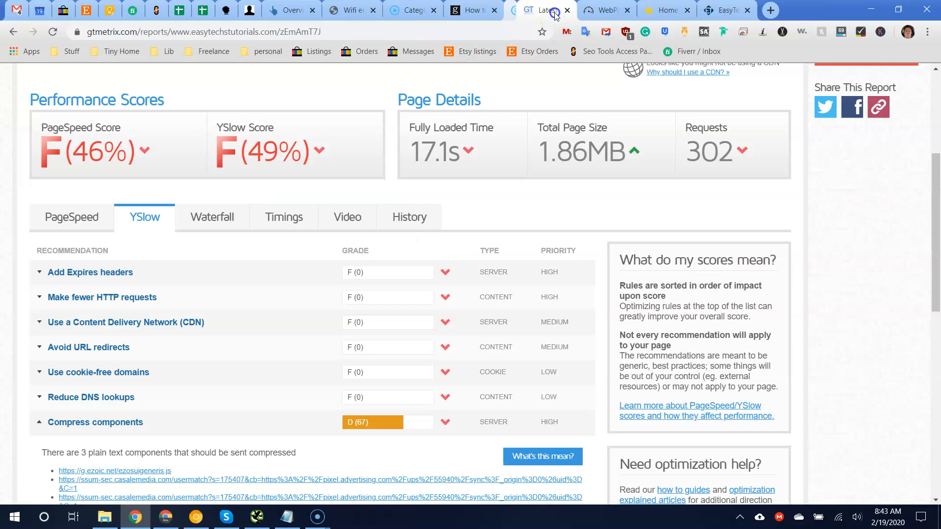
Check a video.slimtrader.com referring page from the Ahrefs backlinks list and close the page it opens
left_click(274, 11)
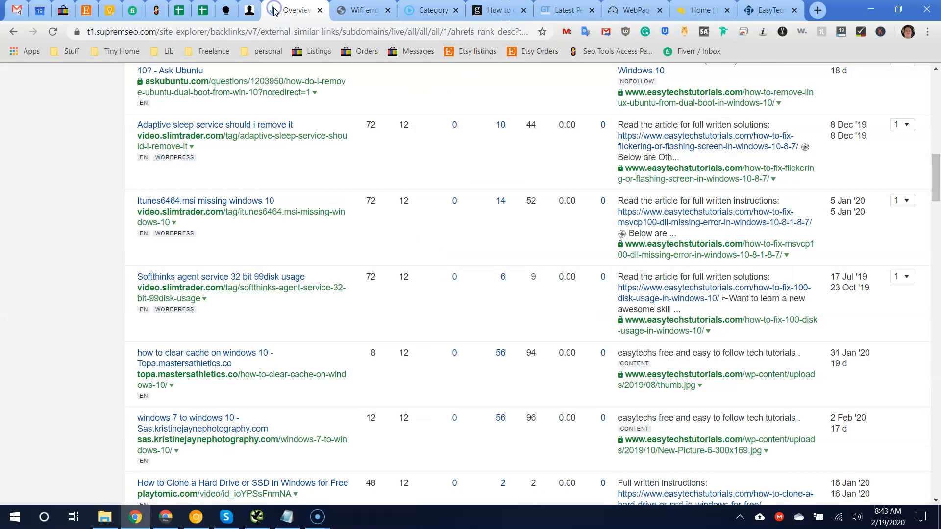
scroll(22, 321, "down", 7)
left_click(190, 314)
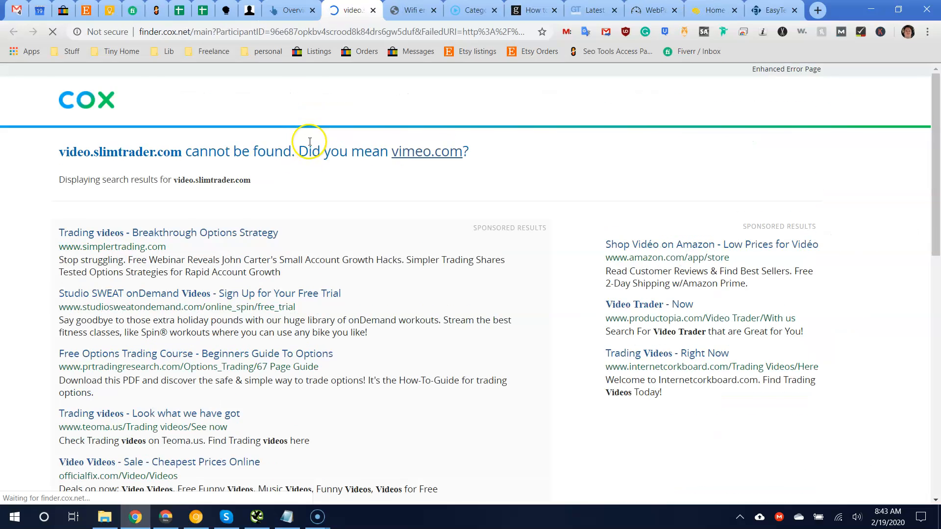
left_click(373, 9)
Review further backlink rows and open the playtomic.com page How To Fix Bootrec /fixboot Access is Denied During Fix Boot Configuration
scroll(123, 290, "down", 8)
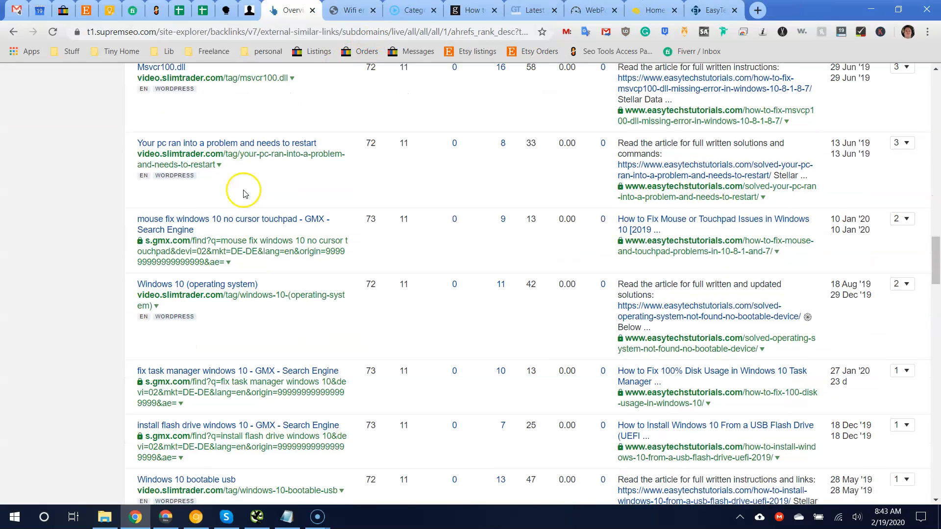
scroll(123, 290, "down", 8)
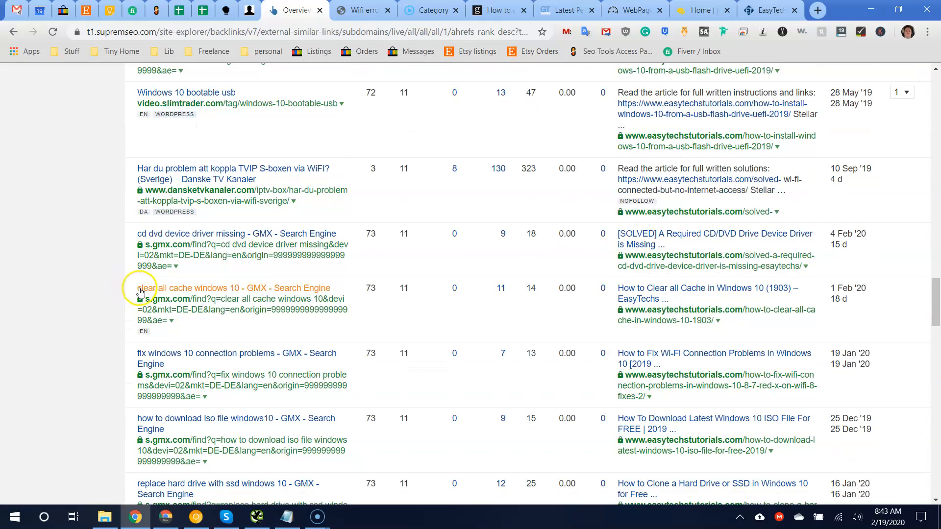
scroll(123, 289, "down", 8)
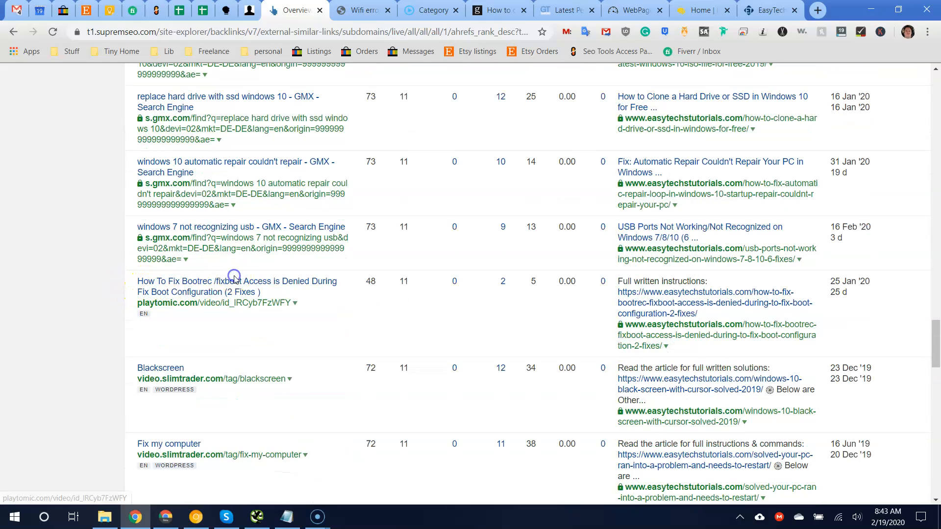
left_click(236, 293)
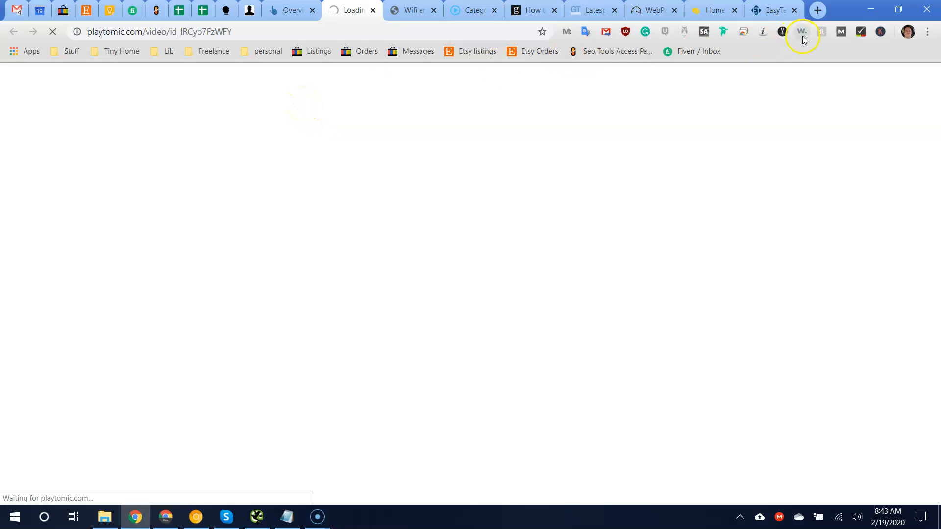
Go back to the backlinks list, review the remaining rows, and open the Swedish mag255abonnemang.com TVIP S-boxen referring page
left_click(297, 11)
scroll(178, 349, "down", 7)
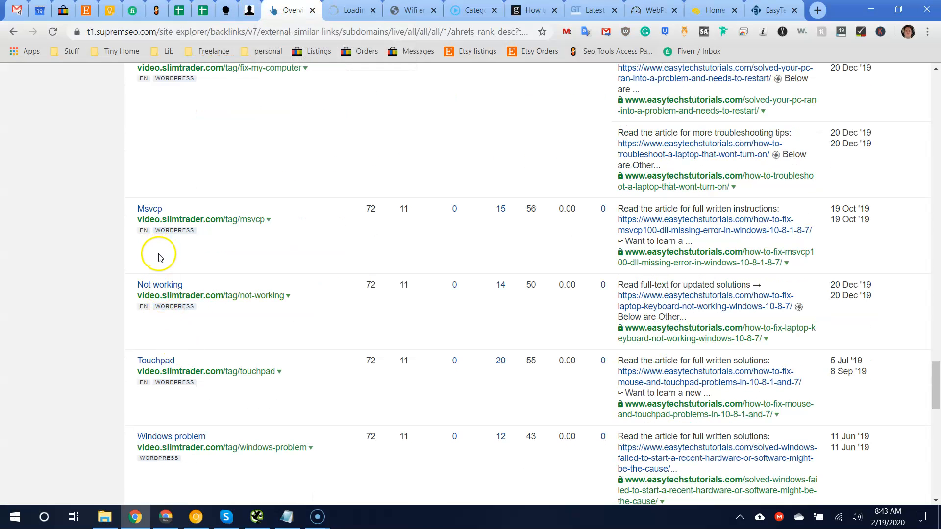
scroll(159, 258, "down", 8)
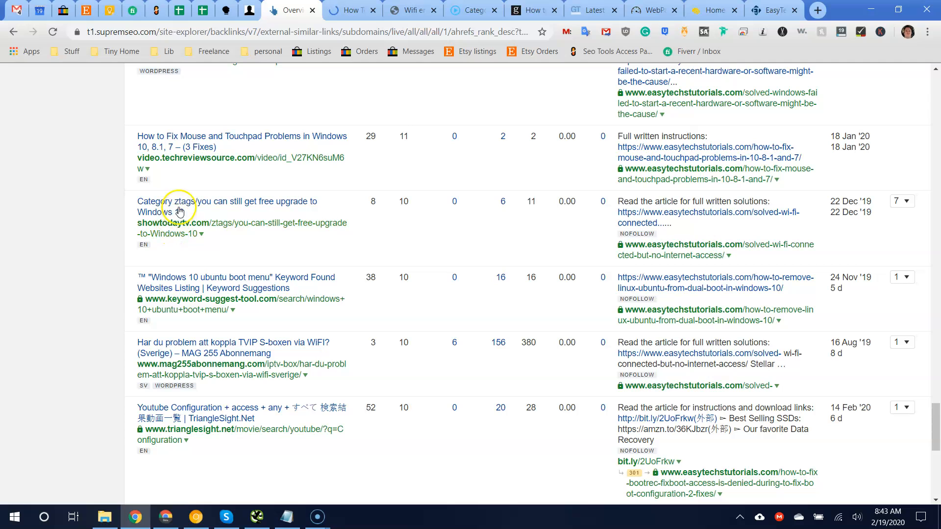
left_click(178, 349)
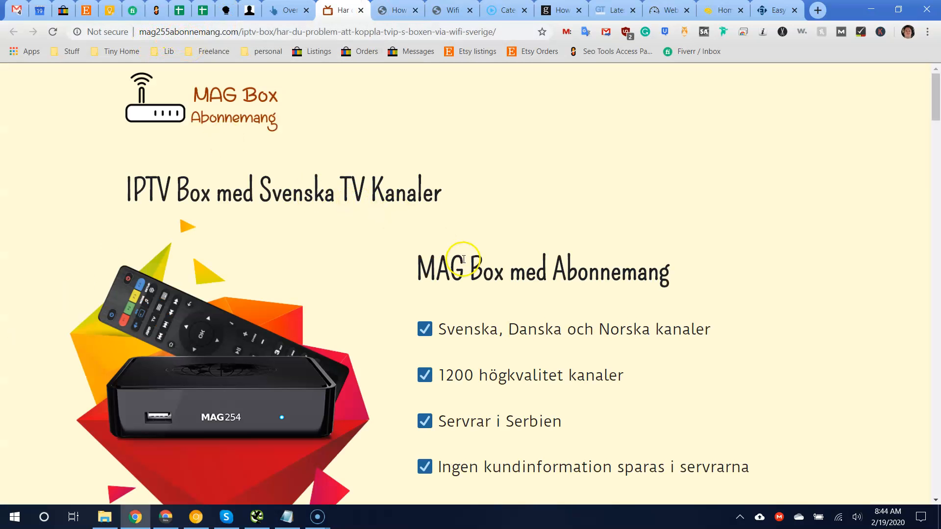
Examine the content of the mag255abonnemang.com IPTV box page, including its payment and subscription sections, and close it
scroll(461, 262, "down", 15)
scroll(468, 264, "down", 20)
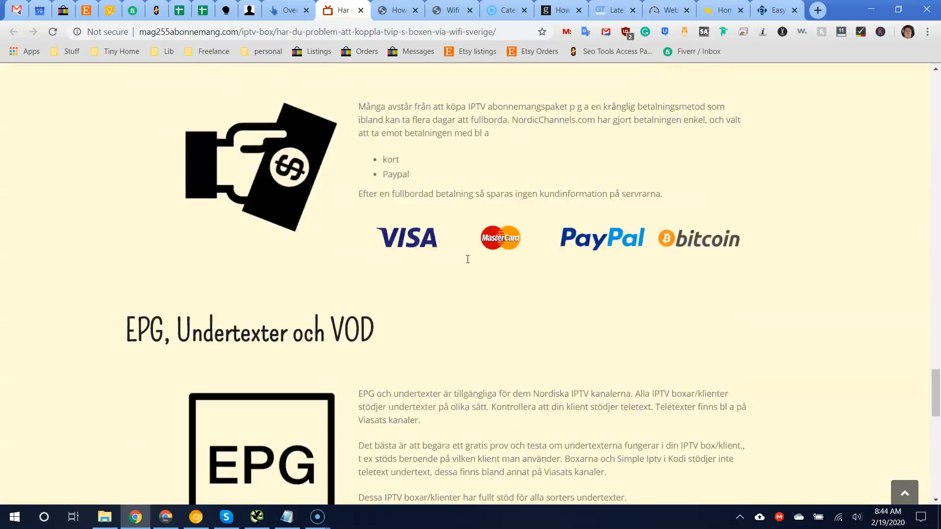
scroll(466, 255, "up", 9)
scroll(441, 244, "up", 11)
scroll(416, 238, "down", 17)
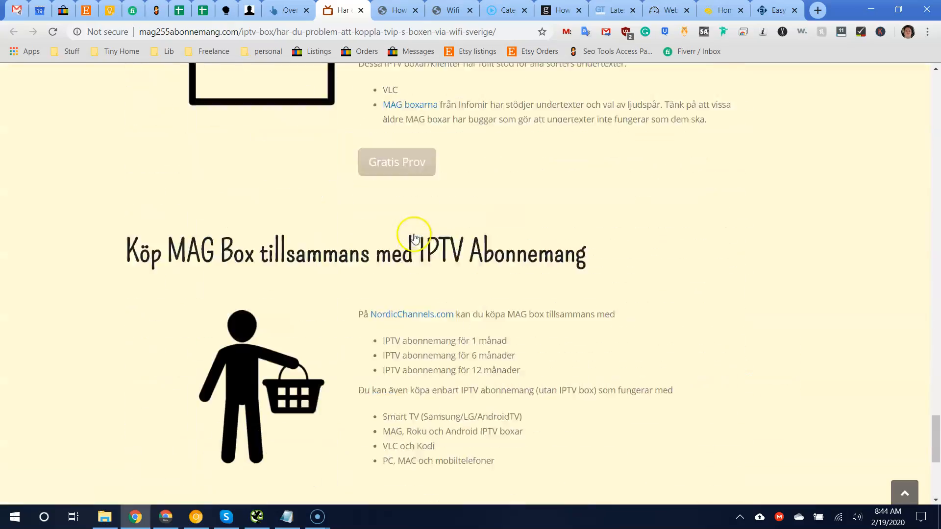
scroll(316, 235, "up", 6)
scroll(332, 182, "up", 8)
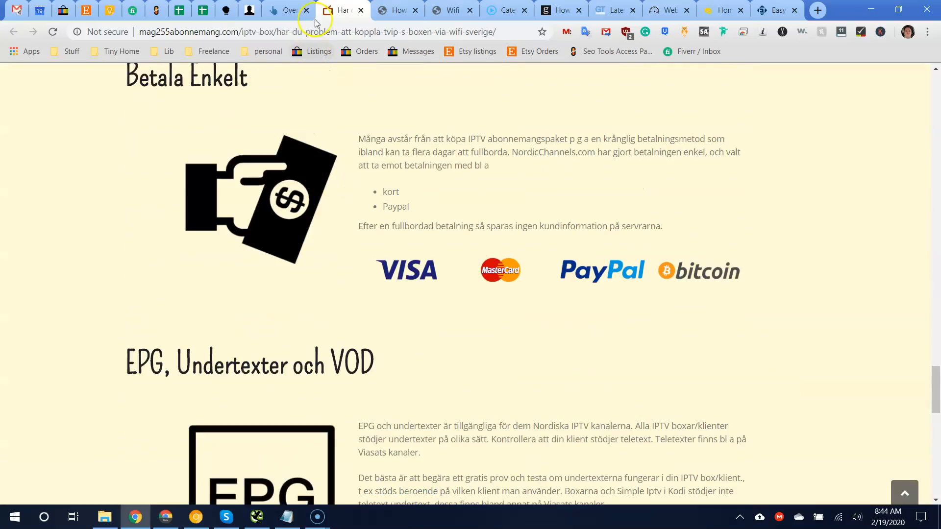
left_click(361, 10)
Read the playtomic.com Bootrec page's video description and comments, and close both it and the Wifi error page
left_click(350, 19)
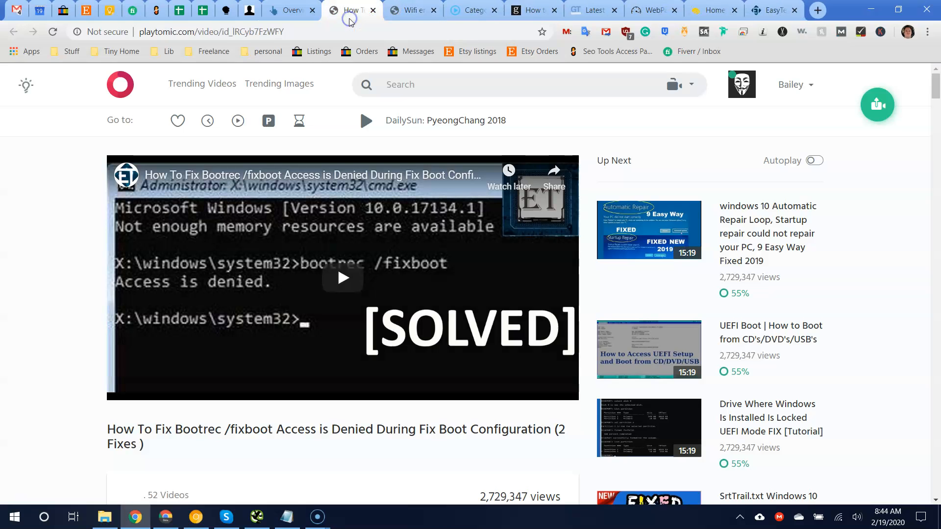
scroll(51, 185, "down", 4)
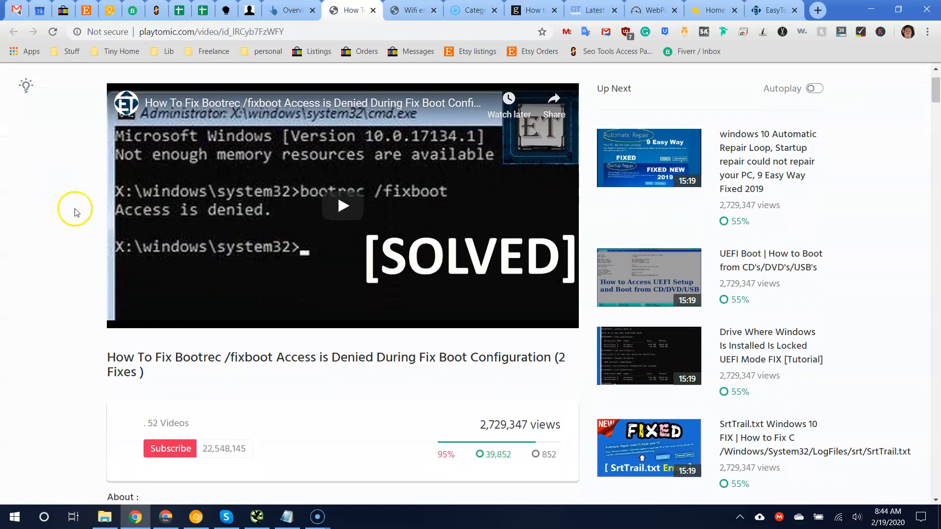
scroll(356, 332, "down", 7)
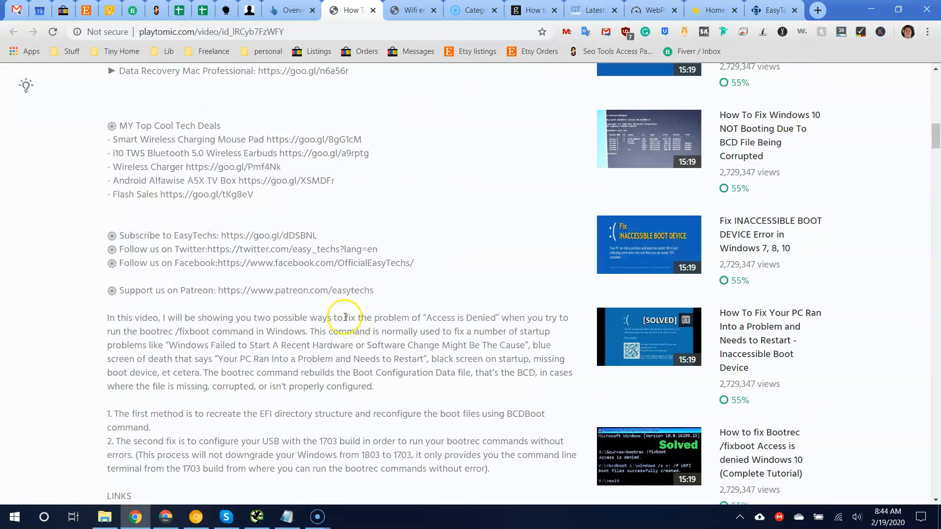
scroll(188, 164, "down", 15)
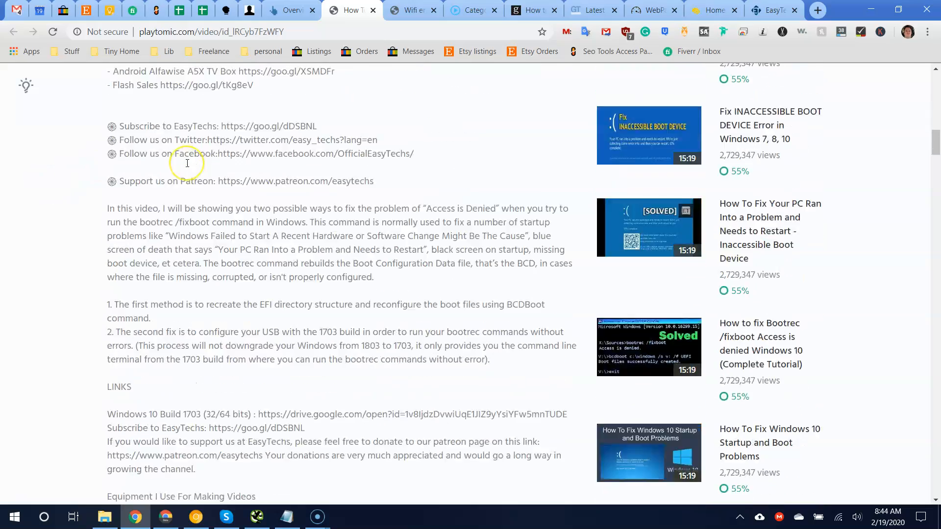
scroll(187, 167, "down", 8)
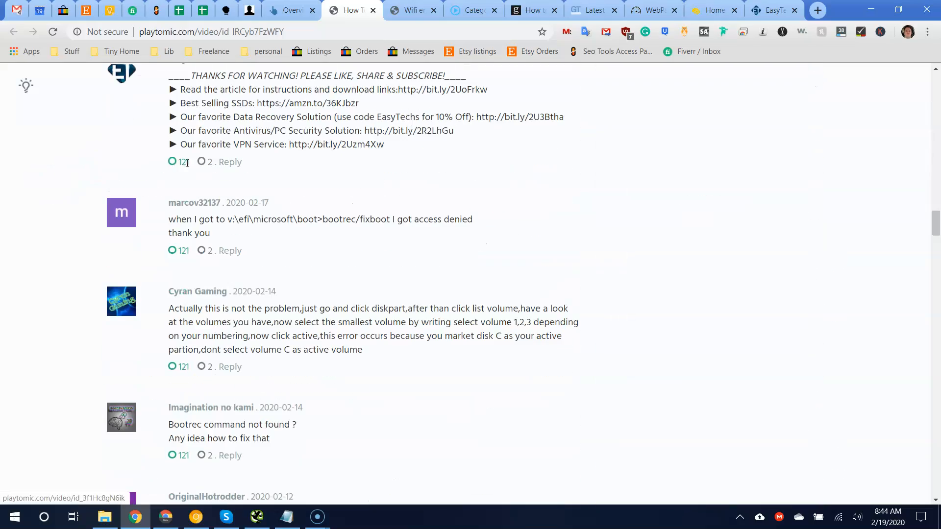
left_click(373, 10)
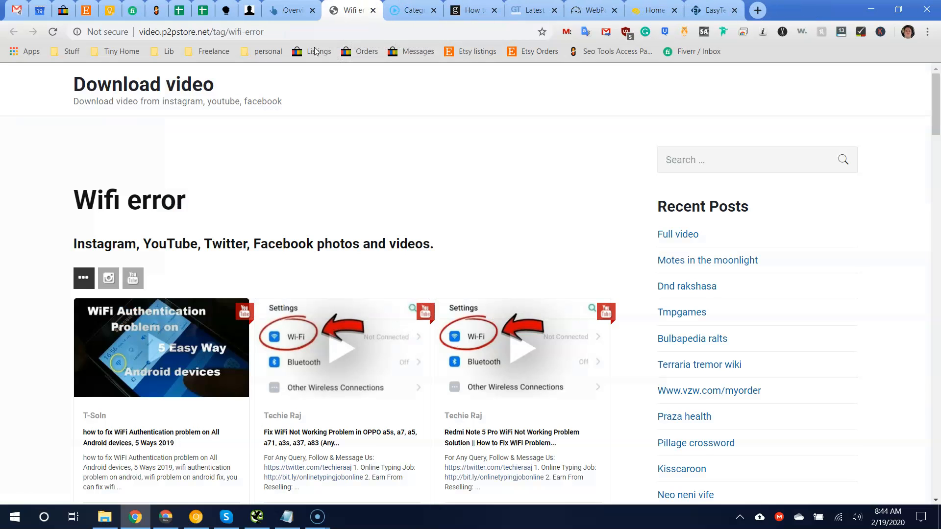
left_click(387, 10)
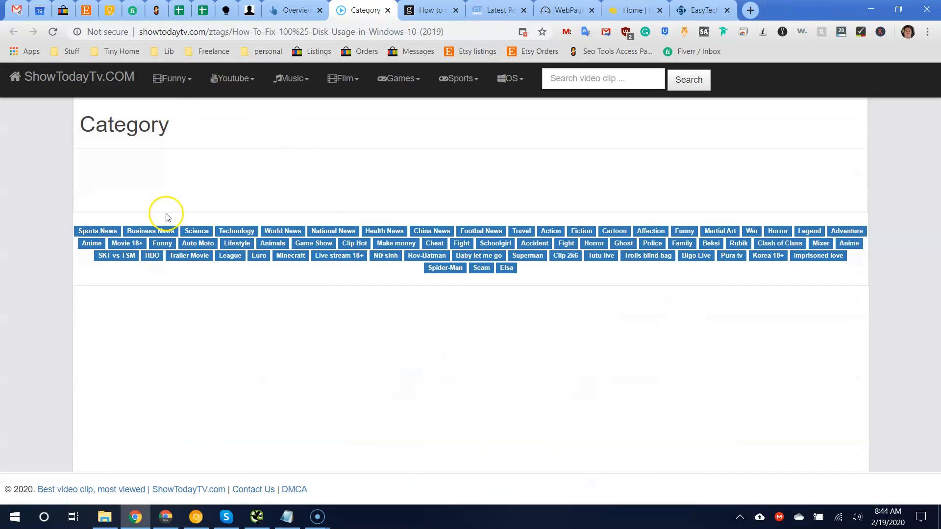
Close the showtodaytv.com category page and review the remaining rows of the Ahrefs backlinks list down to the pagination
left_click(407, 10)
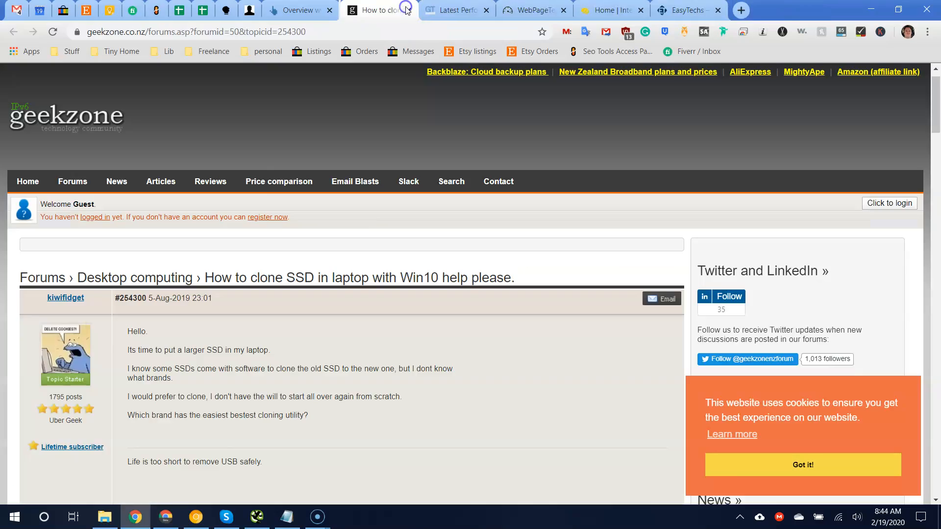
left_click(296, 11)
scroll(294, 206, "down", 10)
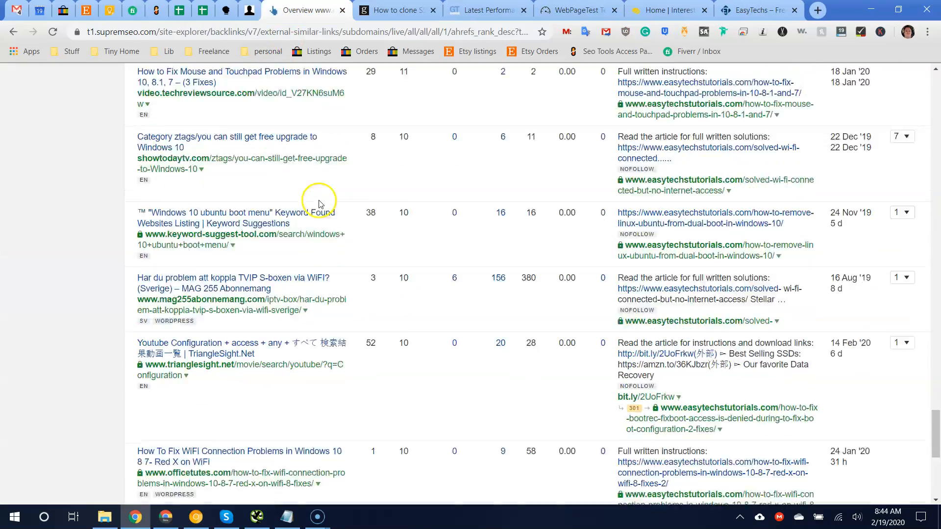
scroll(259, 221, "down", 10)
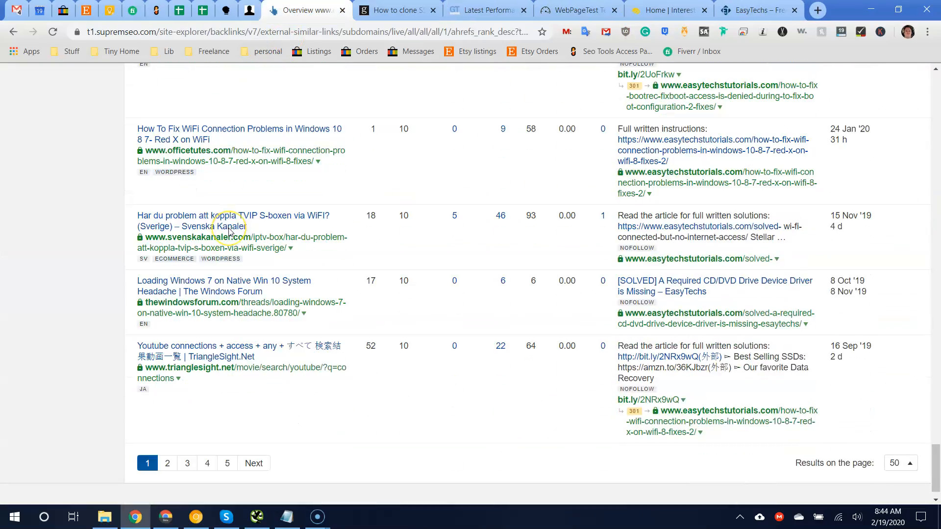
Open the easytechstutorials.com home page and examine its posts and advertisements all the way down to the footer
left_click(286, 517)
left_click(758, 5)
left_click(758, 4)
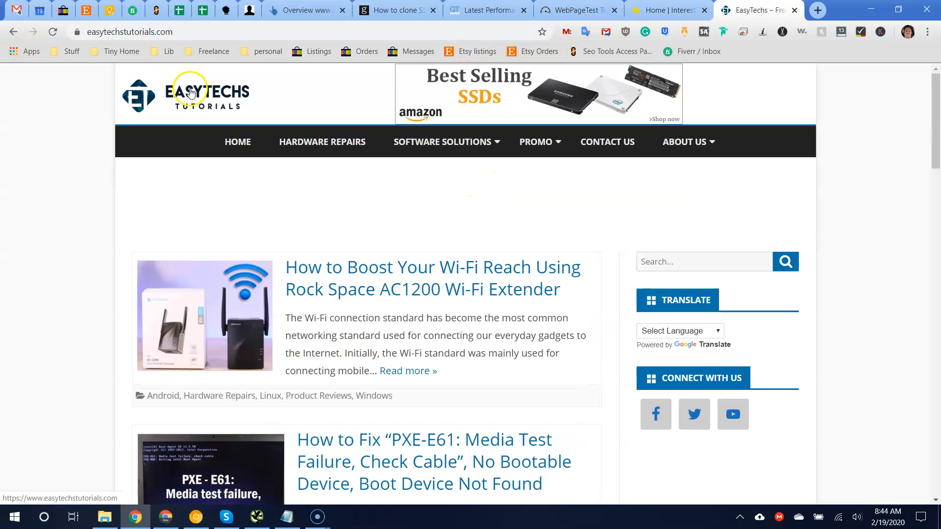
left_click(8, 31)
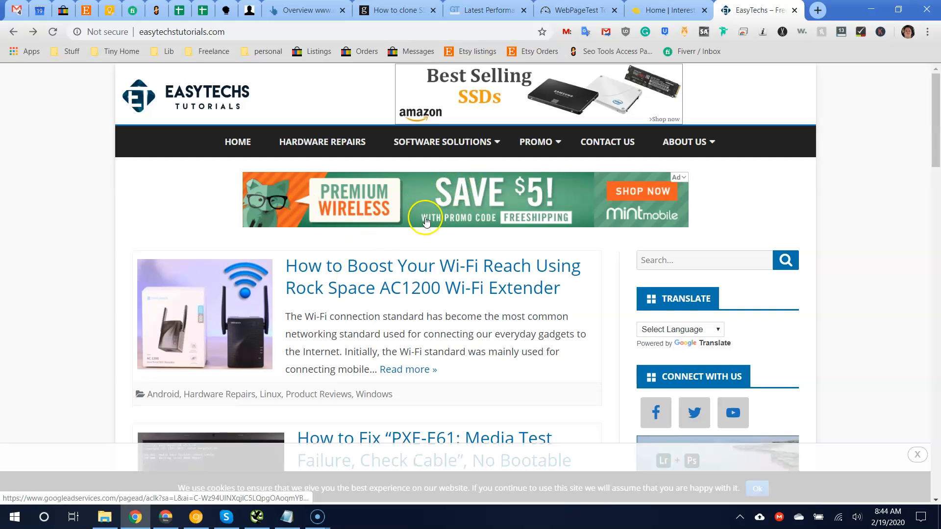
mouse_move(466, 178)
scroll(466, 180, "down", 3)
scroll(471, 186, "down", 4)
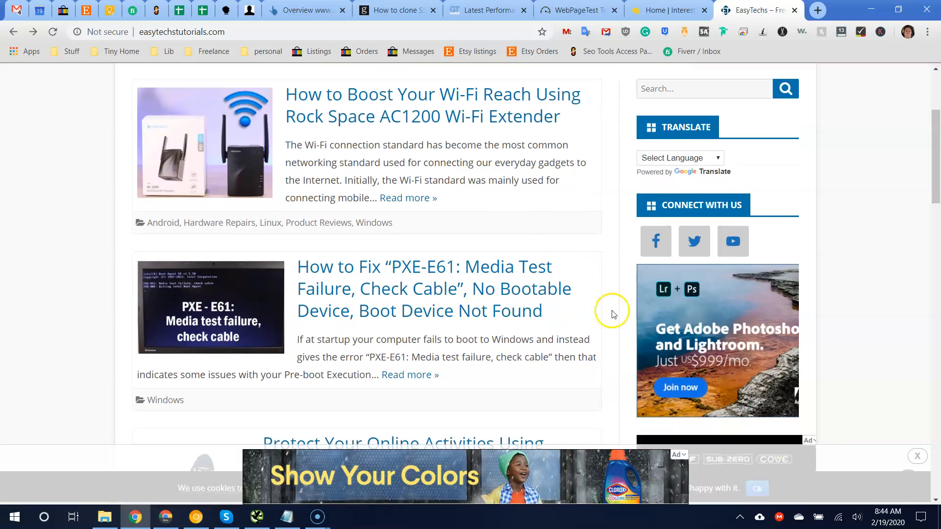
scroll(490, 232, "down", 4)
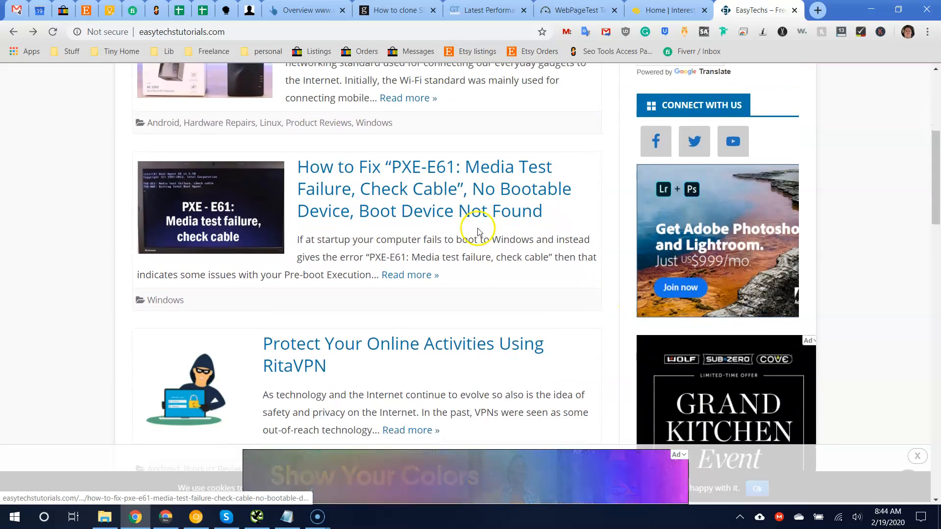
scroll(485, 237, "down", 6)
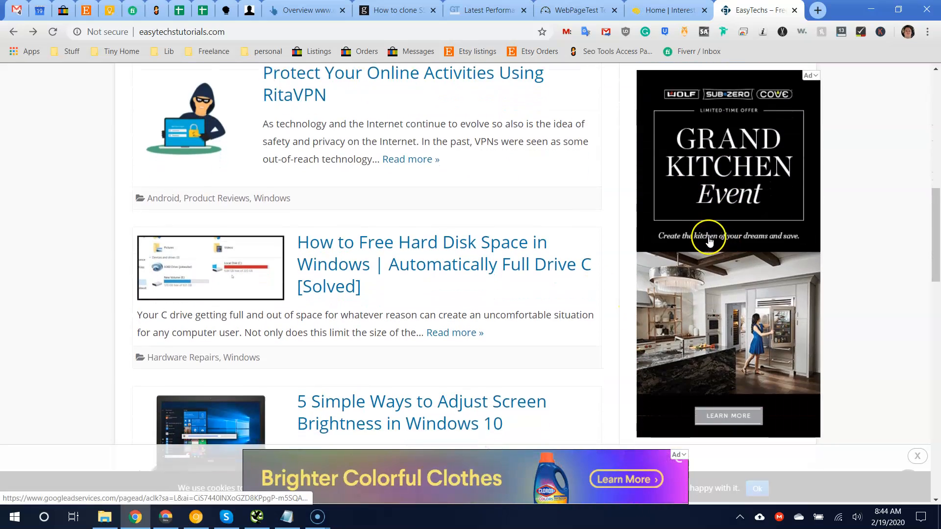
scroll(607, 218, "down", 10)
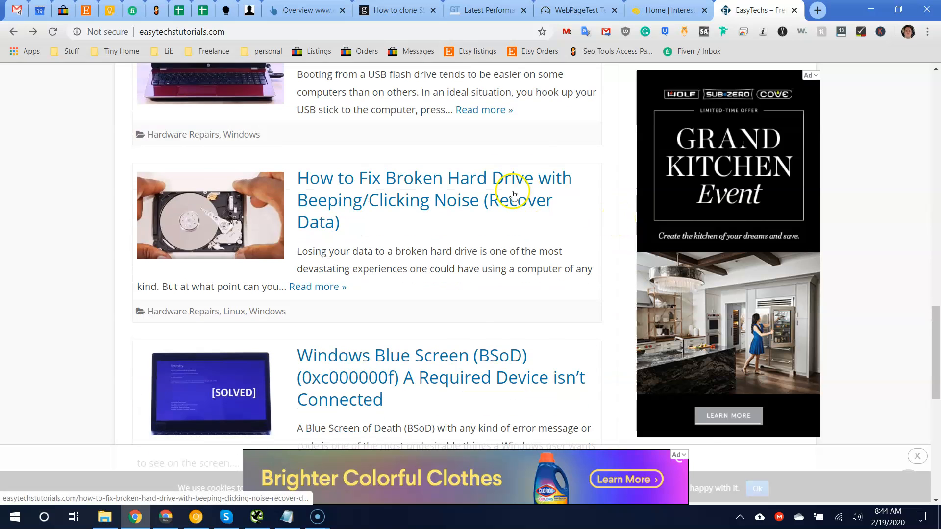
scroll(490, 181, "down", 12)
scroll(415, 166, "down", 2)
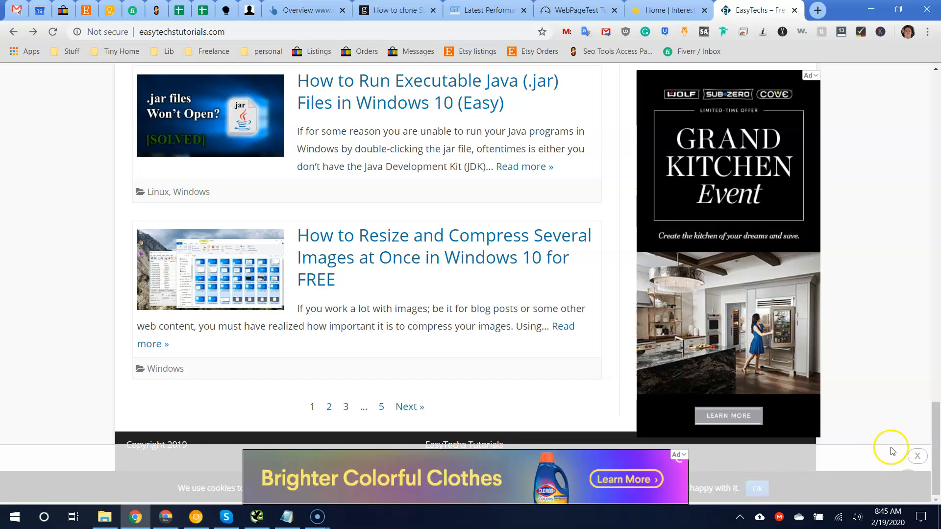
Close the ad covering the bottom of the home page and check the posts and the Software Solutions categories
left_click(919, 458)
scroll(311, 393, "up", 15)
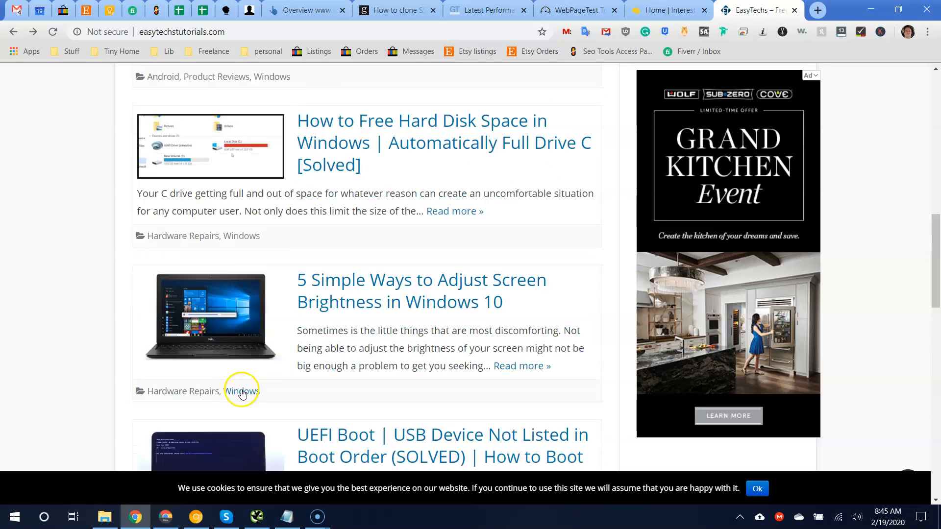
scroll(241, 393, "up", 13)
scroll(242, 394, "down", 8)
scroll(242, 392, "up", 8)
mouse_move(438, 141)
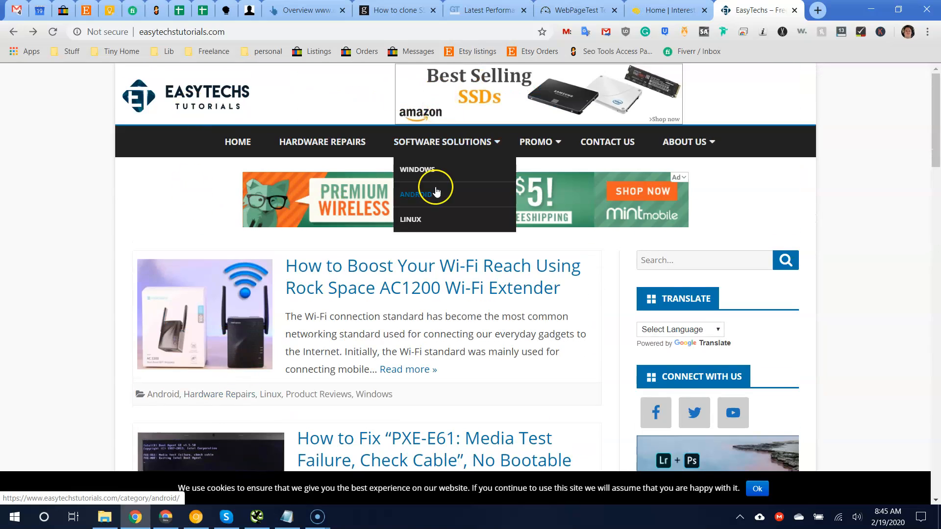
Review the home page posts and copyright date down to the footer, and accept the cookie notice
scroll(551, 237, "down", 3)
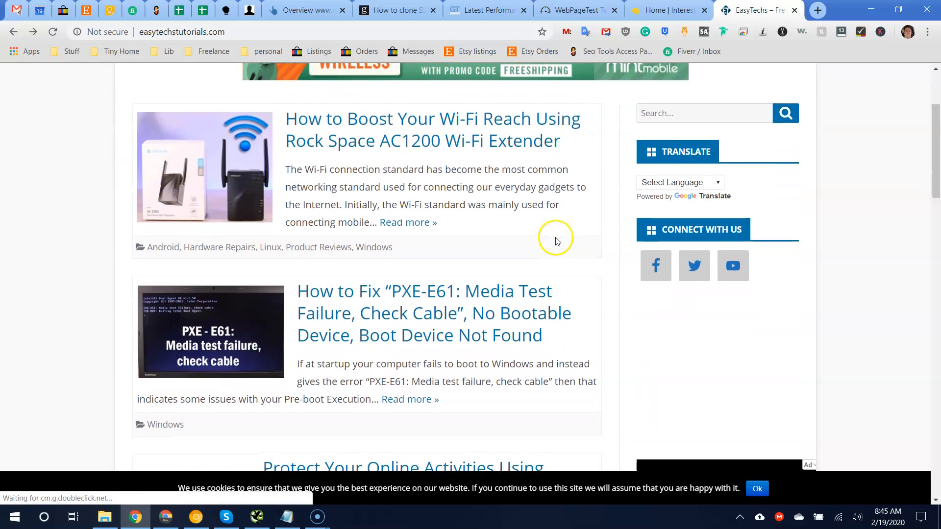
scroll(613, 265, "down", 1)
scroll(661, 343, "down", 3)
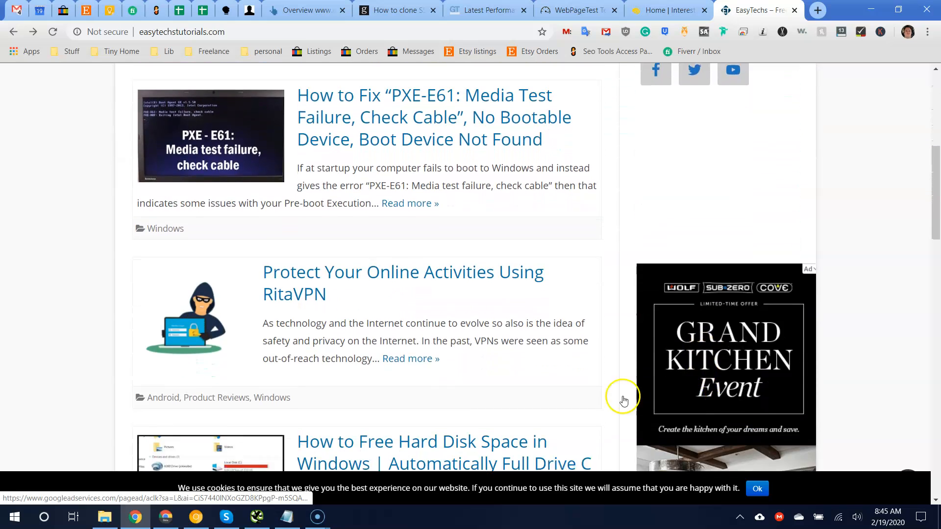
scroll(624, 400, "down", 6)
scroll(357, 392, "down", 6)
scroll(318, 316, "down", 6)
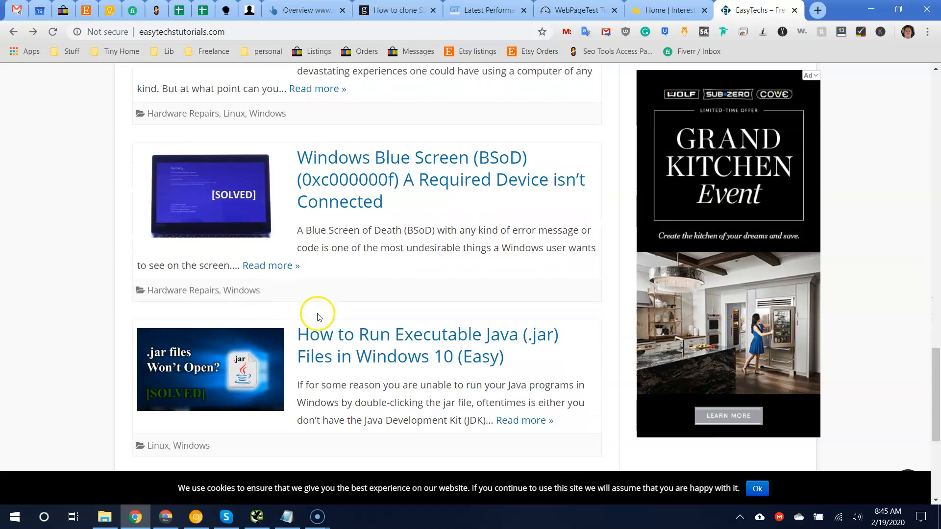
scroll(318, 316, "down", 5)
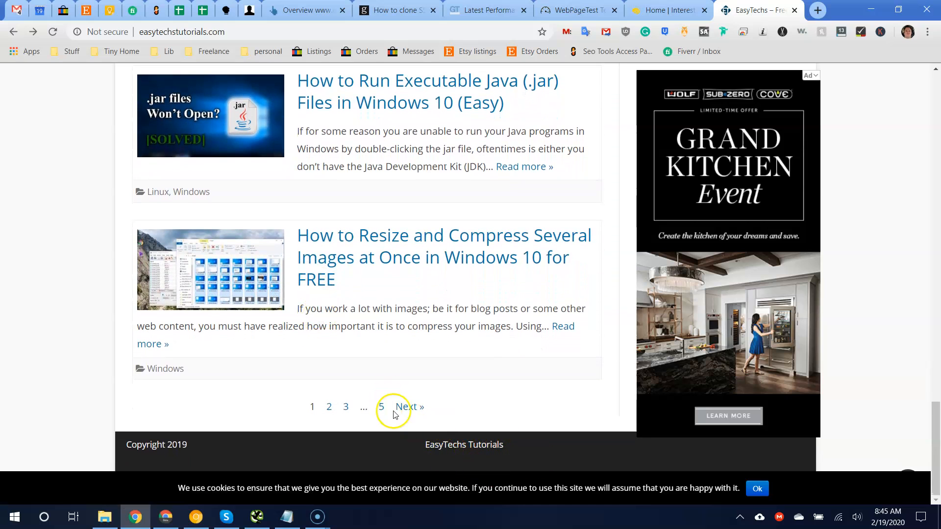
left_click(758, 488)
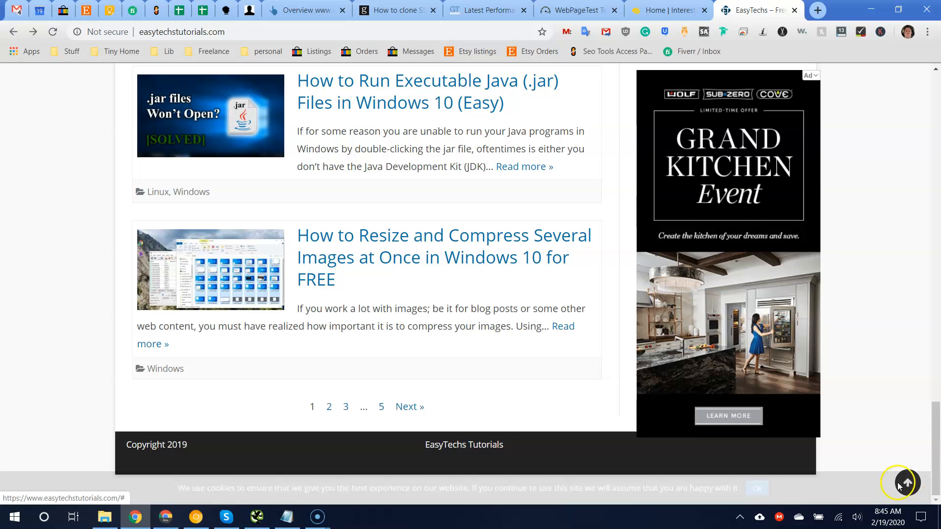
scroll(436, 334, "up", 20)
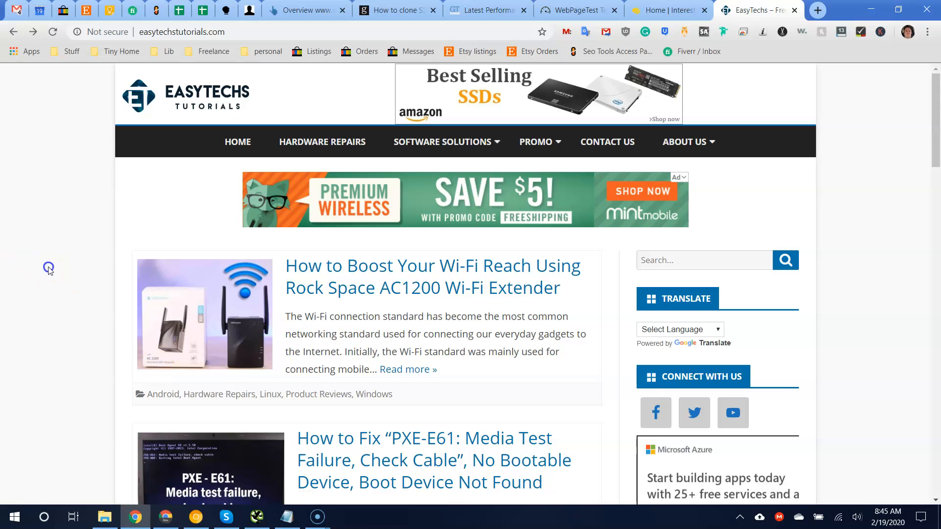
scroll(49, 269, "down", 20)
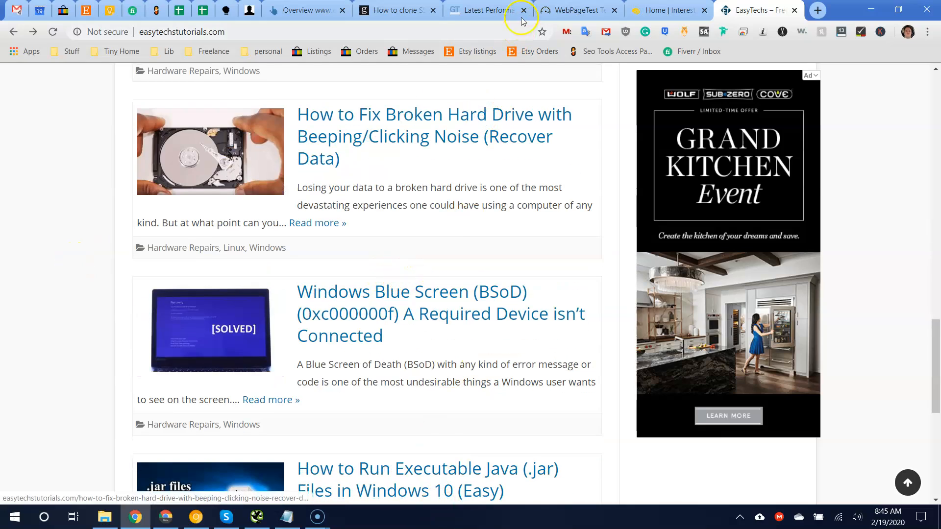
Examine the external requests and redirects in the WebPageTest waterfall of the home page
left_click(578, 10)
scroll(239, 270, "down", 8)
scroll(239, 270, "down", 4)
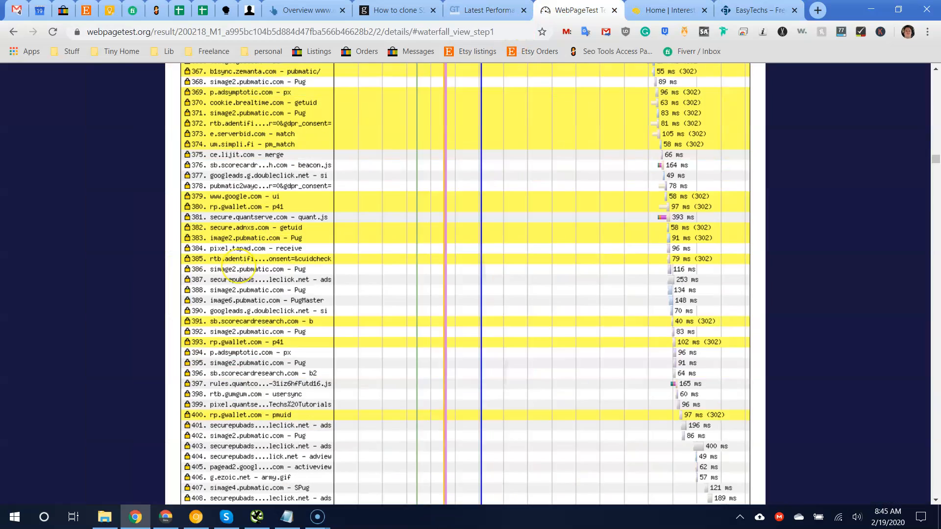
scroll(239, 270, "down", 10)
scroll(238, 270, "up", 1)
scroll(201, 321, "up", 20)
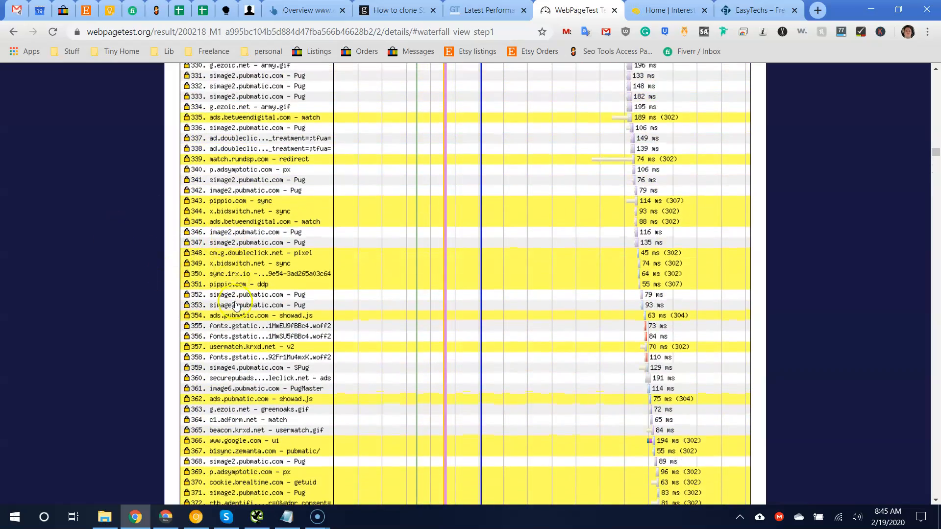
scroll(236, 305, "down", 4)
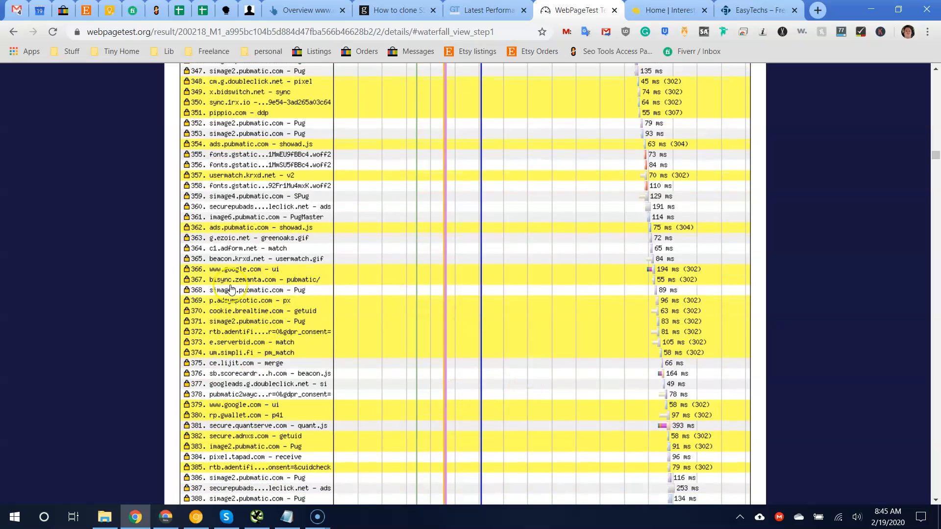
scroll(231, 288, "up", 16)
scroll(243, 235, "up", 8)
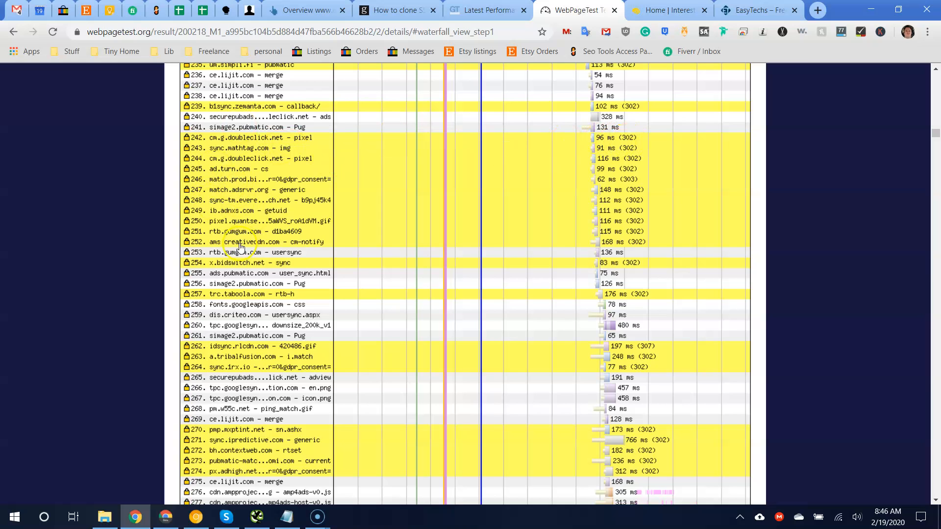
In the Notepad file SEO ranking drop.txt, correct "requets" to "requests" and highlight the note about home page redirects
left_click(287, 515)
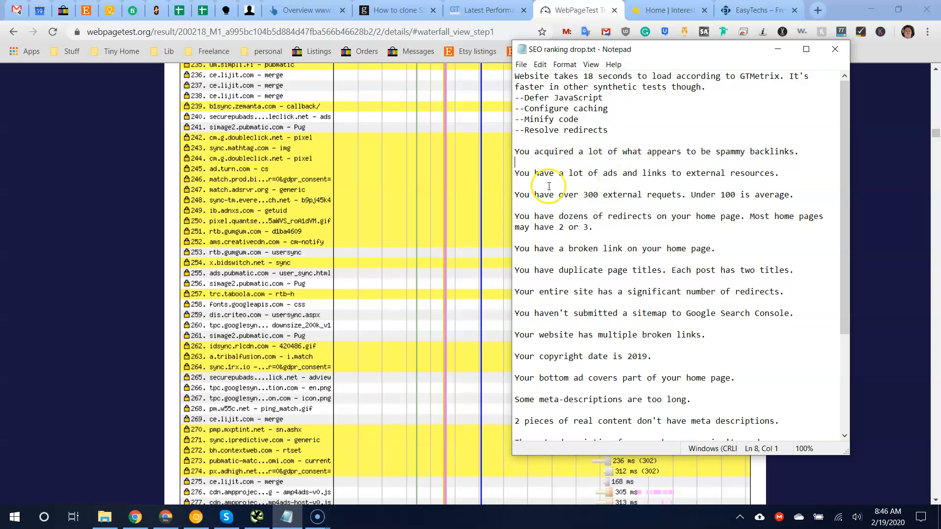
left_click_drag(539, 195, 514, 195)
type("s")
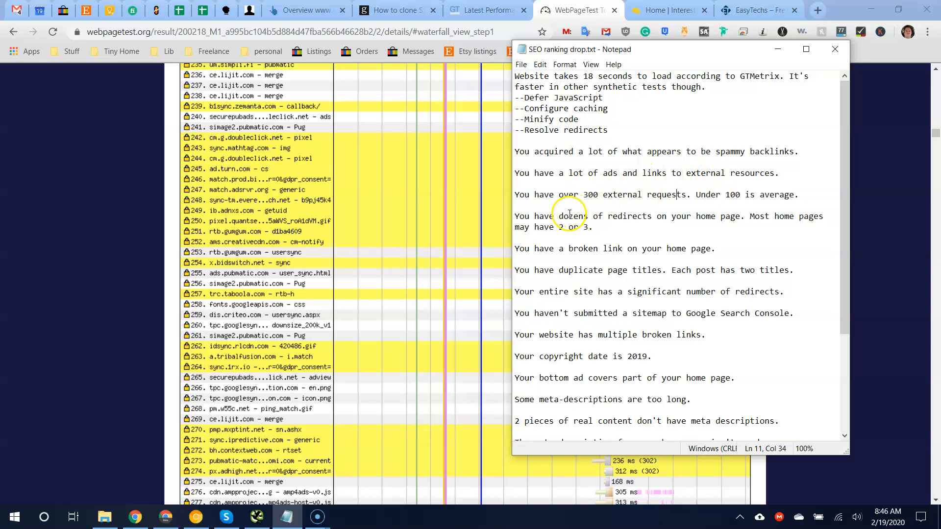
left_click_drag(584, 214, 587, 243)
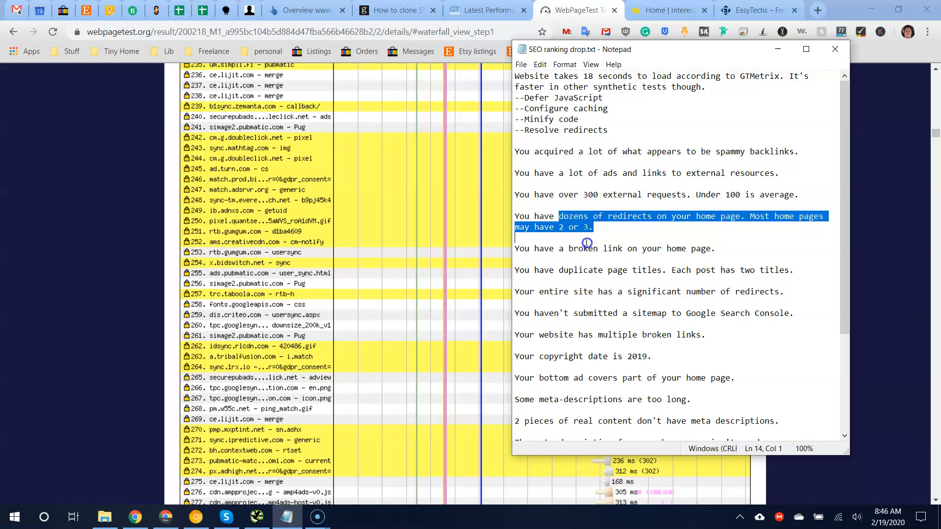
left_click(620, 254)
Open the details of the 404 request surgeon_orig.js in the WebPageTest waterfall, and highlight the home page broken link note in Notepad
left_click(189, 282)
scroll(220, 280, "up", 20)
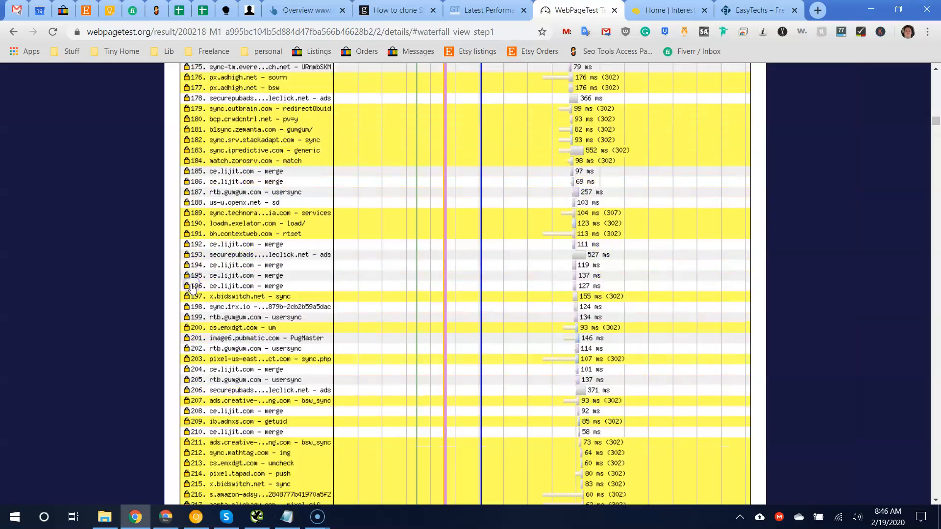
scroll(245, 280, "up", 7)
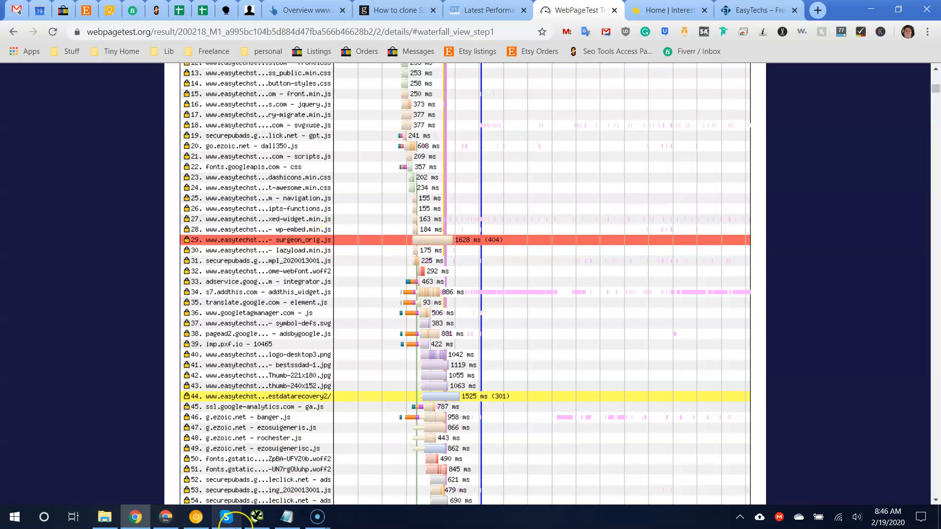
mouse_move(230, 523)
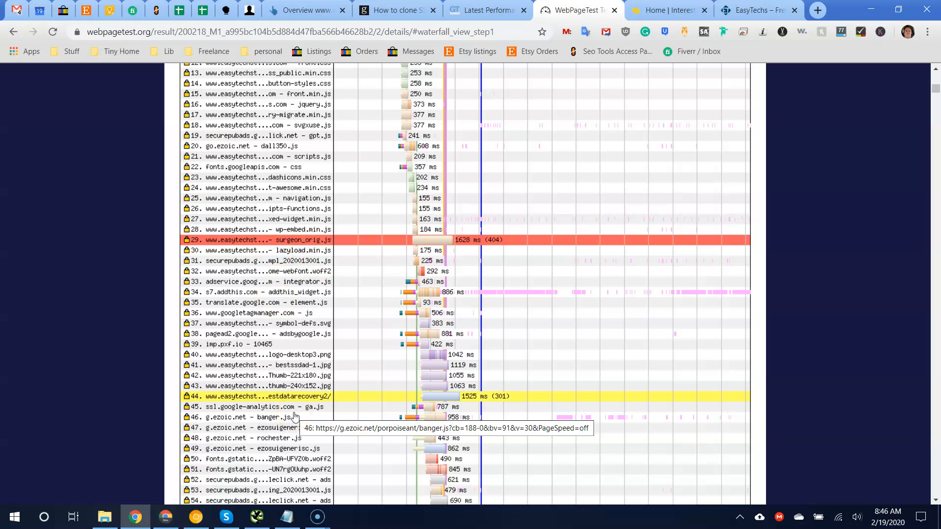
left_click(298, 241)
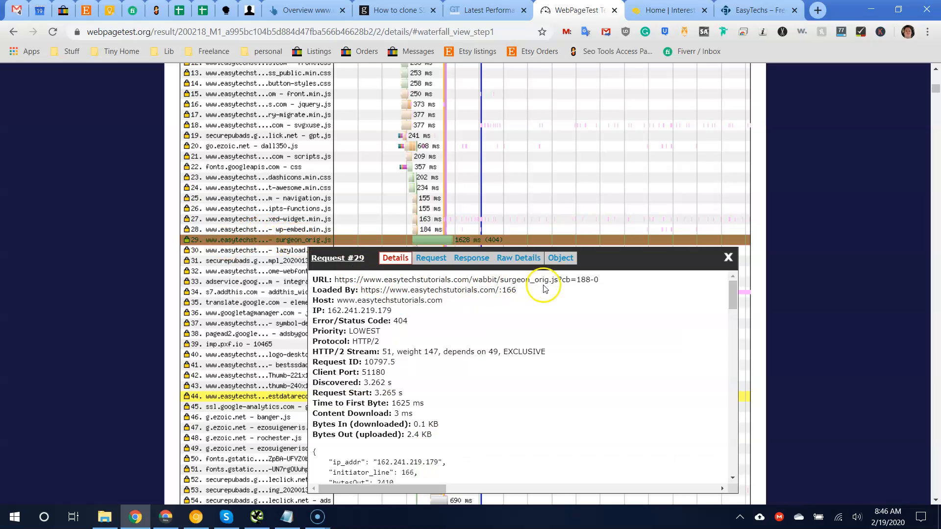
left_click(287, 517)
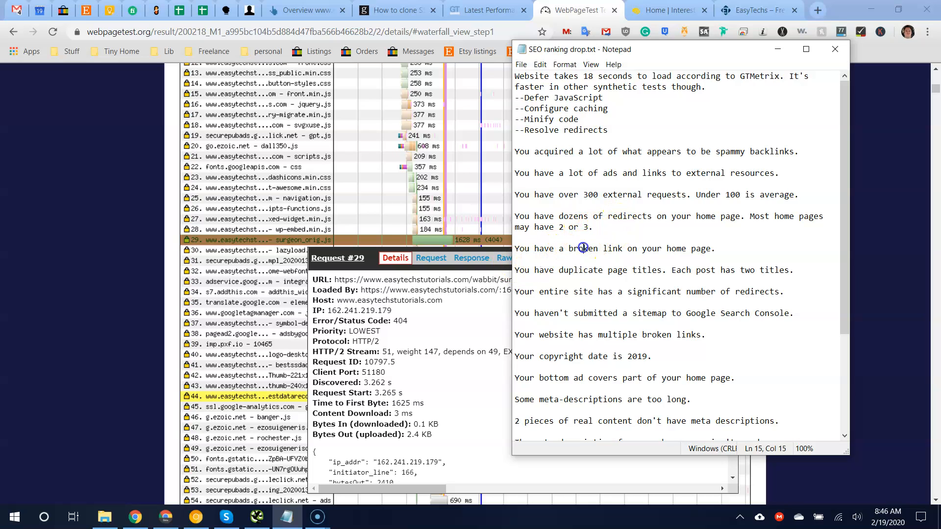
left_click_drag(583, 247, 716, 248)
Switch to Screaming Frog SEO Spider and examine the crawled site's page titles, comparing Title 1 and Title 2 across the pages
left_click(257, 517)
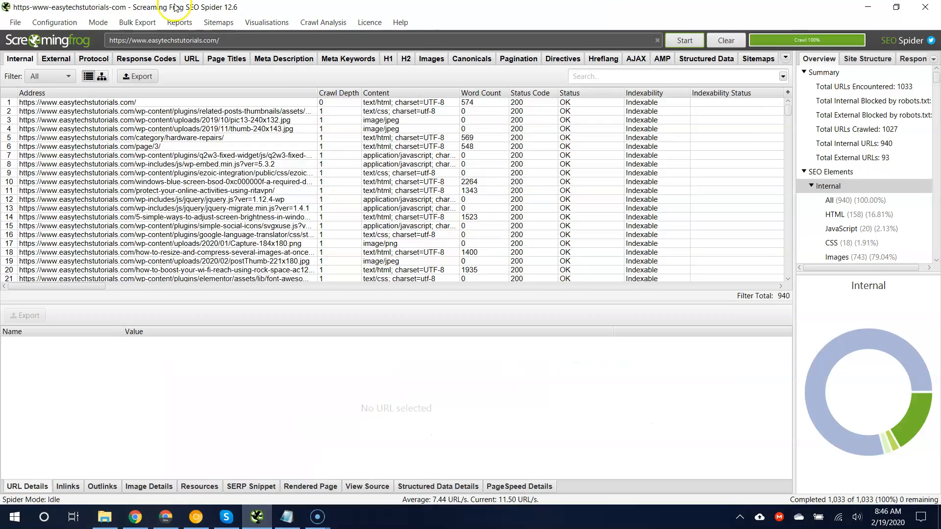
left_click(229, 60)
left_click(174, 130)
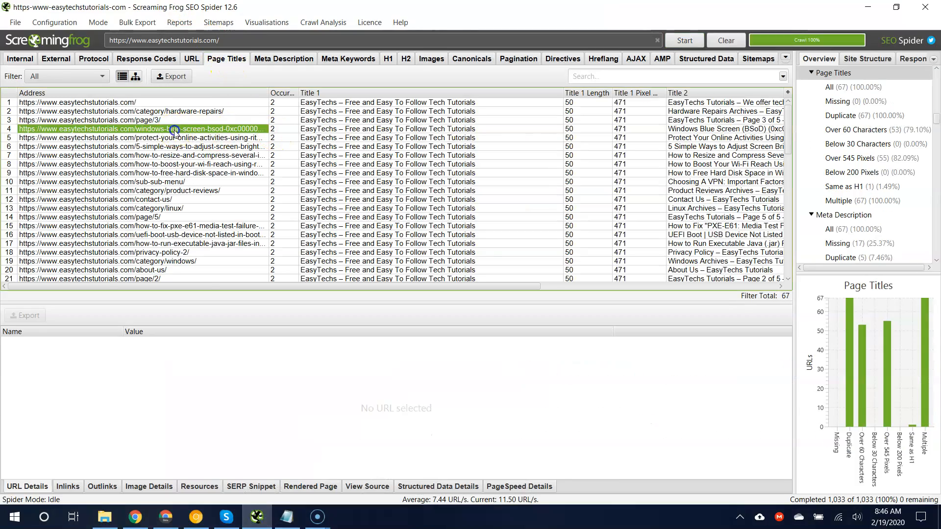
key("End")
key("Page_Up")
key("Page_Up")
key("Page_Up")
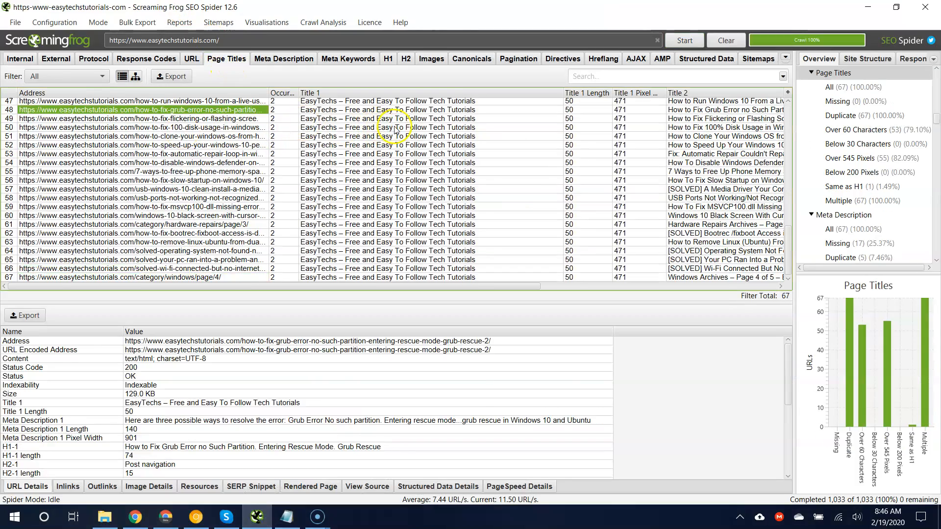
right_click(767, 145)
left_click(387, 150)
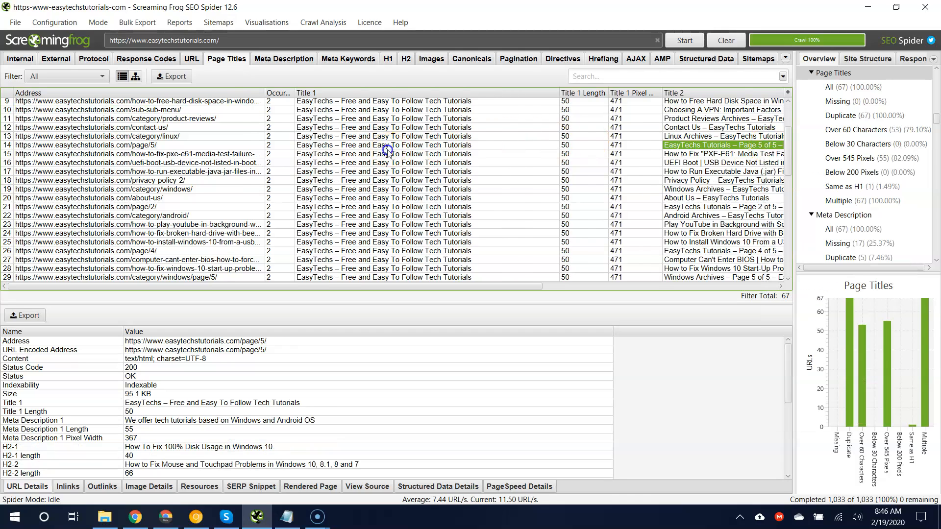
Examine the Title 1 entries for the pages in rows 14 to 29 of the page titles list
key("Page_Down")
key("Left")
key("Left")
key("Left")
key("Left")
key("Left")
key("Left")
key("Right")
key("Right")
key("Right")
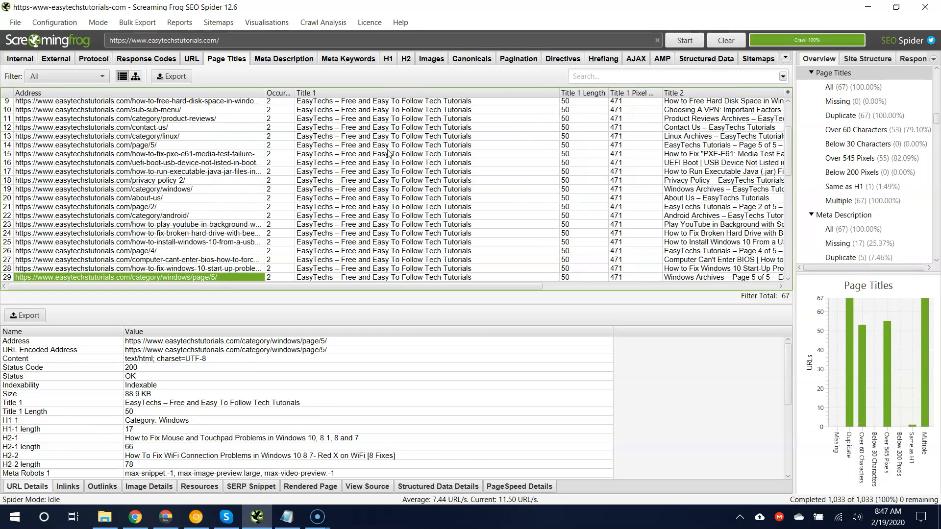
key("Left")
key("Left")
key("Left")
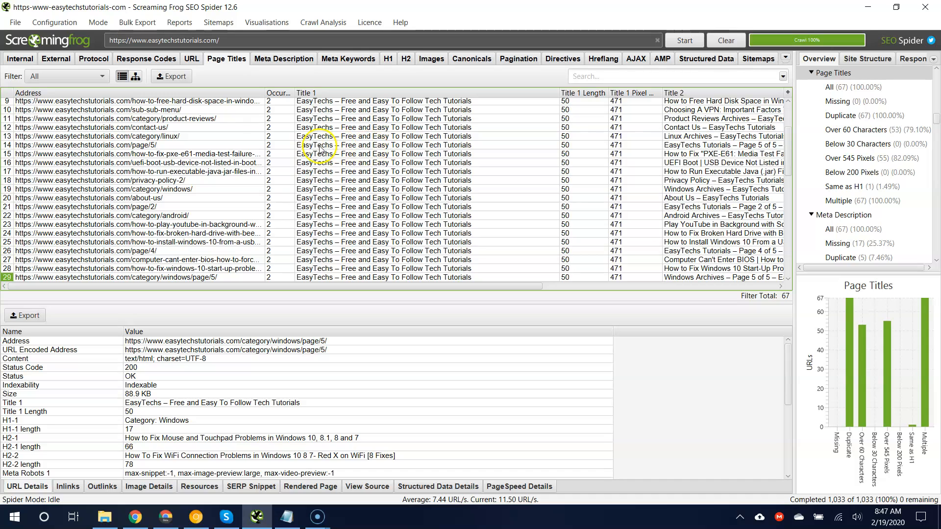
Open the crawled UEFI boot USB device page in the browser and display its page source
left_click(355, 164)
right_click(226, 167)
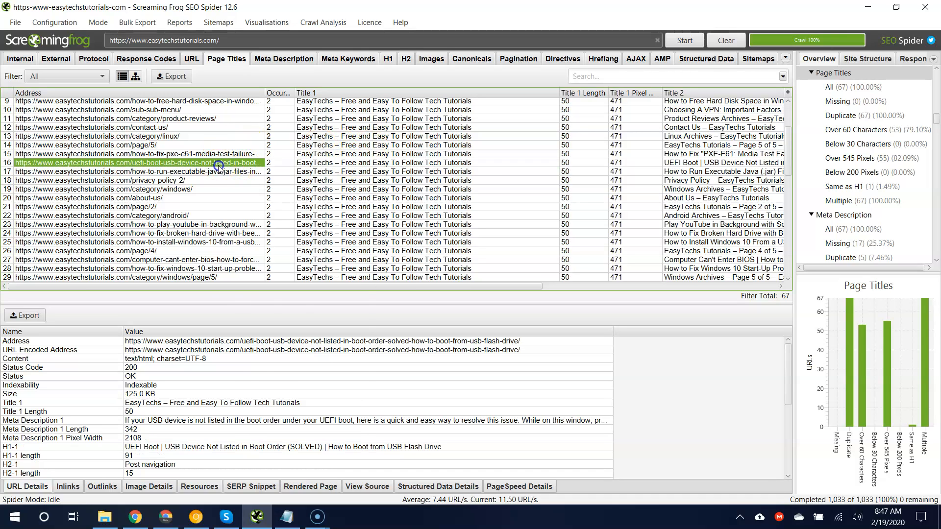
left_click(245, 191)
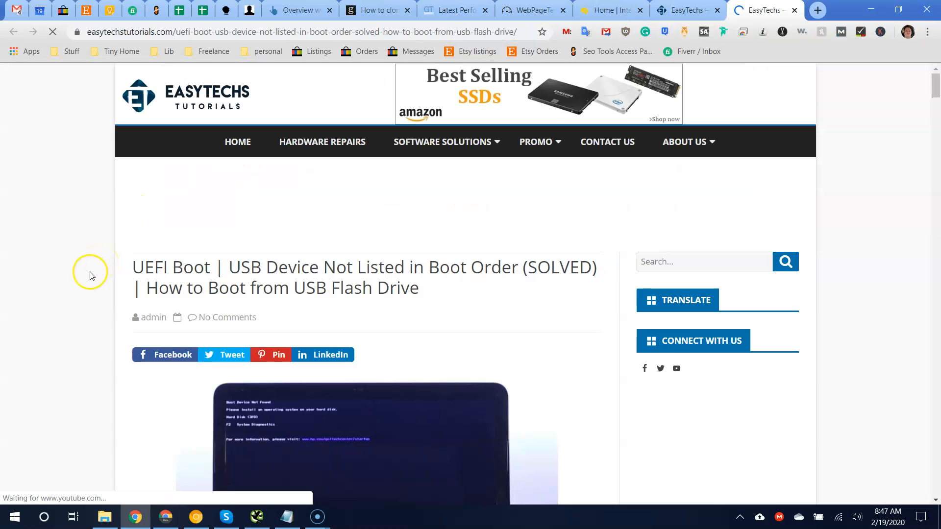
right_click(90, 272)
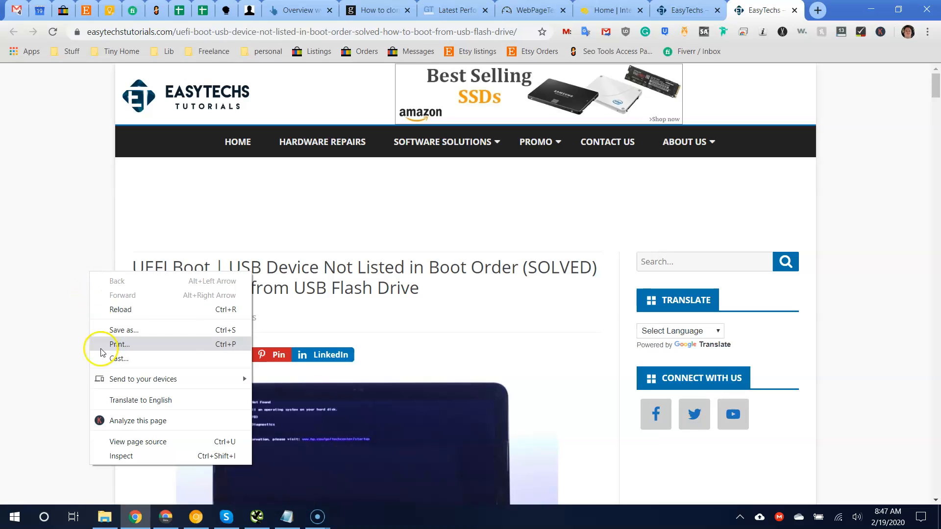
left_click(121, 442)
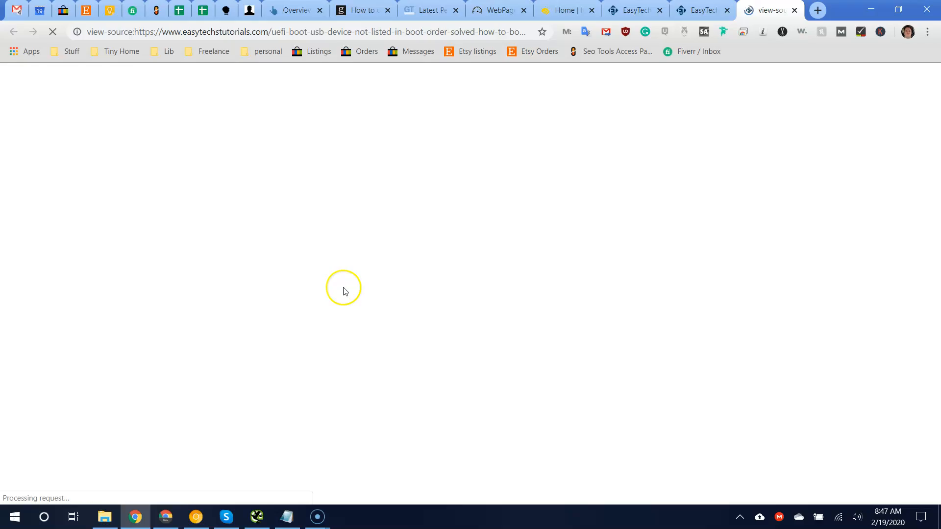
Search the UEFI boot page's source for "title" and highlight the text of both title tags in the head
key("ctrl+f")
type("t")
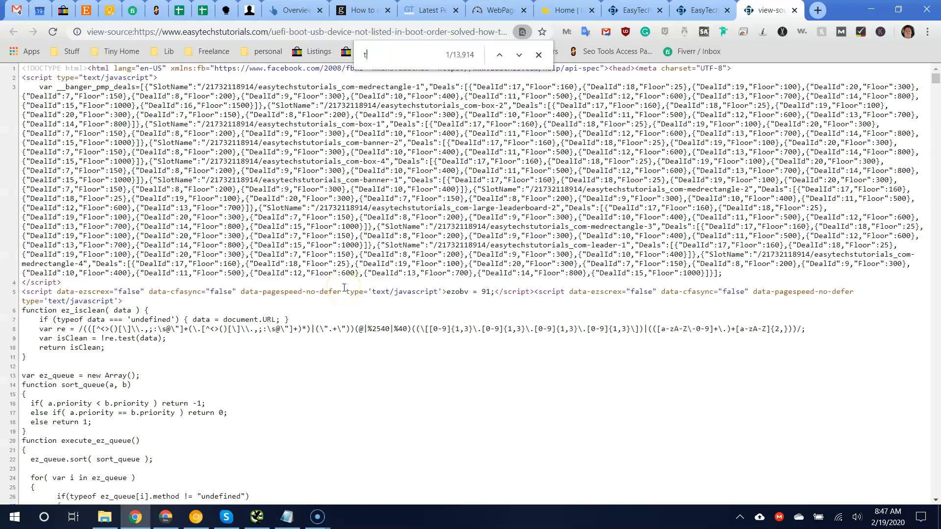
type("itle")
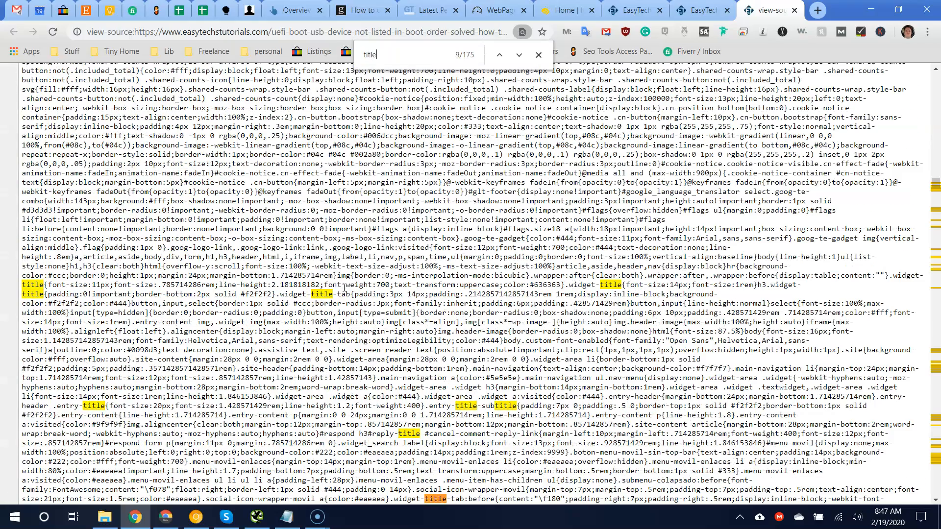
key("Return")
key("Return")
key("Return")
key("Return")
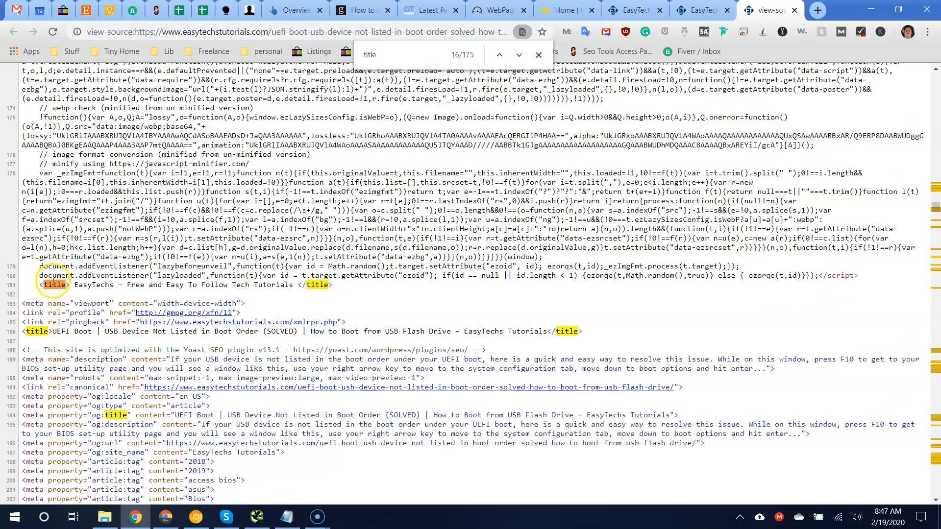
left_click_drag(54, 285, 250, 294)
left_click_drag(35, 332, 202, 334)
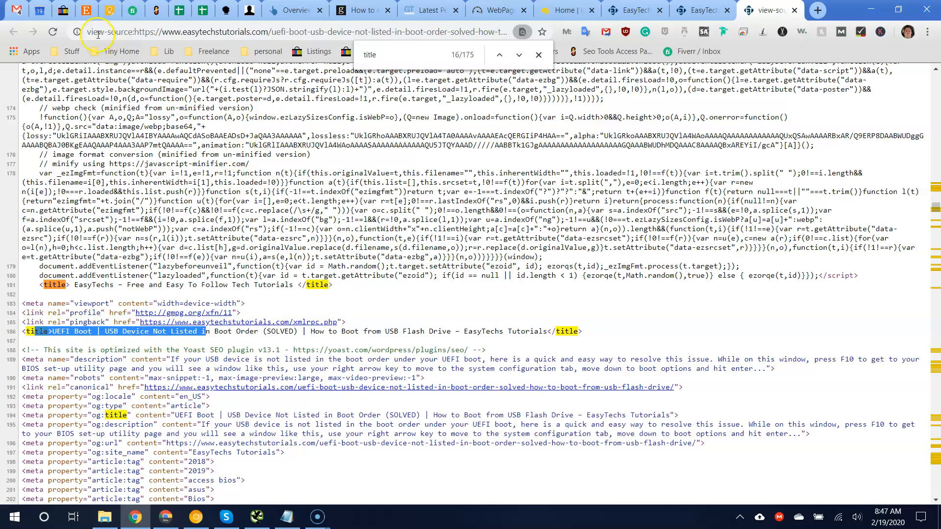
left_click_drag(156, 32, 28, 42)
type("site:")
key("Delete")
key("Delete")
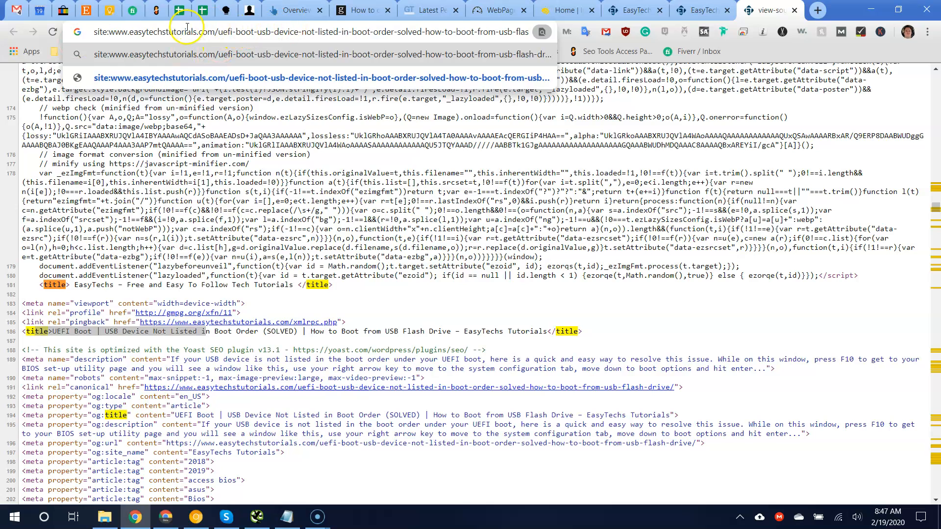
left_click_drag(223, 33, 532, 33)
key("Delete")
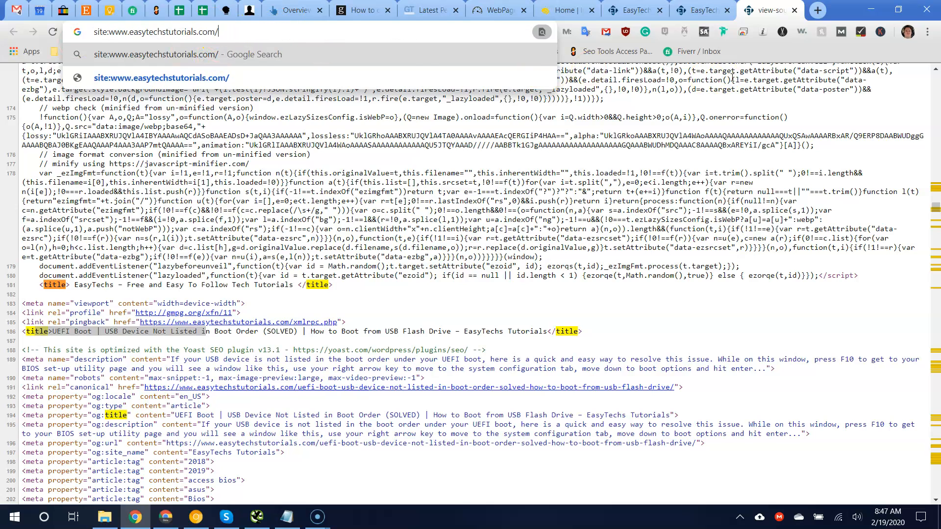
key("Return")
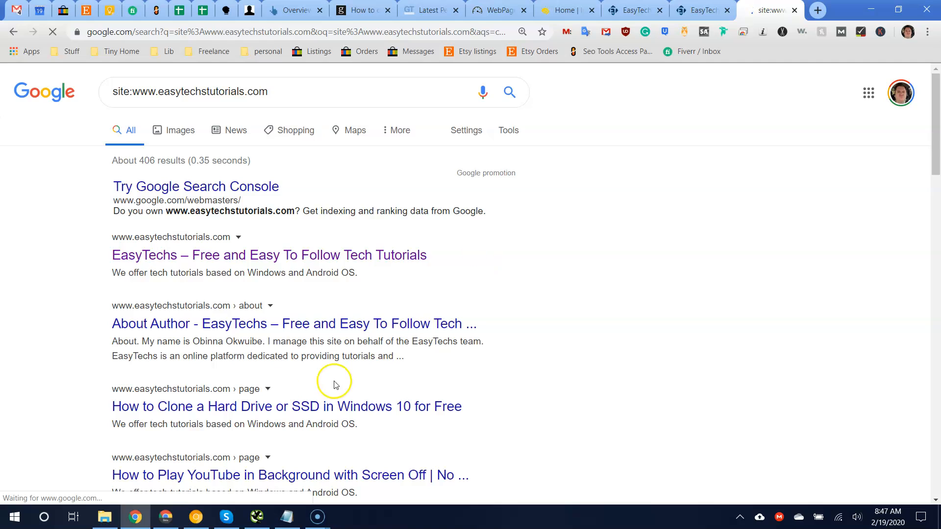
Examine the titles of the indexed pages on the first and fourth pages of the Google results
scroll(199, 388, "down", 5)
scroll(131, 380, "down", 7)
scroll(126, 378, "down", 5)
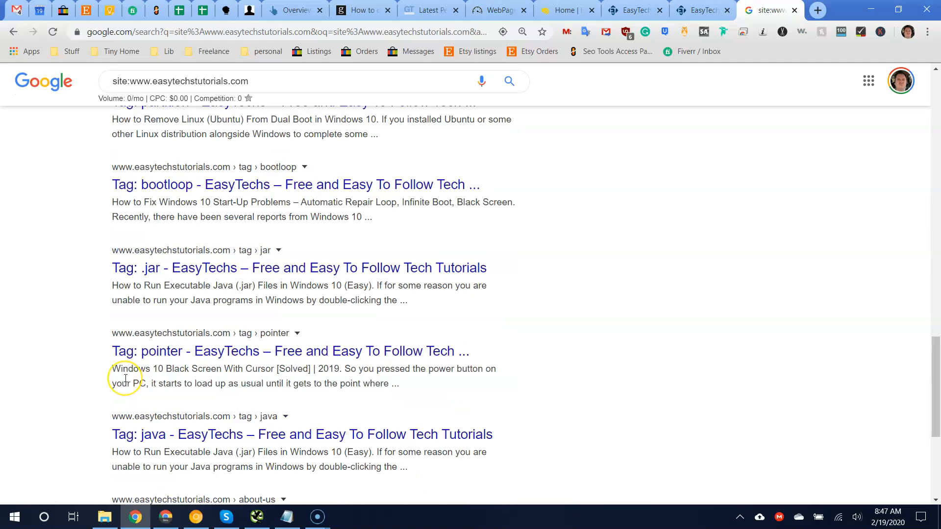
scroll(125, 378, "down", 5)
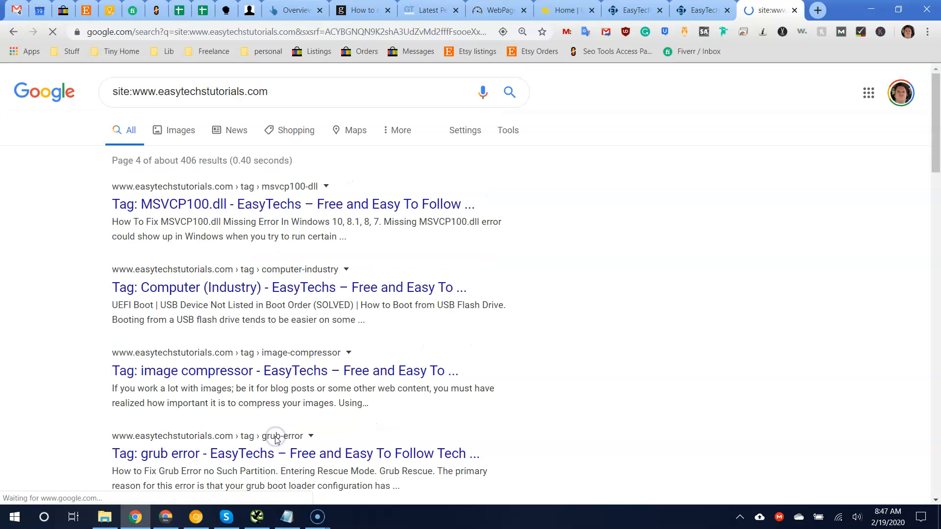
scroll(267, 421, "down", 8)
scroll(201, 197, "up", 8)
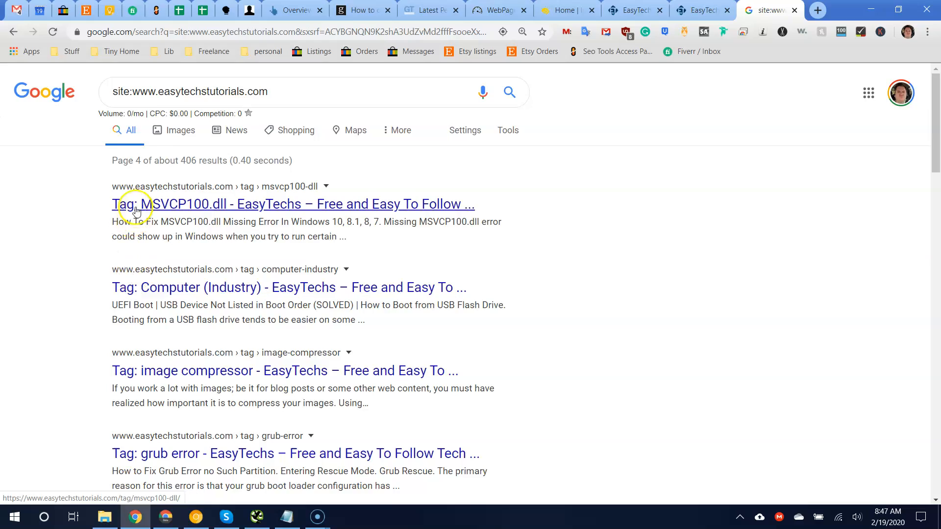
scroll(125, 300, "down", 8)
scroll(145, 233, "down", 6)
scroll(145, 234, "down", 8)
scroll(157, 308, "up", 7)
scroll(189, 329, "down", 7)
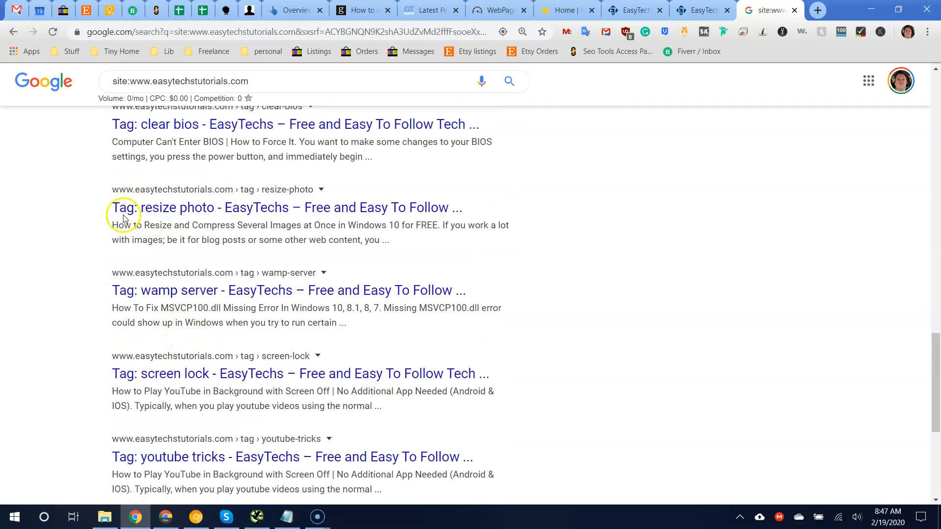
scroll(120, 211, "down", 6)
Review the tag and category page titles on Google results pages 5 and 6
left_click(314, 434)
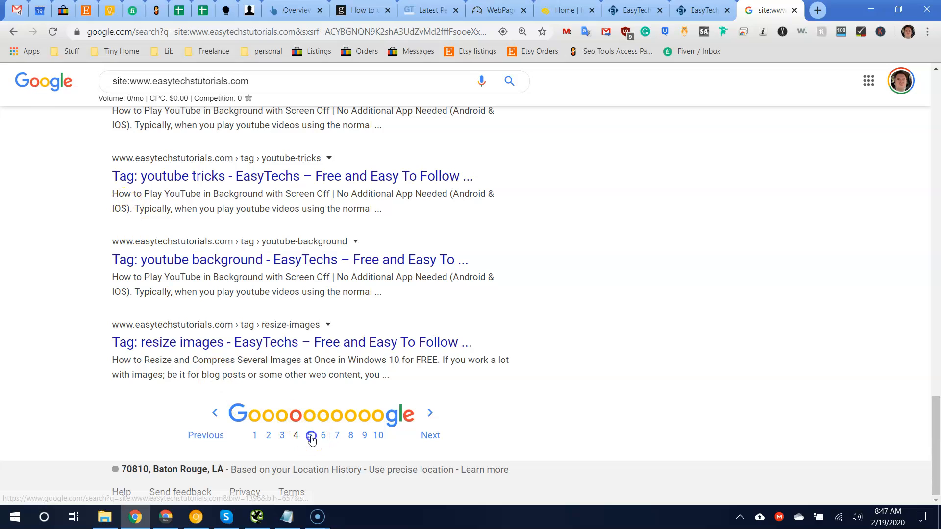
scroll(123, 200, "down", 5)
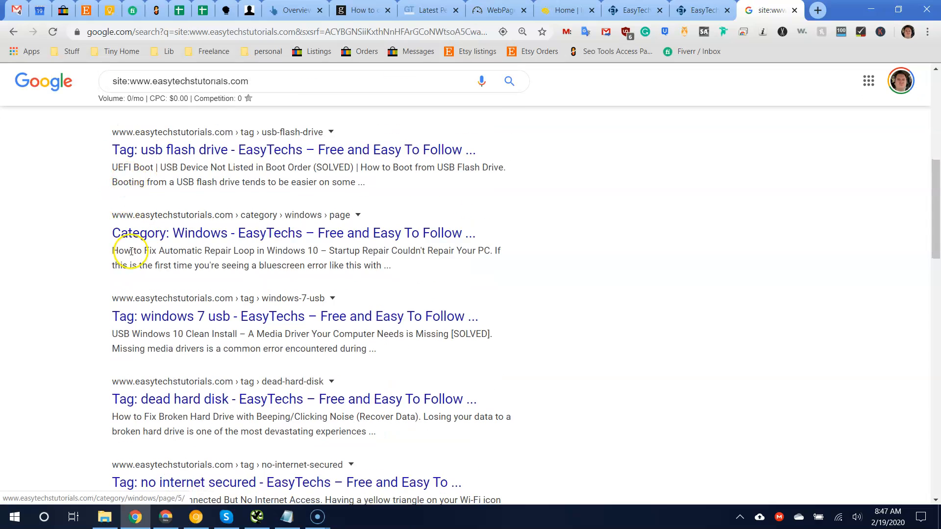
scroll(118, 248, "down", 15)
left_click(323, 435)
scroll(304, 402, "down", 10)
scroll(282, 387, "down", 12)
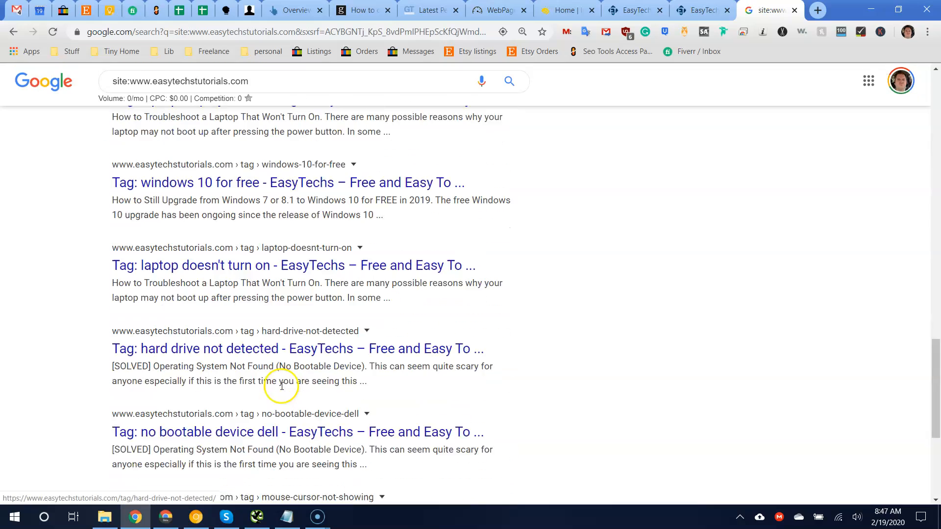
Go to Google results page 9 and open the result How to Fix Asus Keyboard Backlight Not Working
left_click(366, 436)
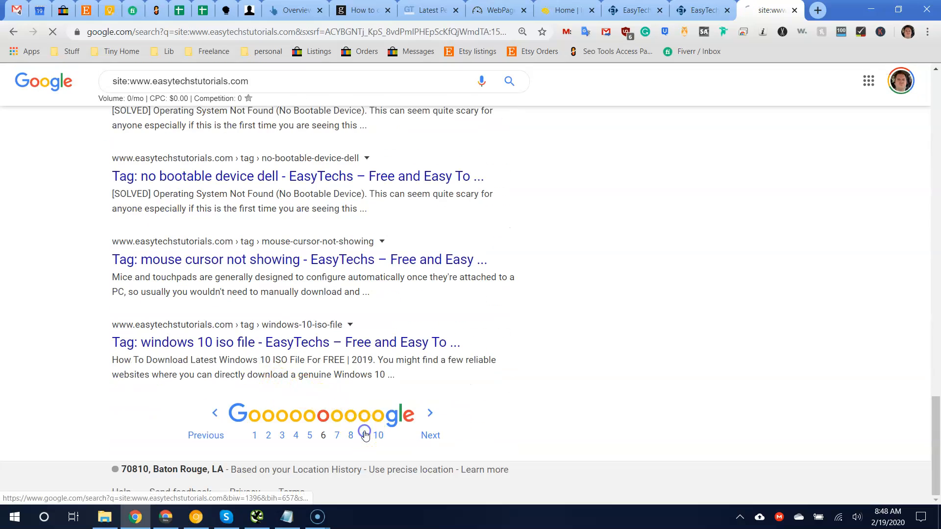
scroll(216, 240, "down", 4)
scroll(215, 240, "down", 14)
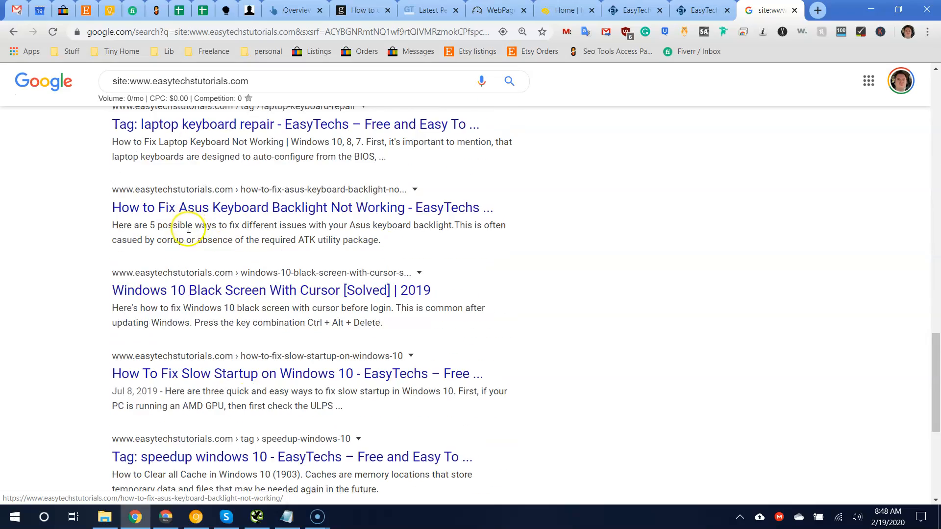
scroll(245, 402, "up", 9)
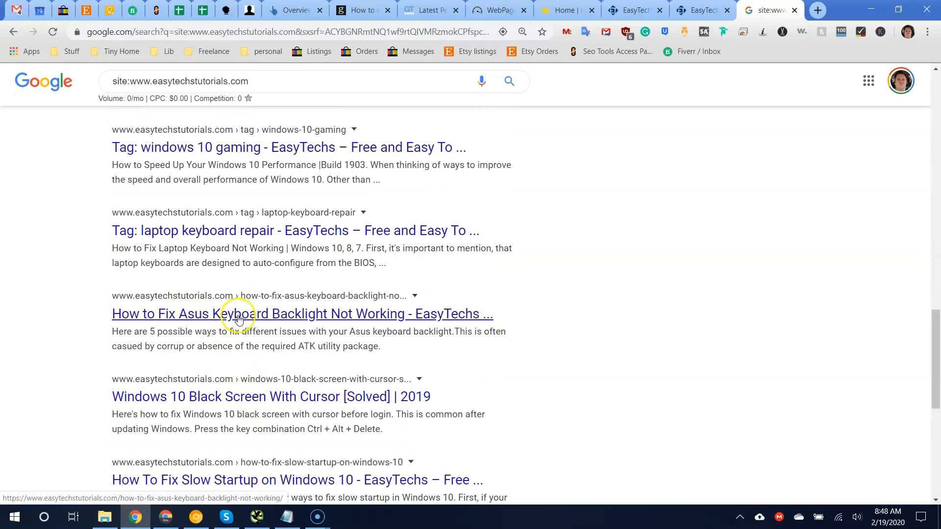
left_click(269, 313)
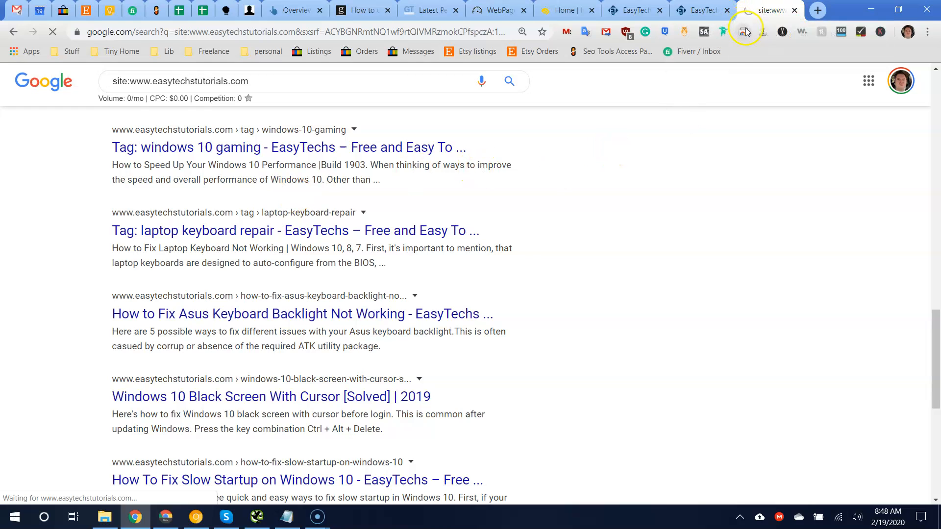
Load interestinganswers.com in a new browser tab
left_click(817, 10)
type("in")
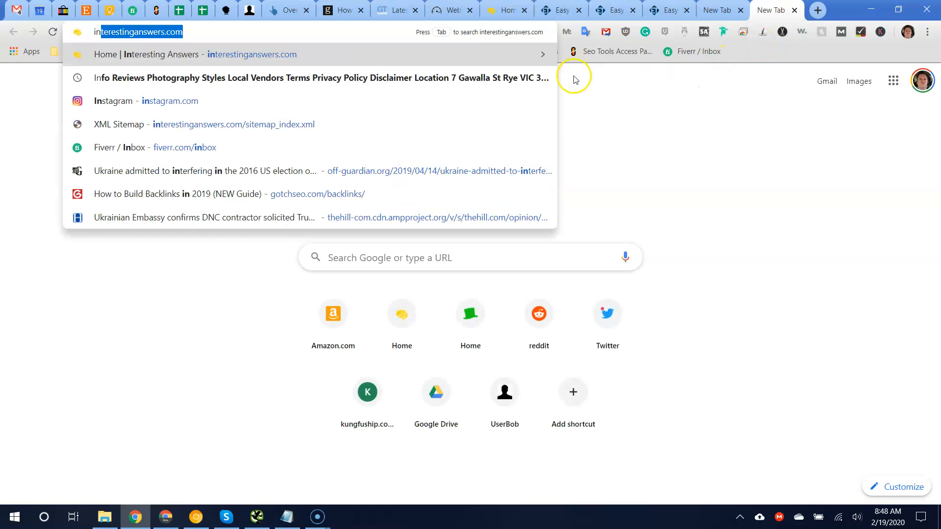
key("Return")
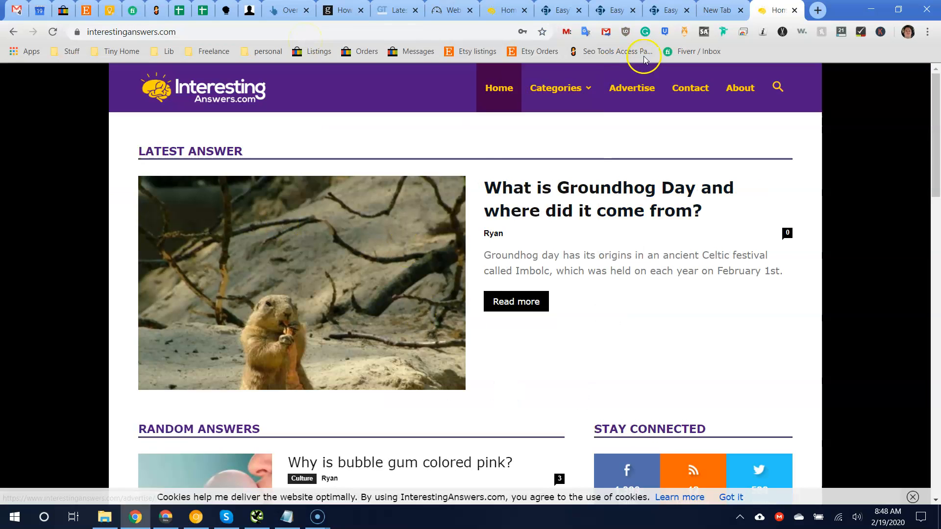
Return to the Asus keyboard backlight article and display its page source
left_click(717, 10)
left_click(667, 10)
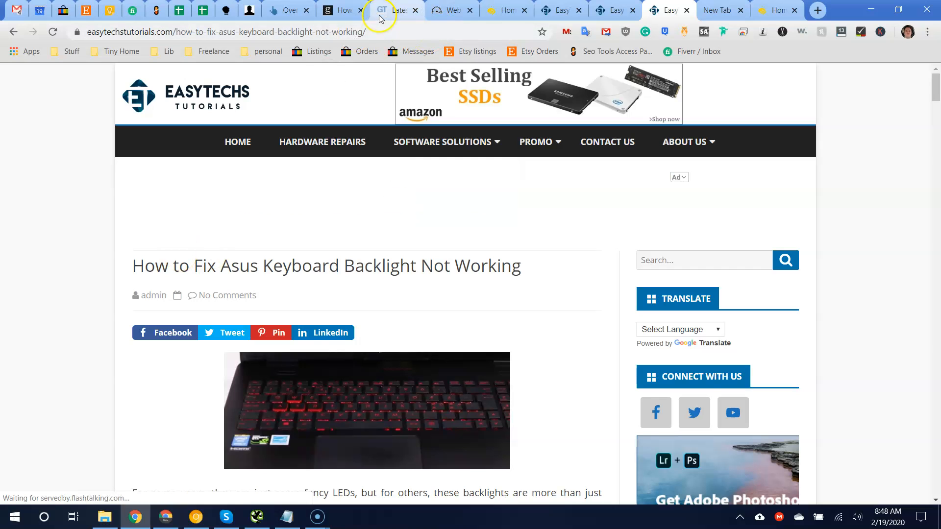
right_click(92, 229)
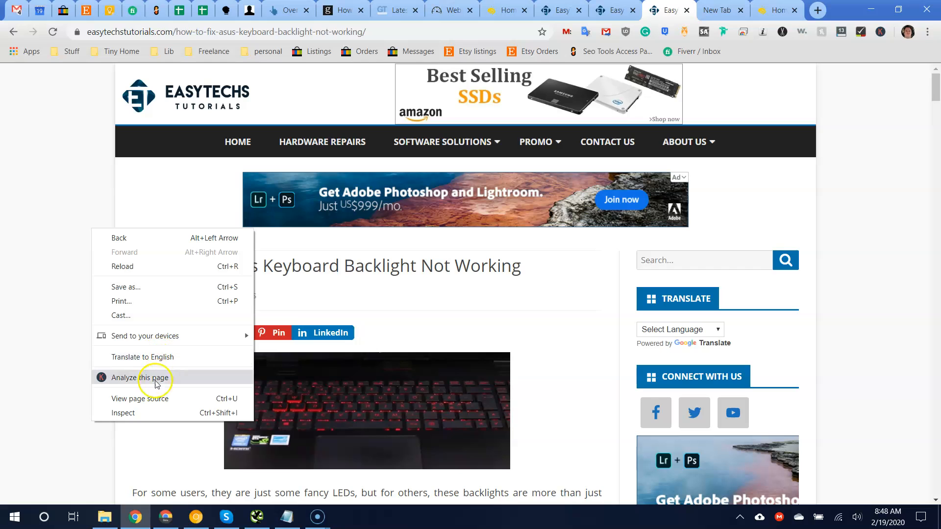
left_click(141, 399)
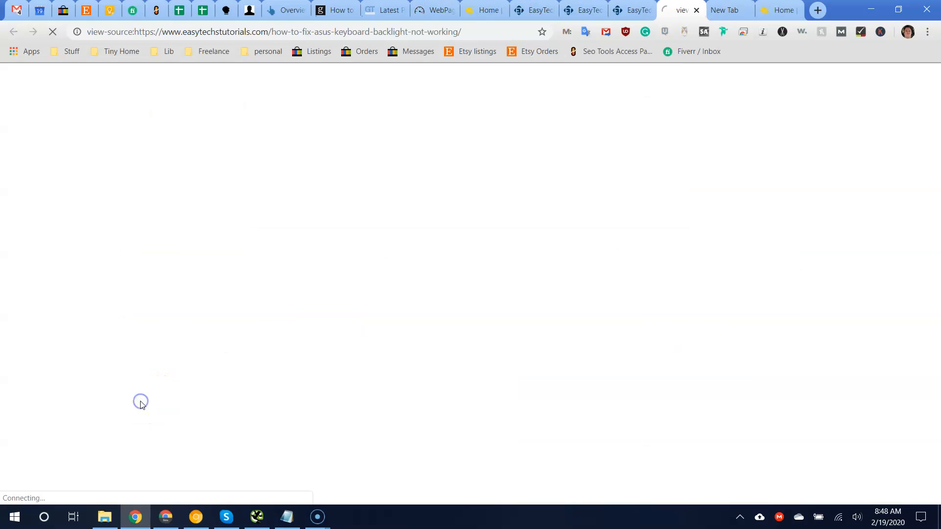
Search the Asus keyboard article's source for "title" and highlight the text of its two title tags
left_click(130, 359)
key("ctrl+f")
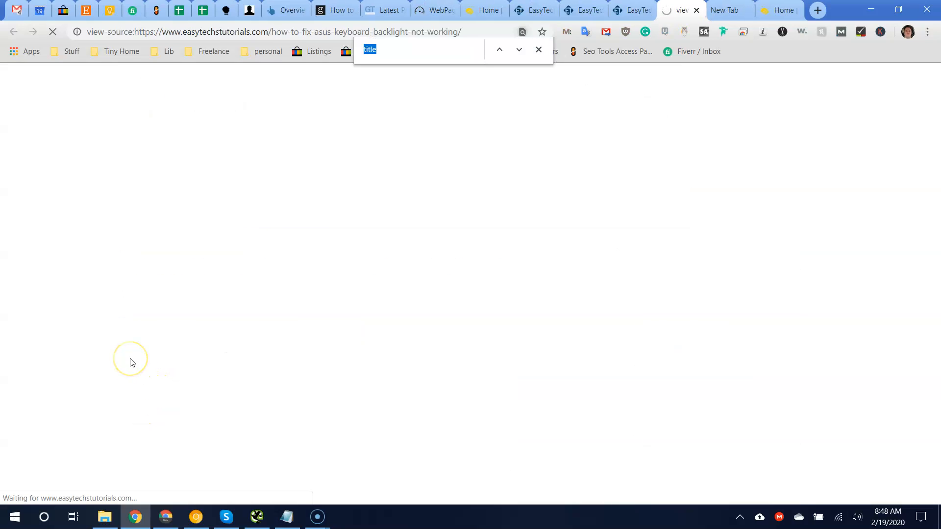
key("ctrl+f")
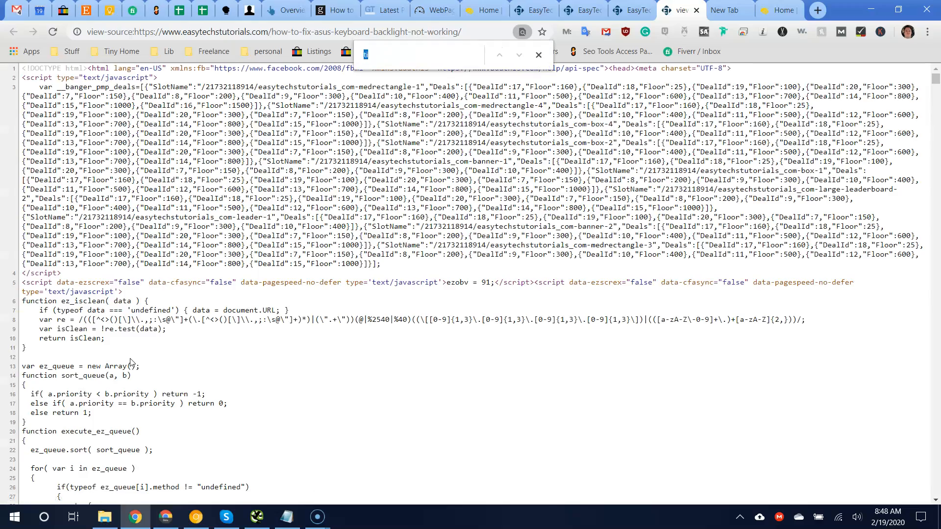
type("title")
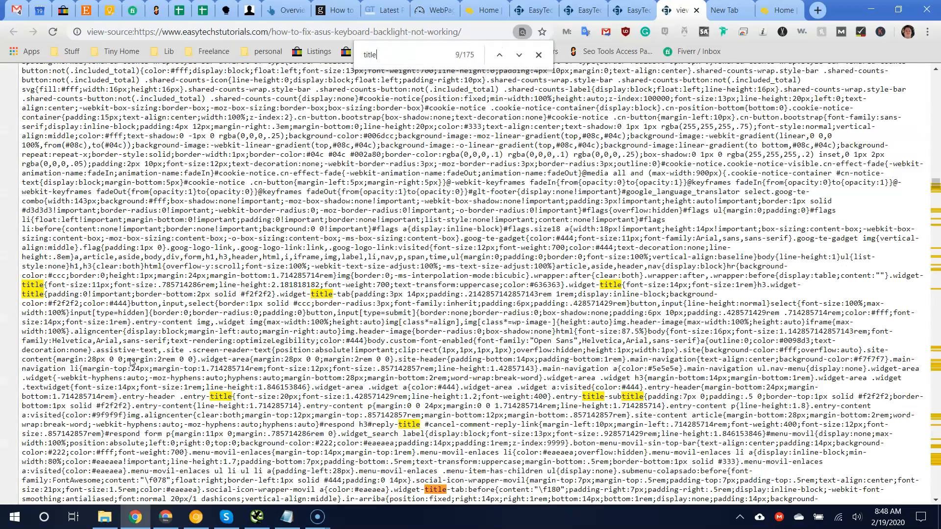
key("Return")
key("Return")
key("Return")
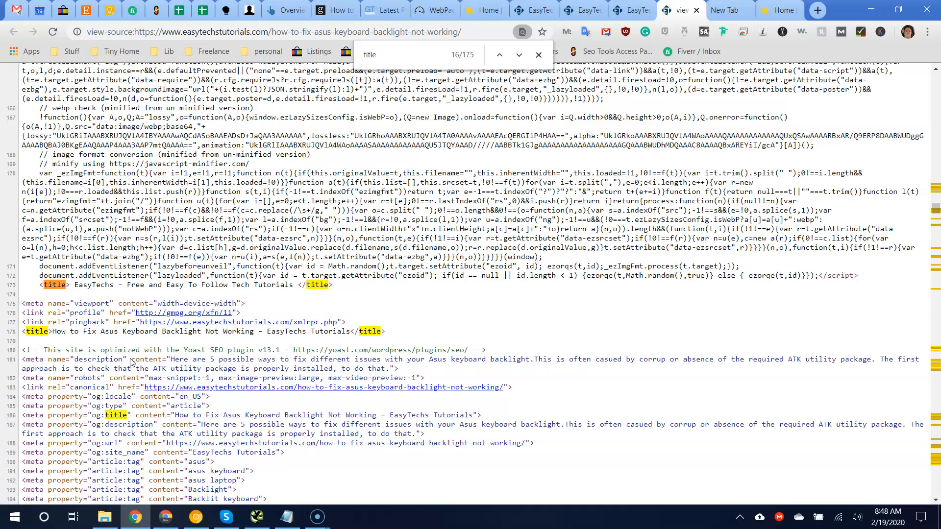
left_click_drag(61, 287, 189, 289)
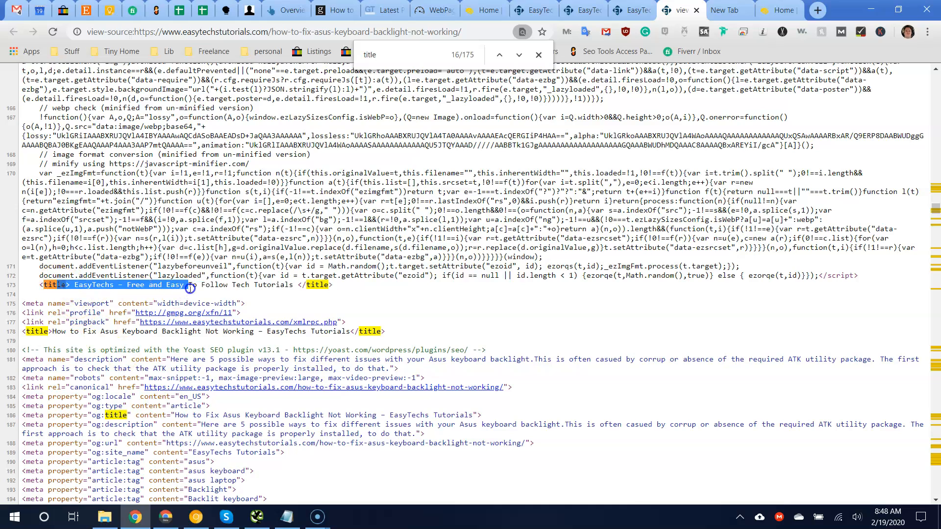
left_click_drag(60, 334, 158, 338)
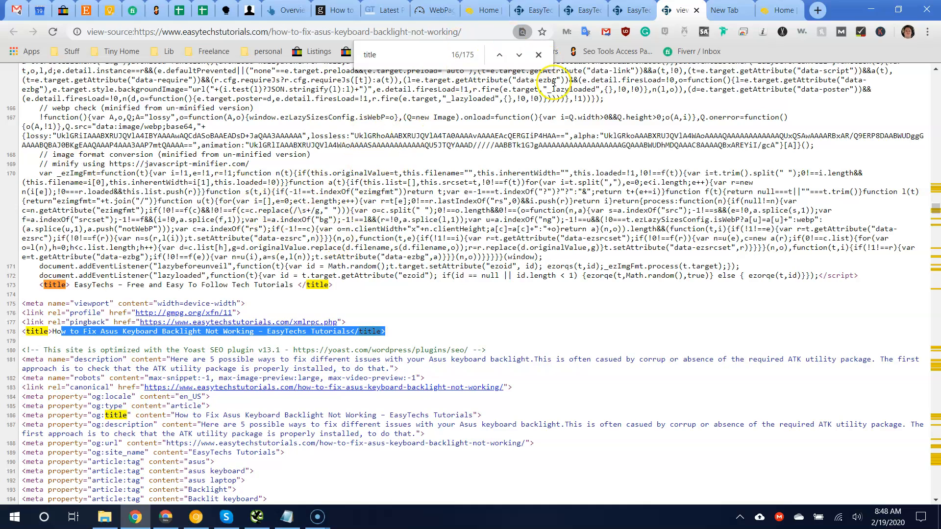
Open the SEO ranking drop.txt notes over the crawl window and highlight part of the line about the site's significant number of redirects
left_click(257, 517)
left_click(213, 172)
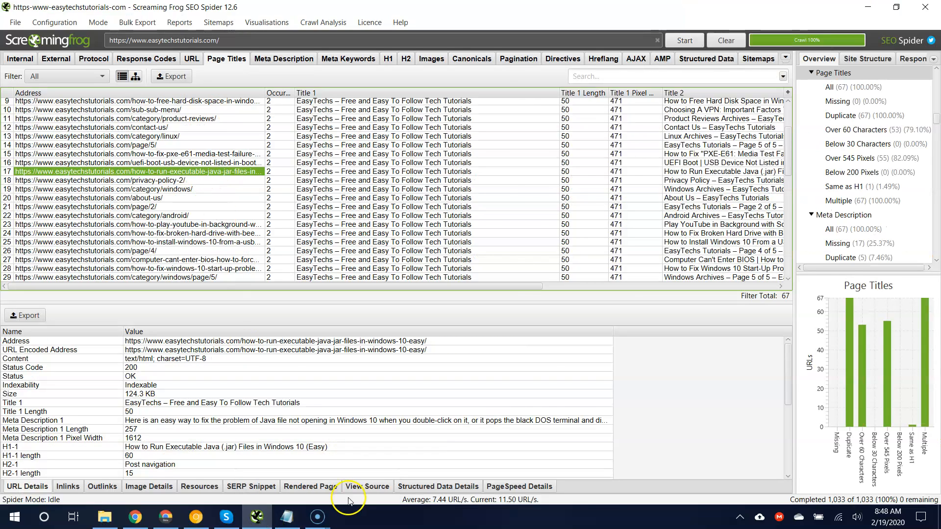
left_click(287, 517)
left_click_drag(558, 270, 690, 294)
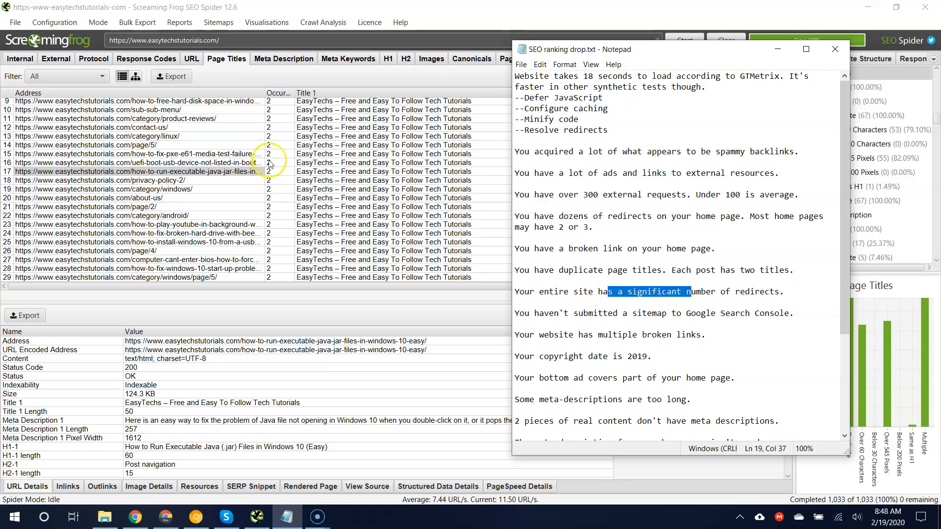
Show the crawl's response codes in Screaming Frog and examine the status of every URL through the end of the list
left_click(118, 64)
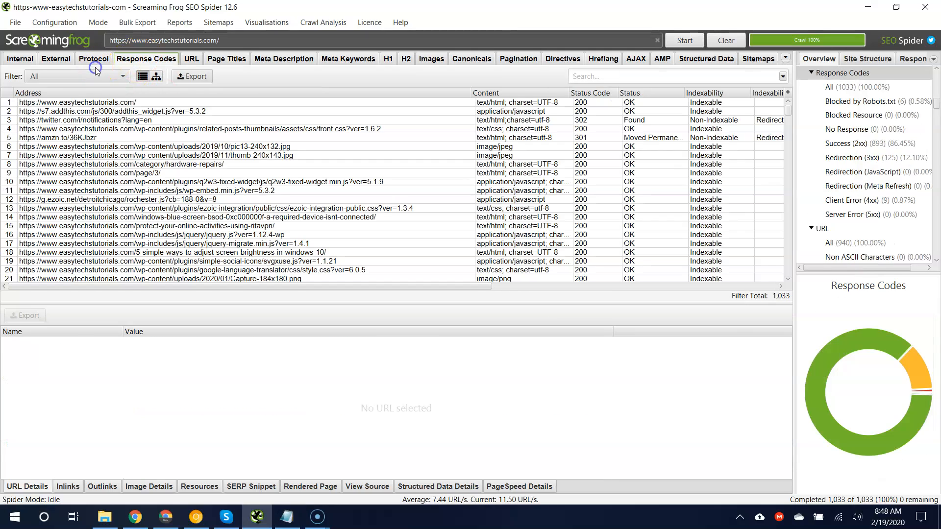
left_click(59, 148)
key("Page_Down")
key("Page_Down")
key("Page_Down")
key("Page_Down")
key("Page_Down")
key("Page_Down")
key("Page_Down")
key("Page_Down")
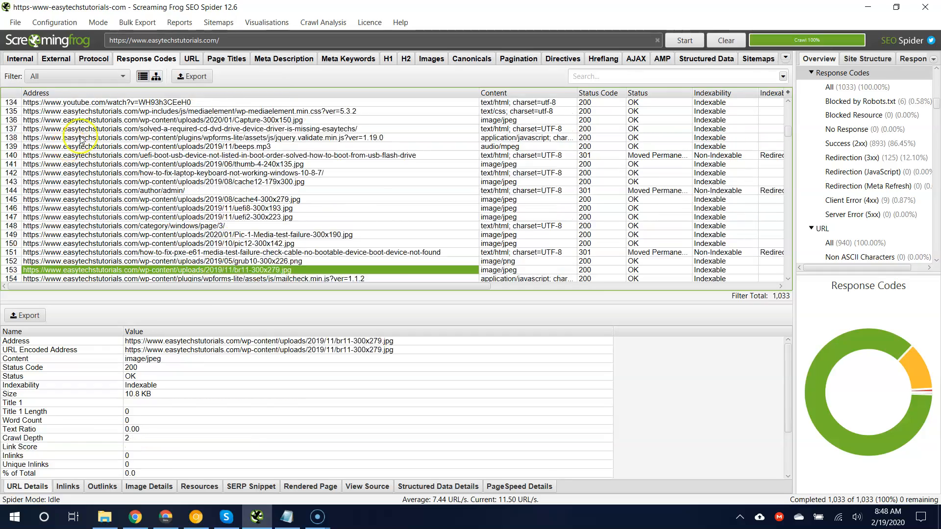
key("Page_Down")
key("Page_Down")
key("Page_Down")
key("Page_Down")
key("Page_Down")
key("Page_Down")
key("Page_Down")
key("Page_Down")
key("Page_Down")
key("Page_Down")
key("Page_Down")
key("Page_Down")
key("Page_Down")
key("Page_Down")
key("Page_Down")
key("Page_Down")
key("Page_Down")
key("Page_Down")
key("Page_Down")
key("Page_Down")
key("Page_Down")
key("Page_Down")
key("Page_Down")
key("Page_Down")
key("Page_Down")
key("Page_Down")
key("Page_Down")
key("Page_Down")
key("Page_Down")
key("Page_Down")
key("Page_Down")
key("Page_Down")
key("Page_Down")
key("Page_Down")
key("Page_Down")
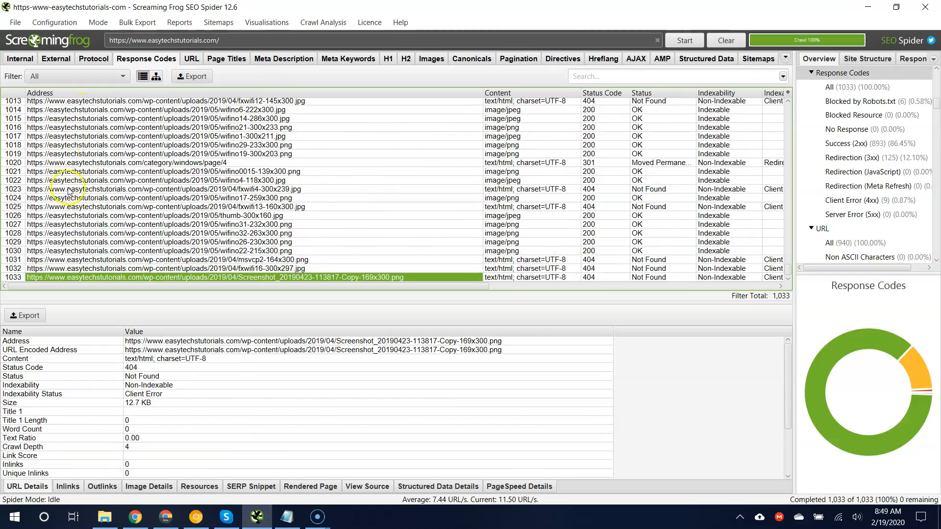
Inspect the inlinks of wifino0015-139x300.png, adjusting the From and To column widths to read both addresses
left_click(71, 181)
left_click(90, 173)
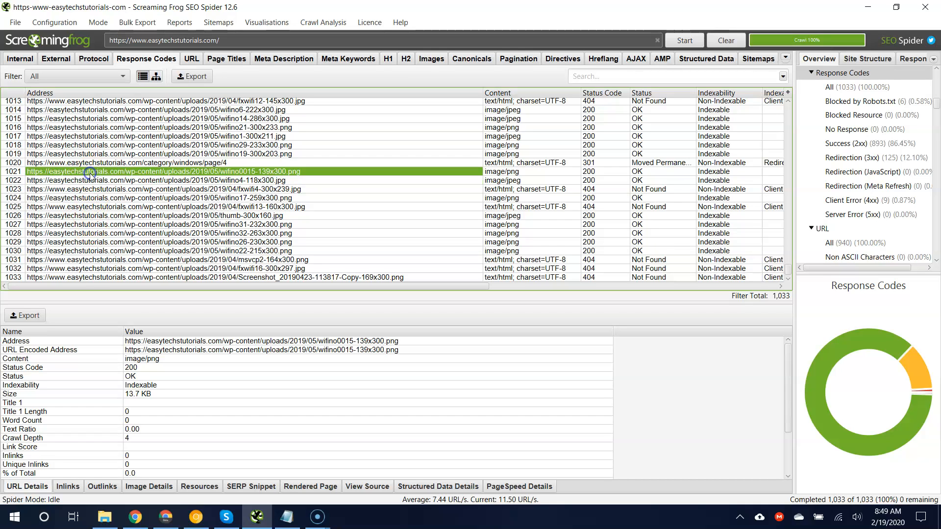
left_click(69, 485)
left_click(140, 342)
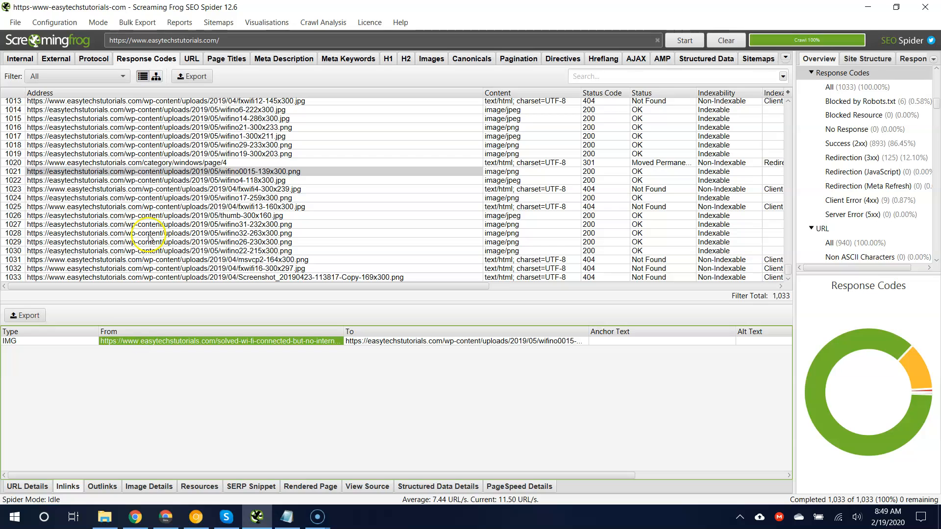
left_click(173, 164)
left_click(173, 171)
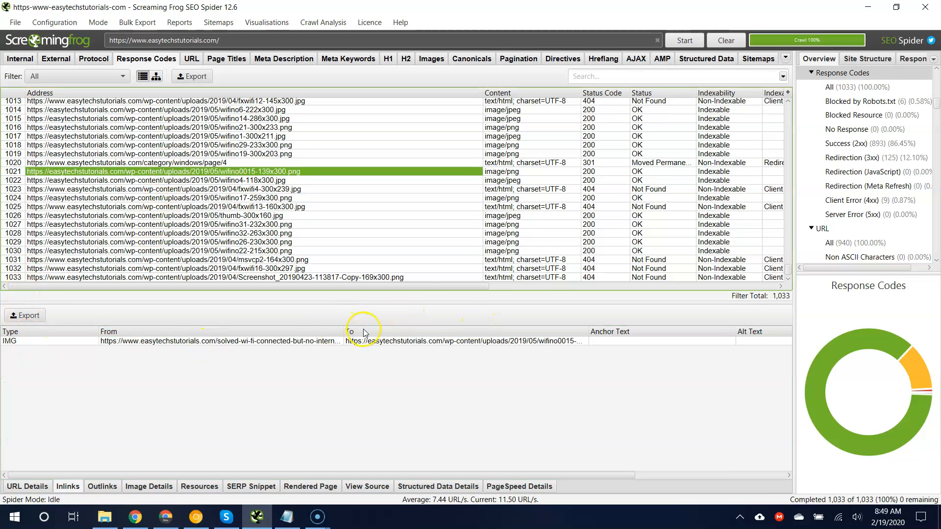
left_click_drag(345, 333, 441, 329)
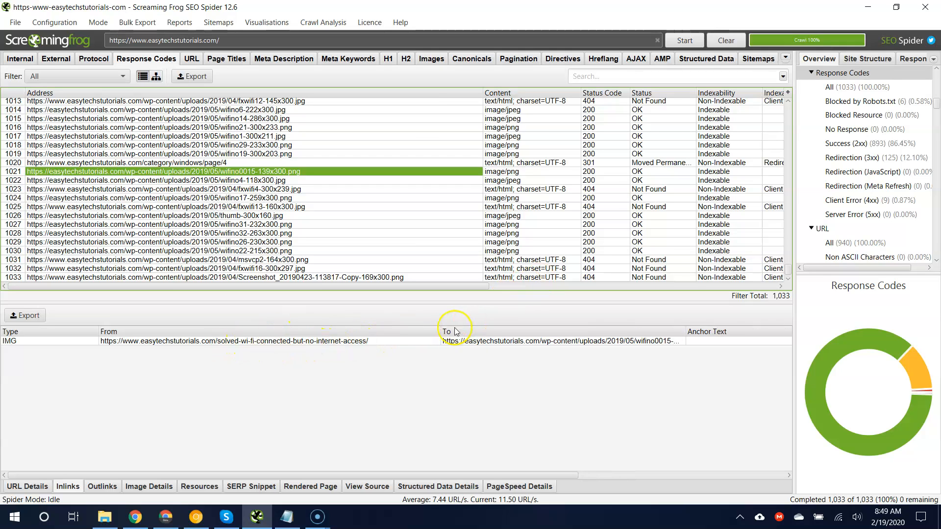
left_click_drag(441, 332, 317, 331)
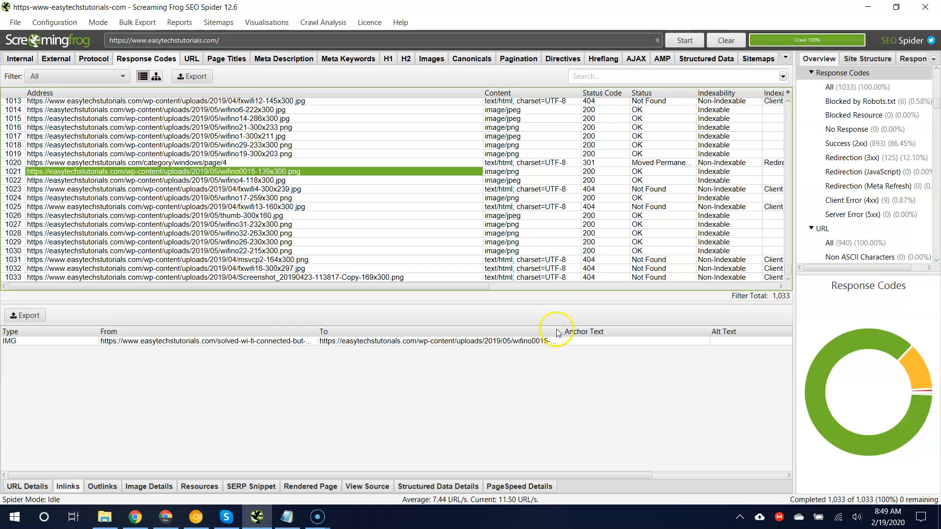
left_click_drag(562, 329, 697, 319)
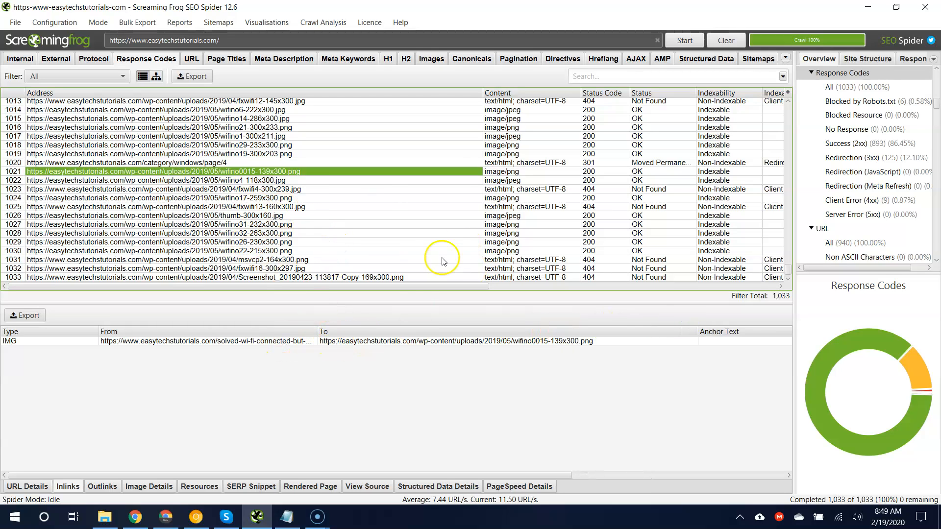
Check the inlinks of the category/windows/page/4 redirect and of wifino4-118x300.jpg, and look back through the preceding URLs
left_click(223, 162)
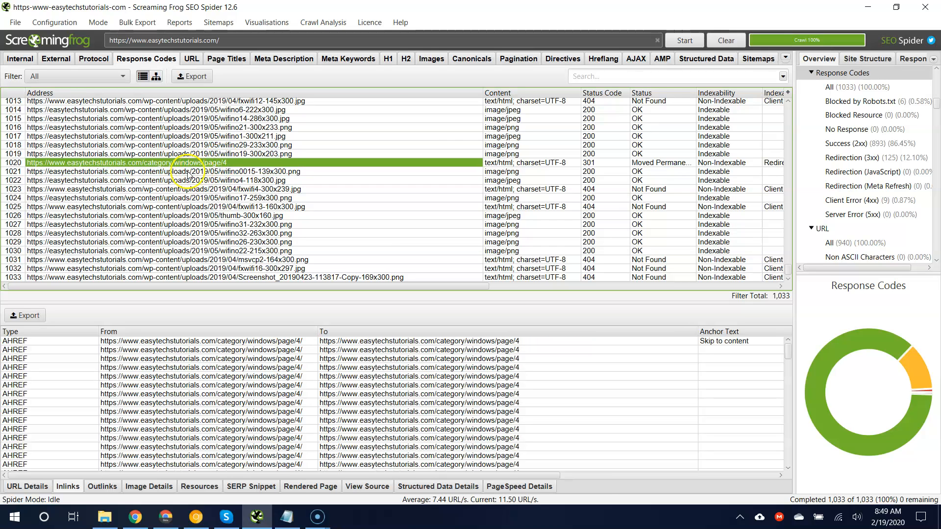
key("Page_Down")
left_click(235, 180)
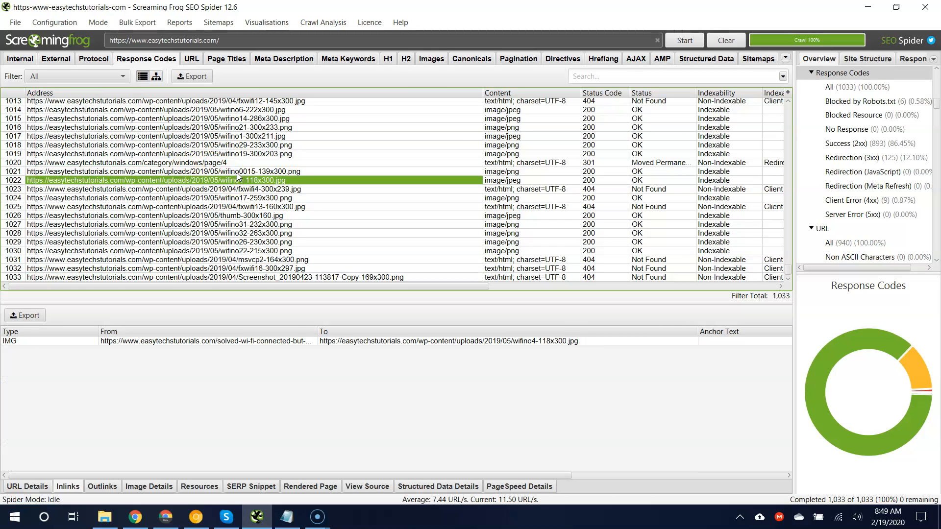
key("Page_Down")
key("Page_Up")
key("Page_Up")
key("Page_Up")
key("Page_Up")
key("Page_Up")
key("Page_Up")
key("Page_Up")
key("Page_Up")
key("Page_Up")
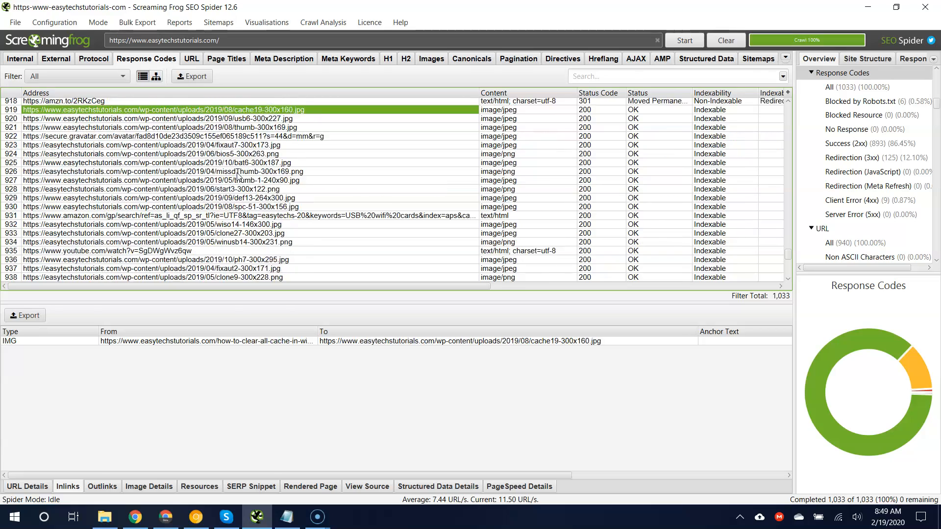
key("Page_Up")
Sort the full response code list by address and look through the image URLs
left_click(175, 107)
left_click(127, 96)
left_click(116, 119)
key("Page_Up")
key("Page_Up")
key("Page_Down")
key("Page_Up")
key("Page_Up")
left_click(200, 77)
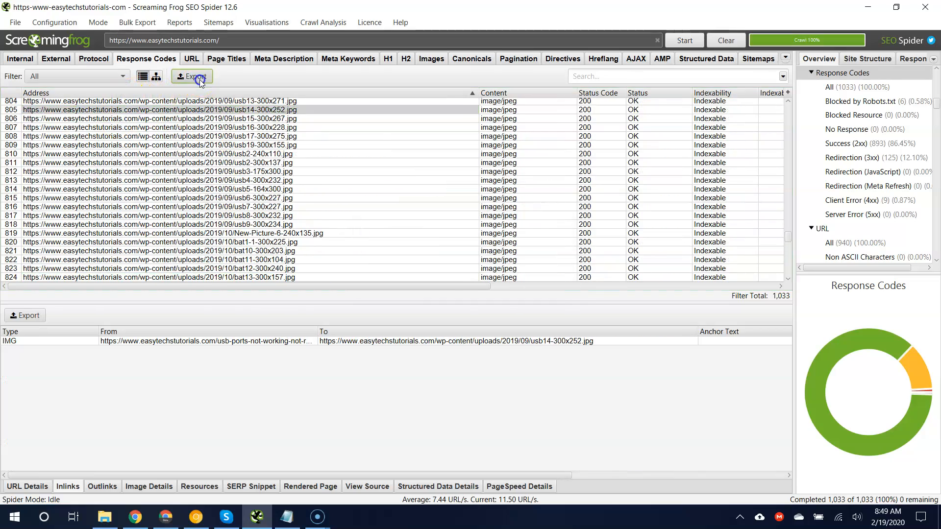
left_click(248, 154)
key("BackSpace")
key("BackSpace")
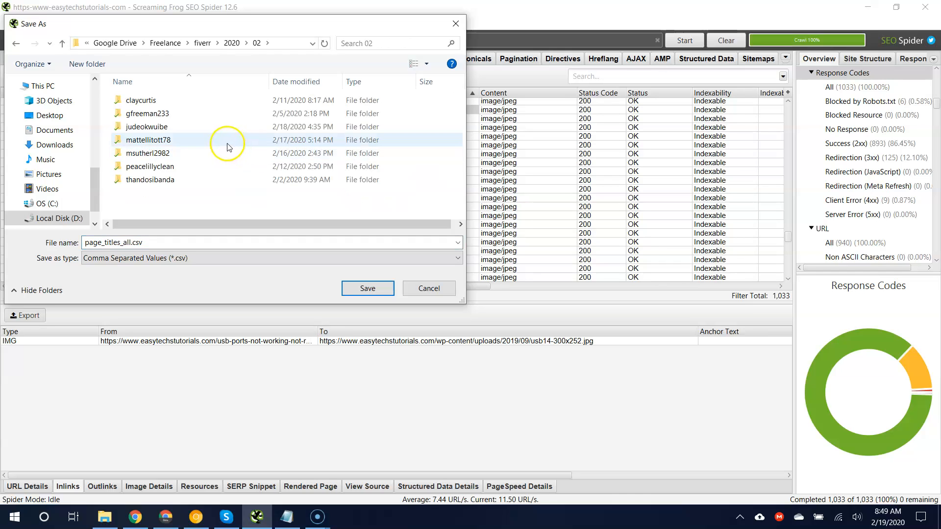
double_click(146, 129)
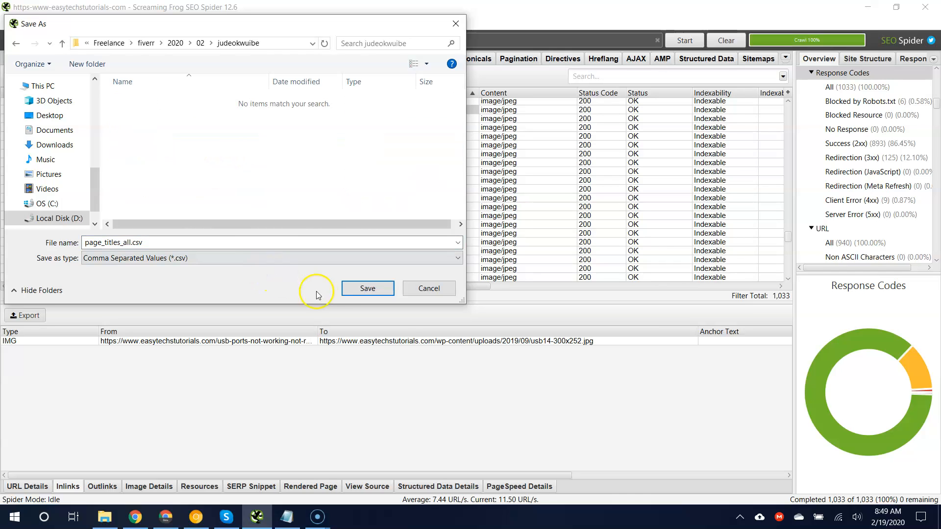
left_click(428, 288)
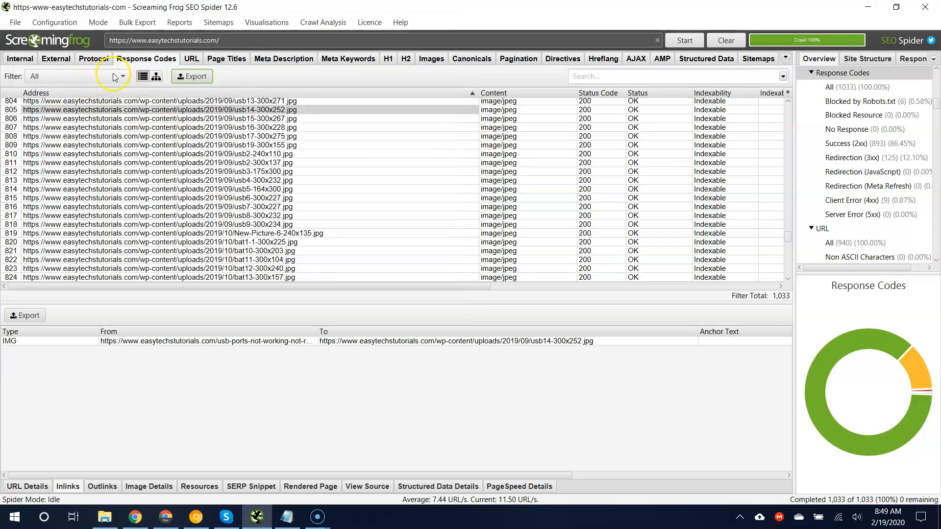
Filter the response codes to Redirection (3xx) and export them to the client's folder under 02 as response_codes_client_error_(4xx).csv
left_click(98, 73)
left_click(77, 169)
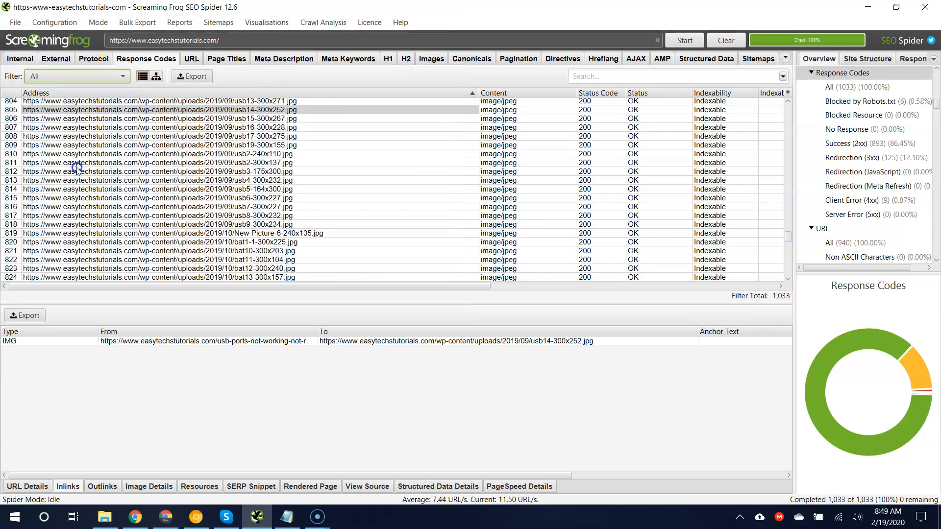
left_click(190, 74)
left_click(399, 192)
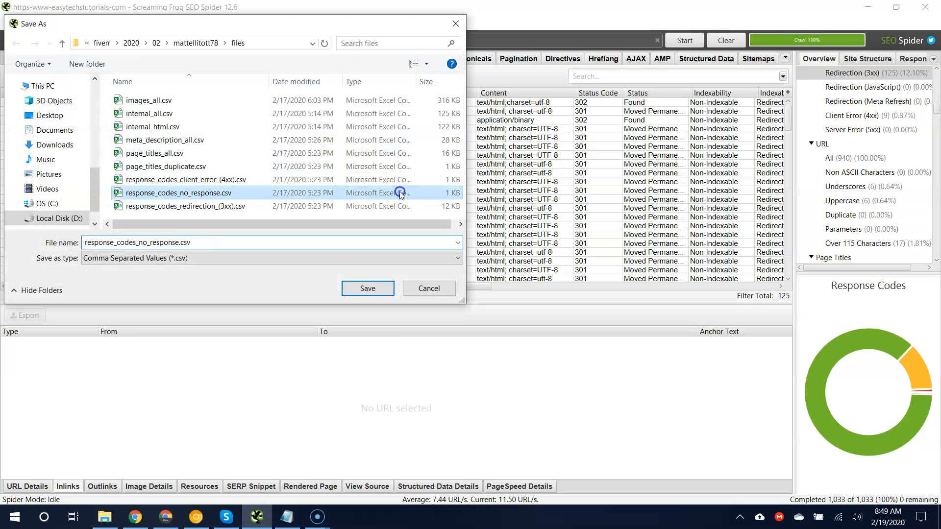
left_click(324, 184)
key("alt+Up")
key("alt+Up")
double_click(167, 128)
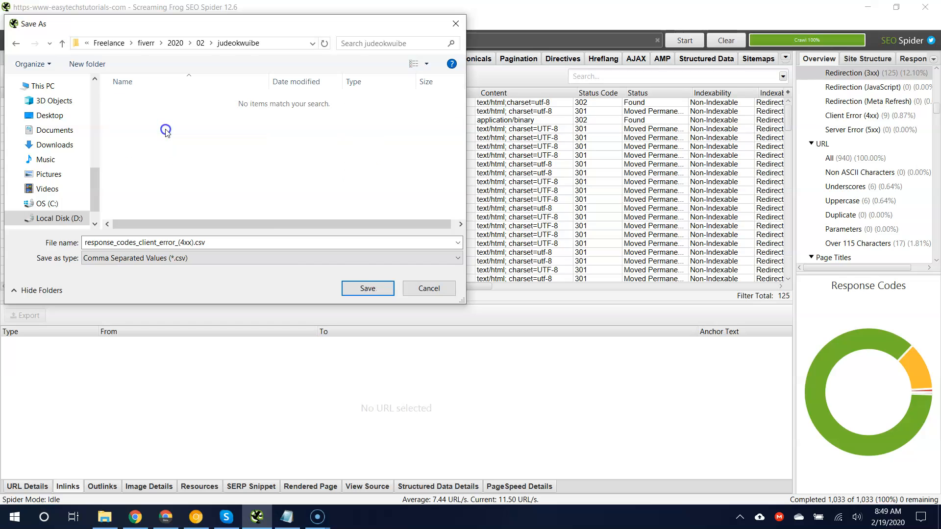
left_click(372, 288)
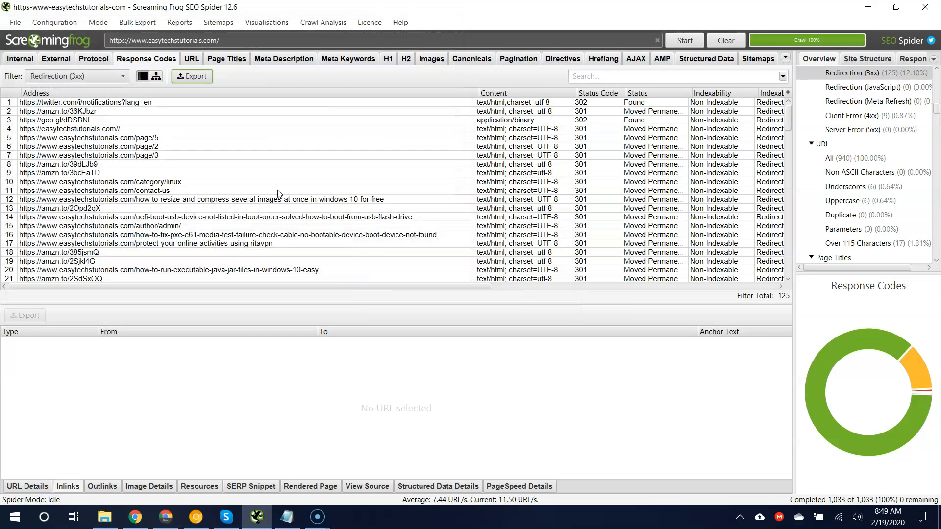
Delete the misnamed response_codes_client_error_(4xx).csv from the client's folder within the export dialog, and cancel that export
left_click(122, 76)
left_click(84, 170)
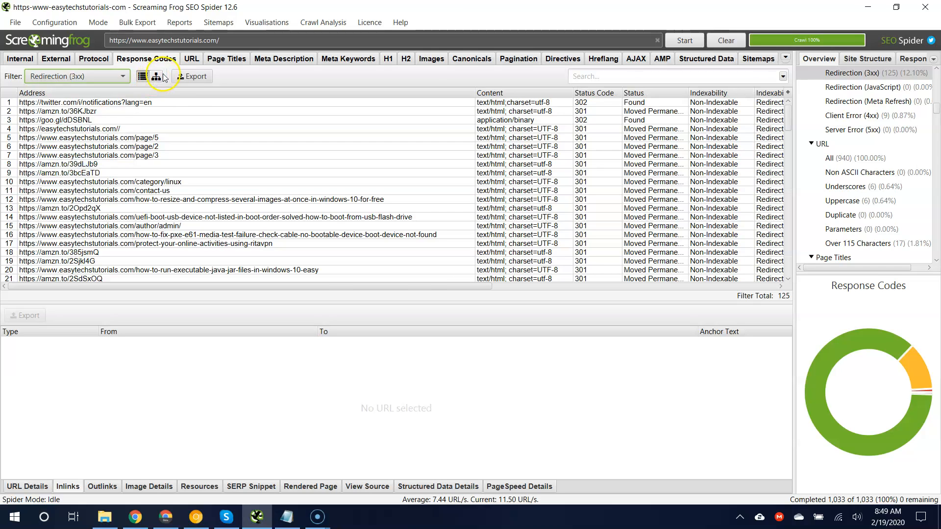
left_click(193, 76)
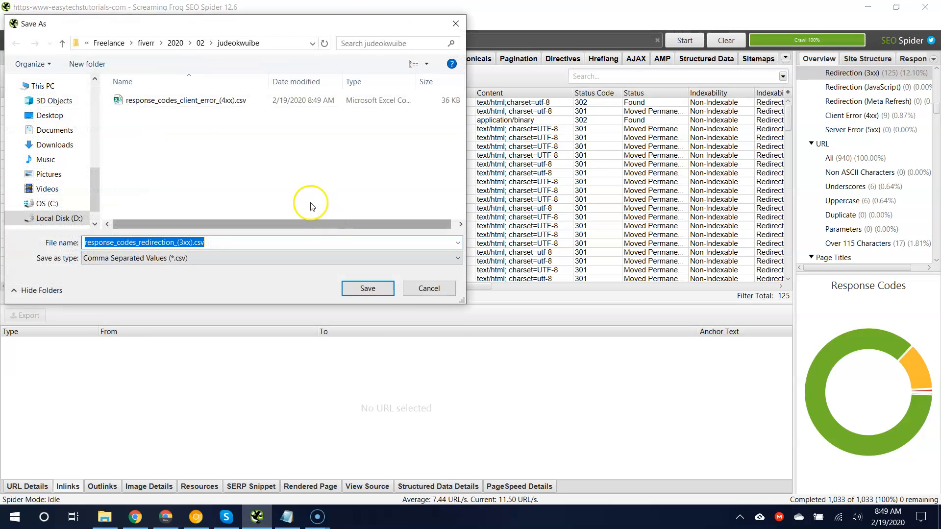
left_click(211, 101)
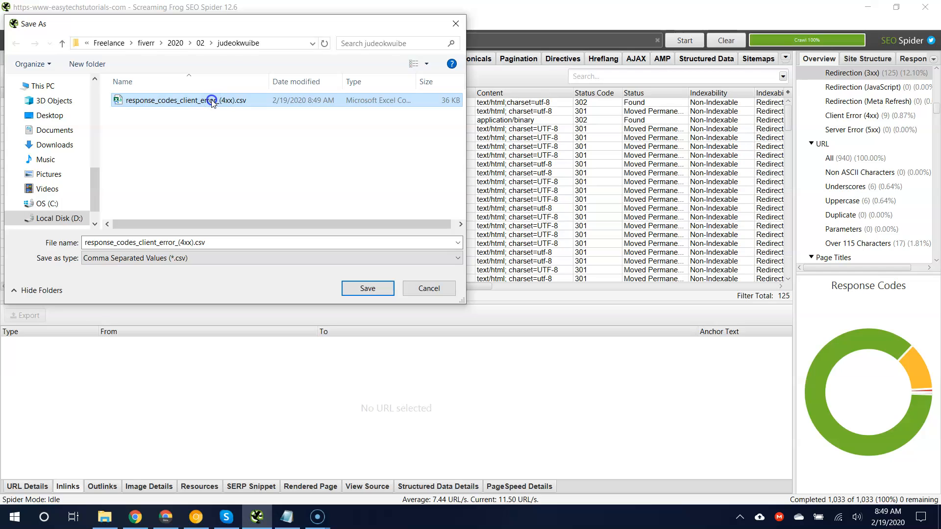
left_click(212, 102)
type("d")
key("Escape")
right_click(211, 100)
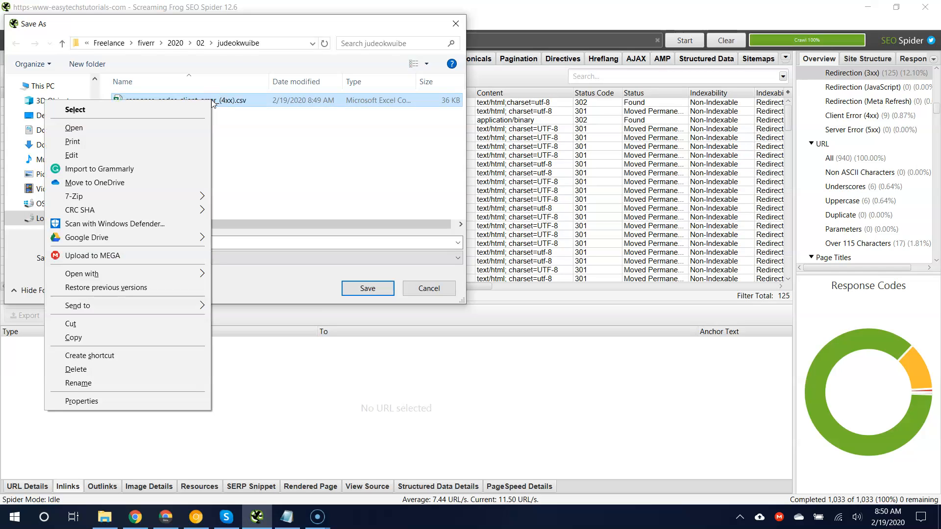
left_click(121, 369)
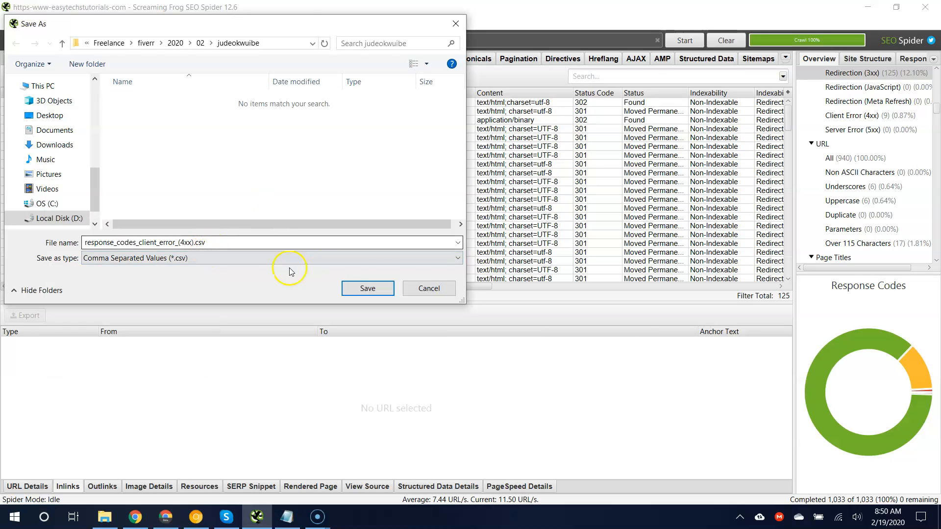
left_click(428, 288)
Sort the redirecting URLs by address and export them to the client's folder as response_codes_redirection_(3xx).csv
left_click(198, 76)
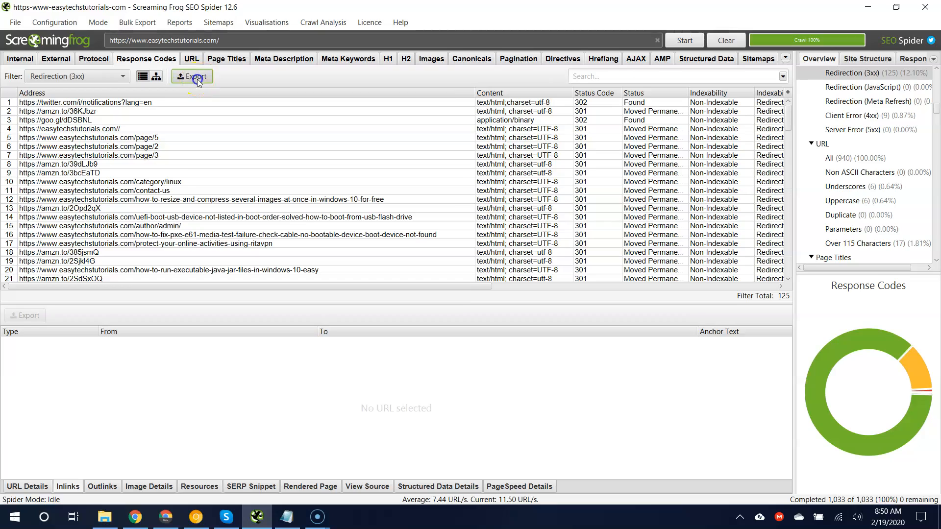
left_click(408, 286)
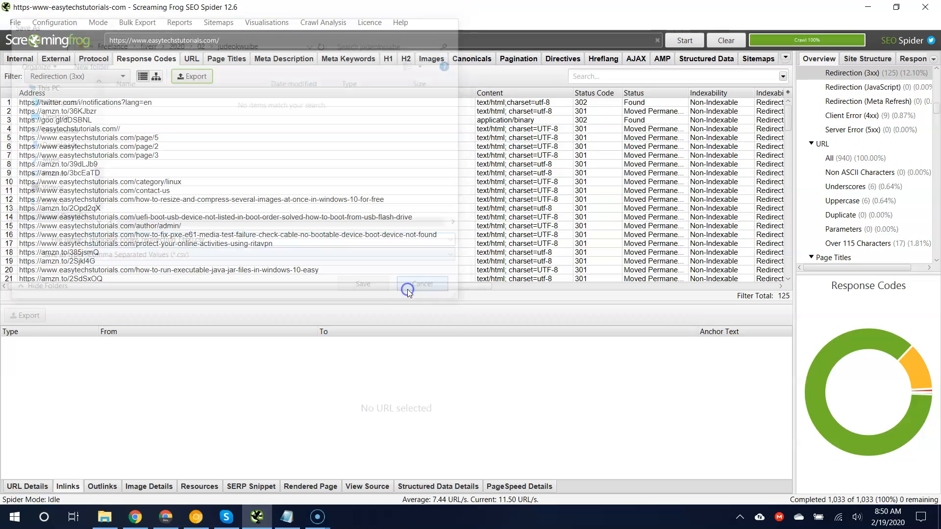
left_click(68, 92)
left_click(72, 102)
key("Page_Down")
key("Page_Down")
key("Page_Down")
key("Page_Down")
key("Page_Down")
key("Page_Down")
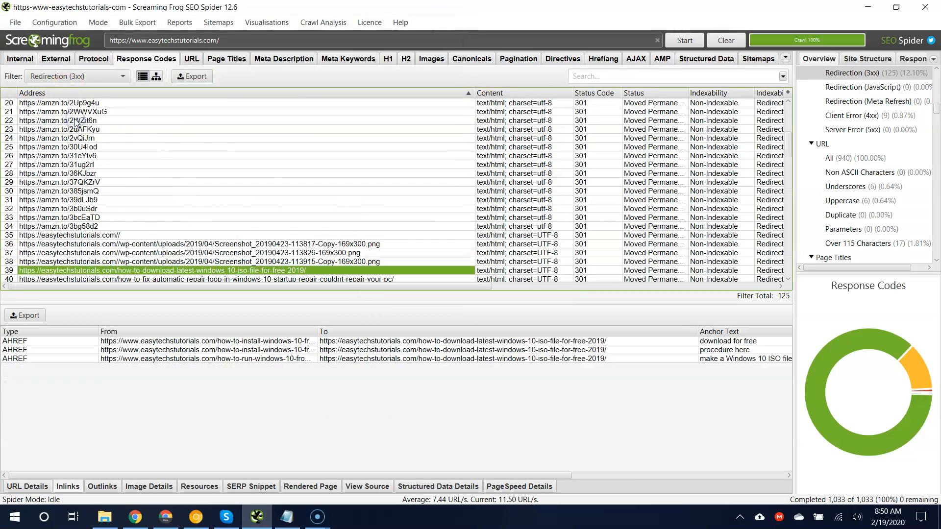
key("Page_Down")
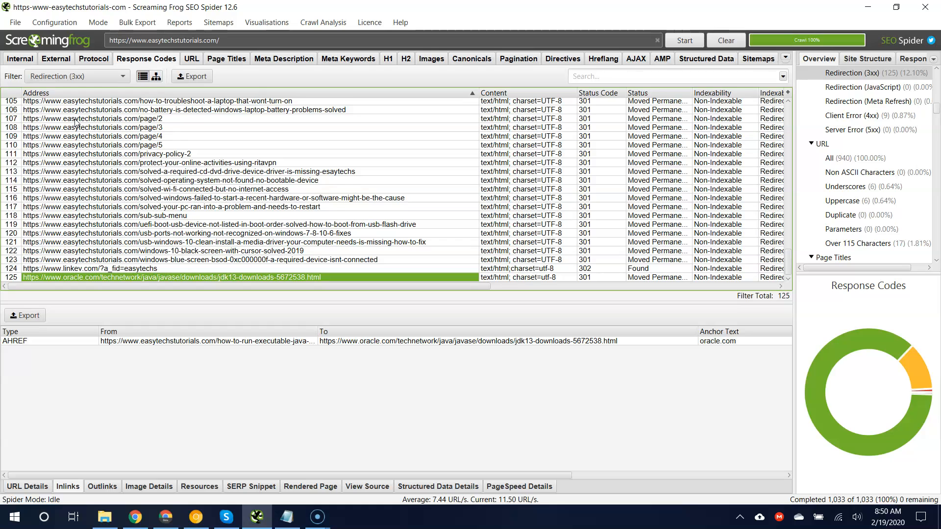
left_click(190, 76)
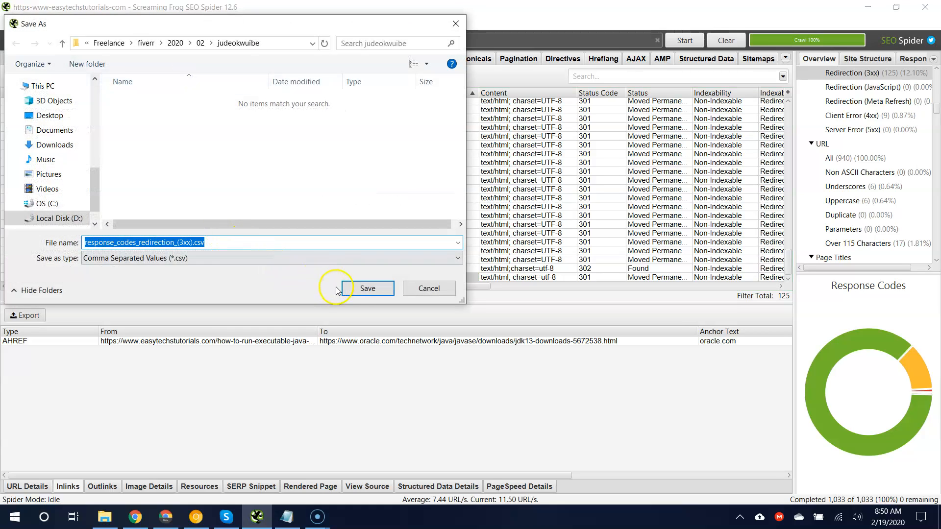
left_click(368, 288)
Filter the response codes to Client Error (4xx) and export them to the client's folder as response_codes_client_error_(4xx).csv
left_click(112, 78)
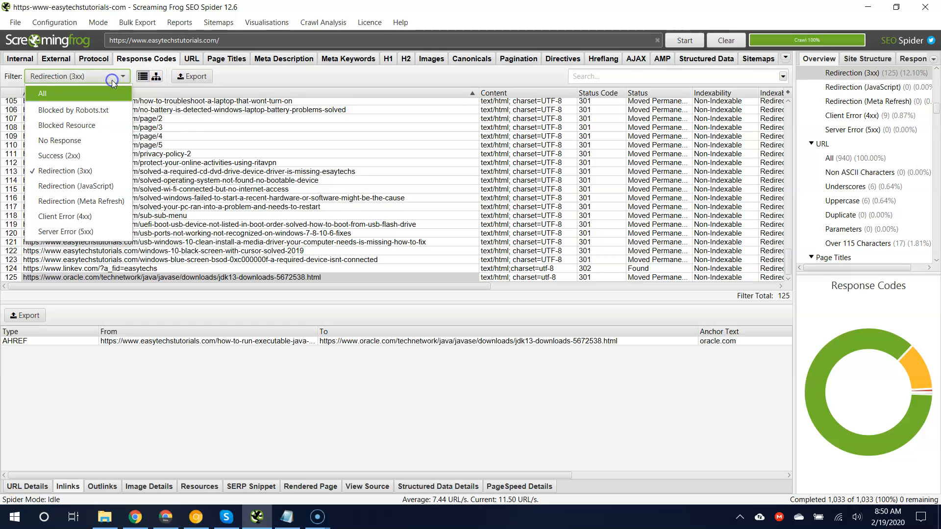
left_click(72, 216)
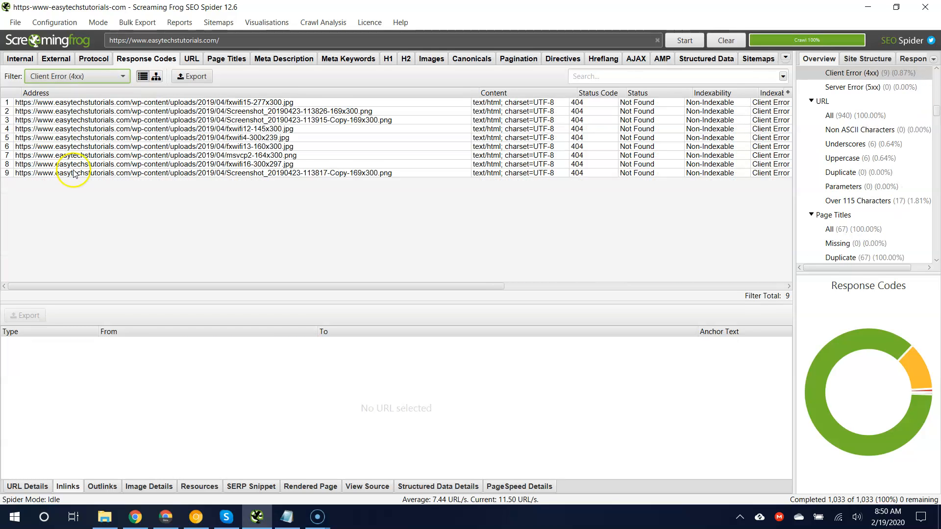
left_click(190, 77)
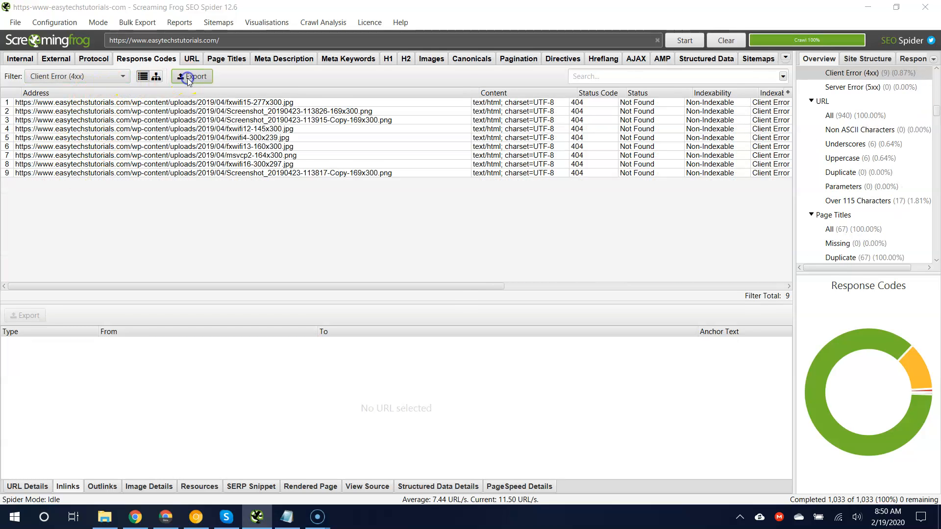
left_click(372, 290)
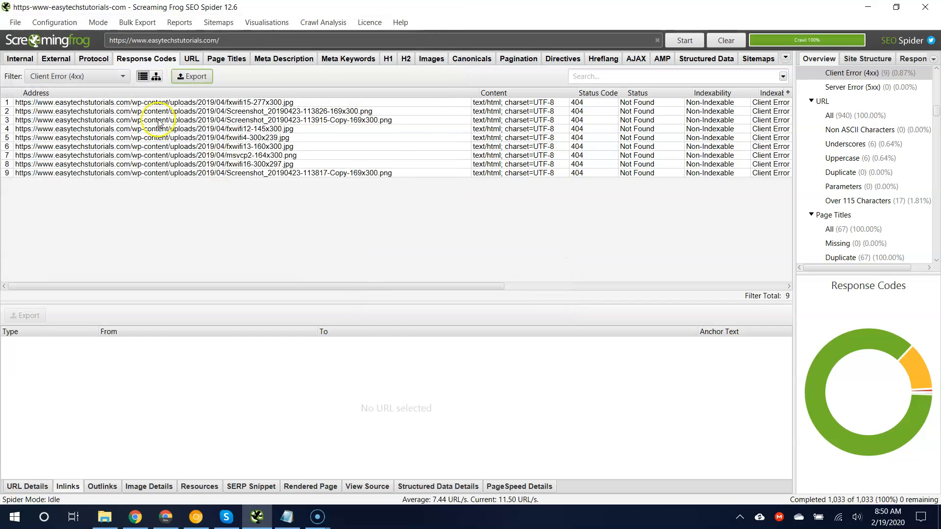
Check the response codes for URLs under the Server Error (5xx), Blocked Resource and No Response filters
left_click(78, 77)
left_click(61, 231)
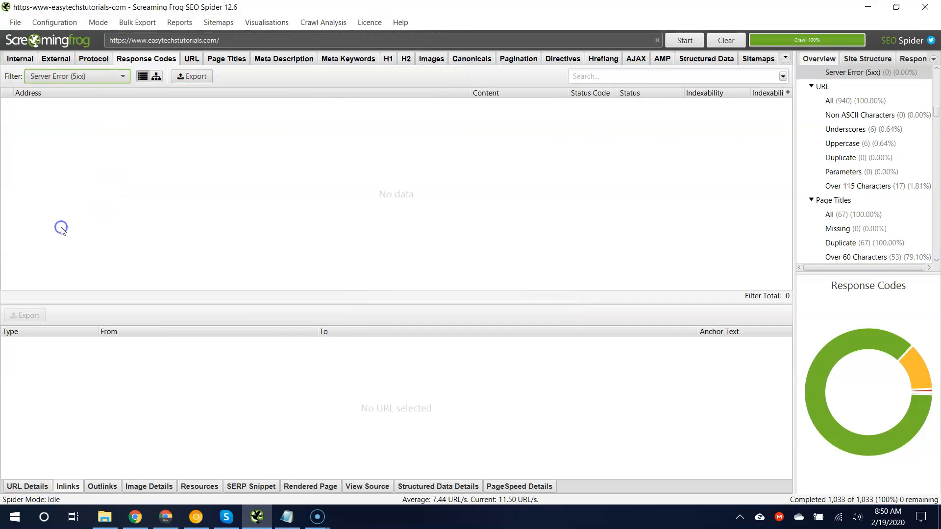
left_click(90, 76)
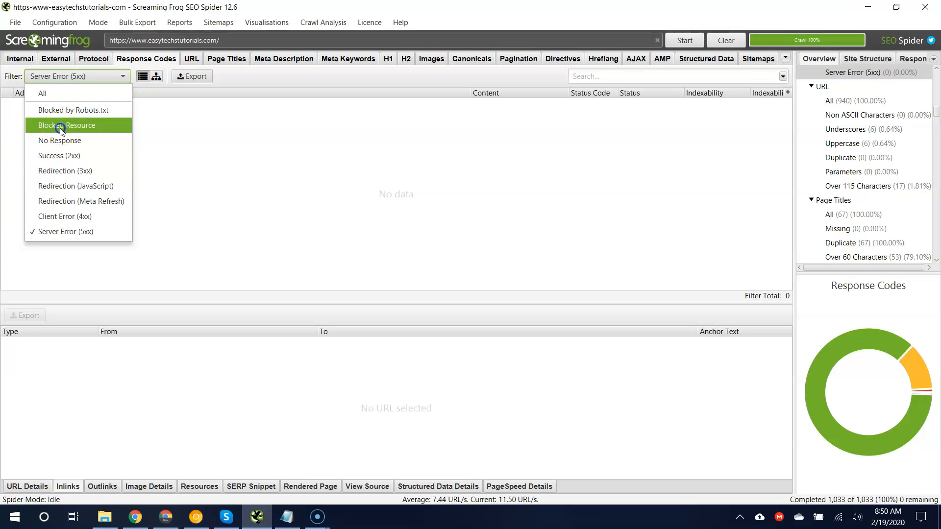
left_click(60, 126)
left_click(75, 77)
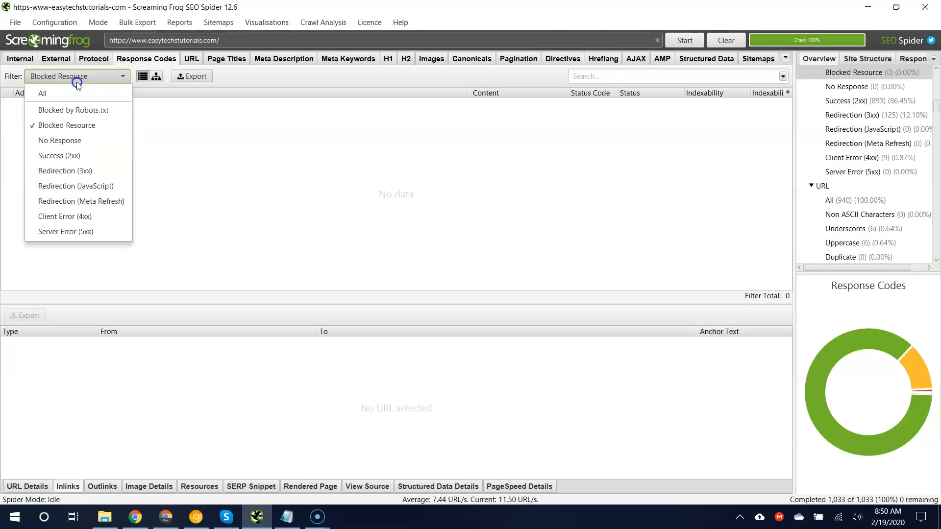
left_click(61, 141)
left_click(109, 77)
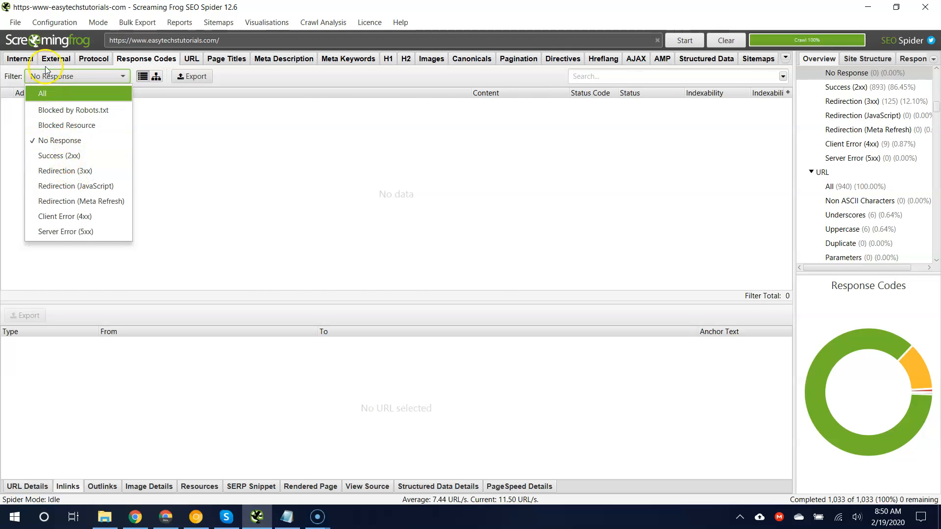
Export the complete list of internal URLs to the client's folder as internal_all.csv
left_click(20, 58)
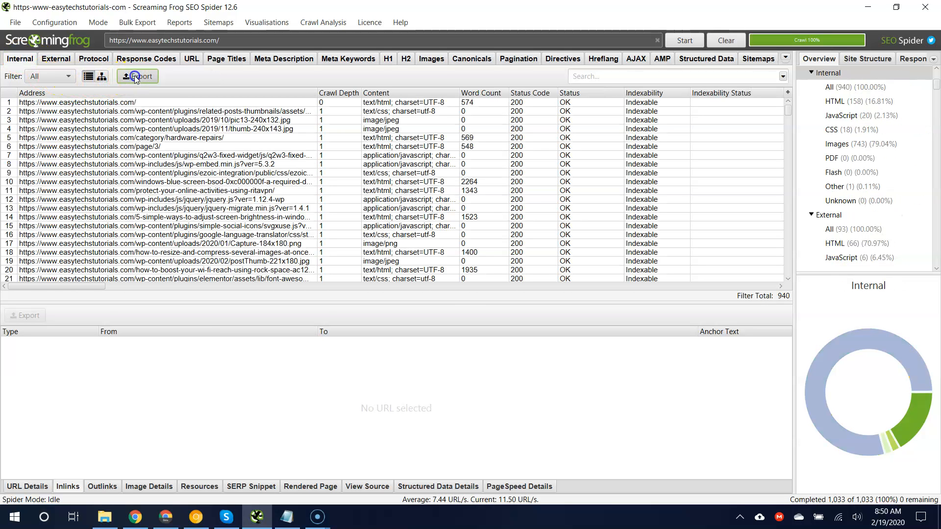
left_click(137, 78)
left_click(365, 287)
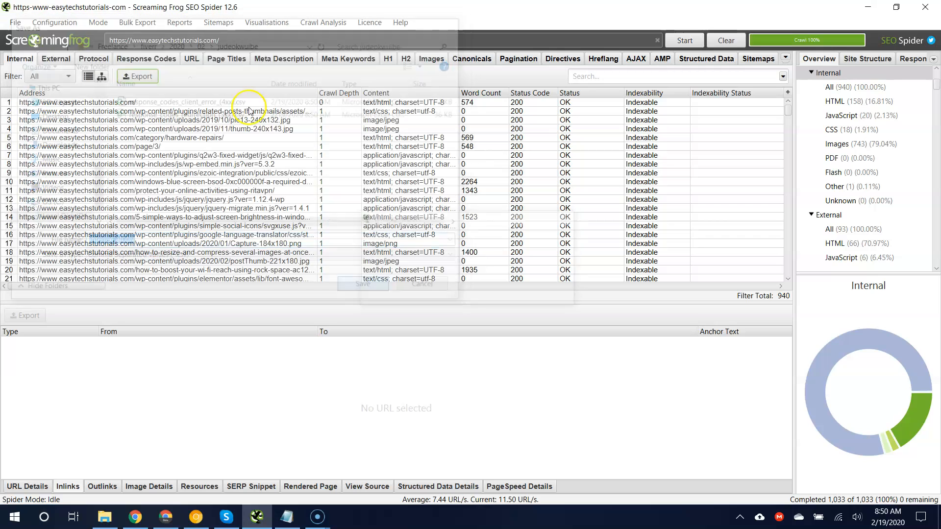
Show the crawled images and sort them by file size, largest first
left_click(431, 59)
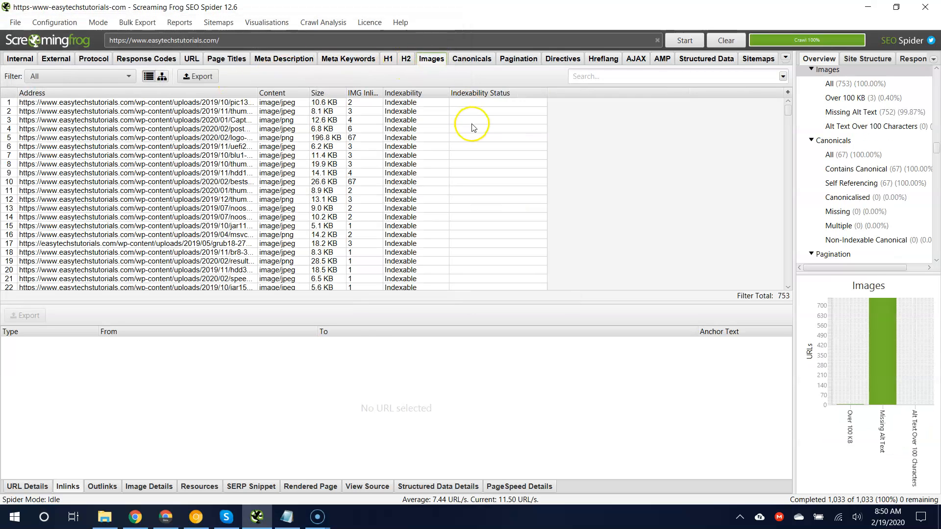
left_click(471, 127)
left_click(319, 93)
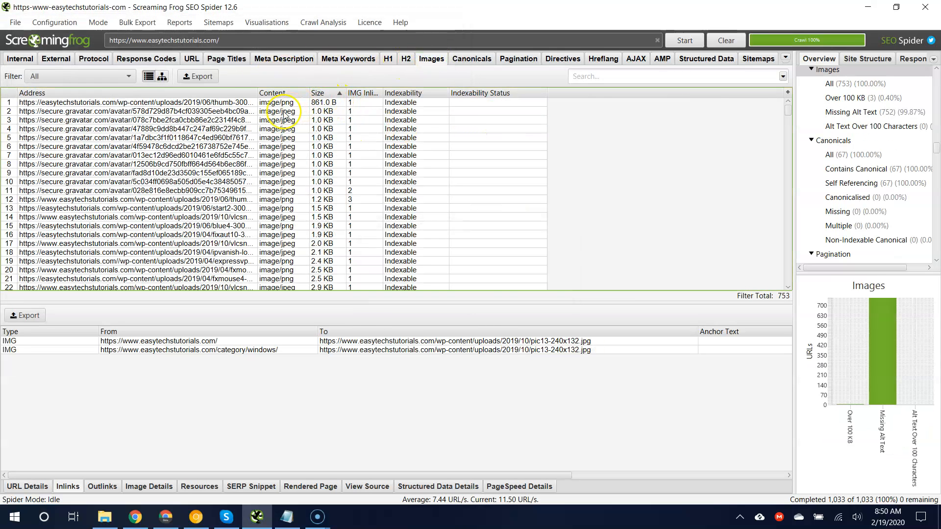
left_click(321, 94)
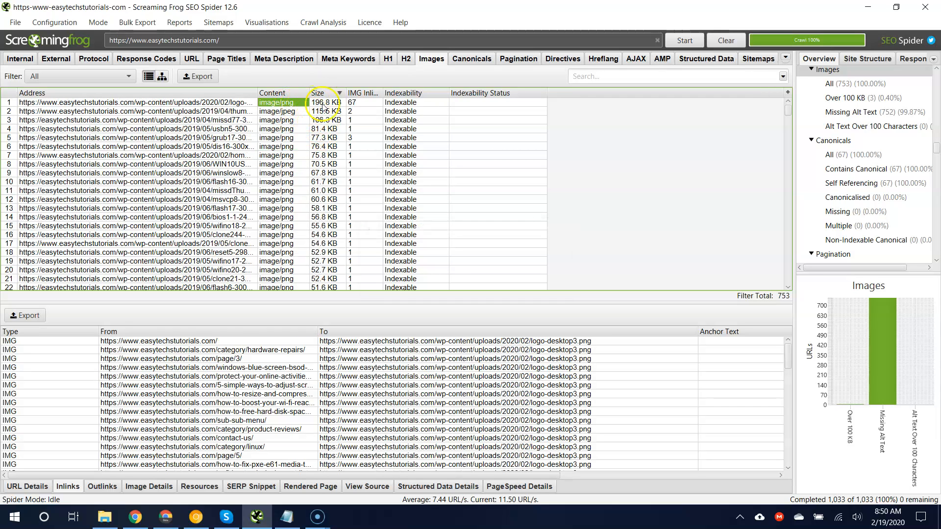
Look through the size-sorted image list to examine how large the site's images are
left_click(287, 150)
key("Page_Down")
key("Page_Down")
key("Page_Down")
key("Page_Down")
key("Page_Down")
key("Page_Down")
key("Page_Down")
key("Page_Down")
key("Page_Down")
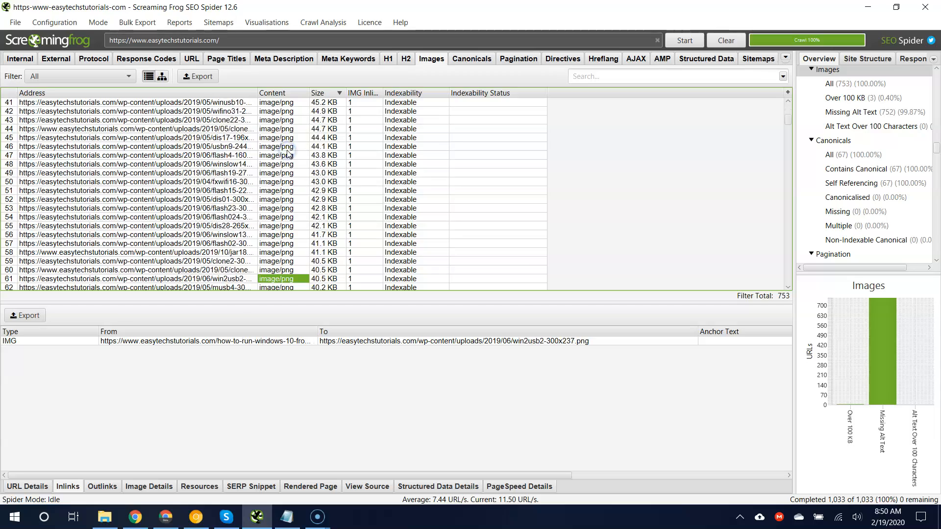
key("Page_Down")
key("Page_Down")
key("Page_Down")
key("Page_Down")
key("Page_Down")
key("Page_Down")
key("Page_Down")
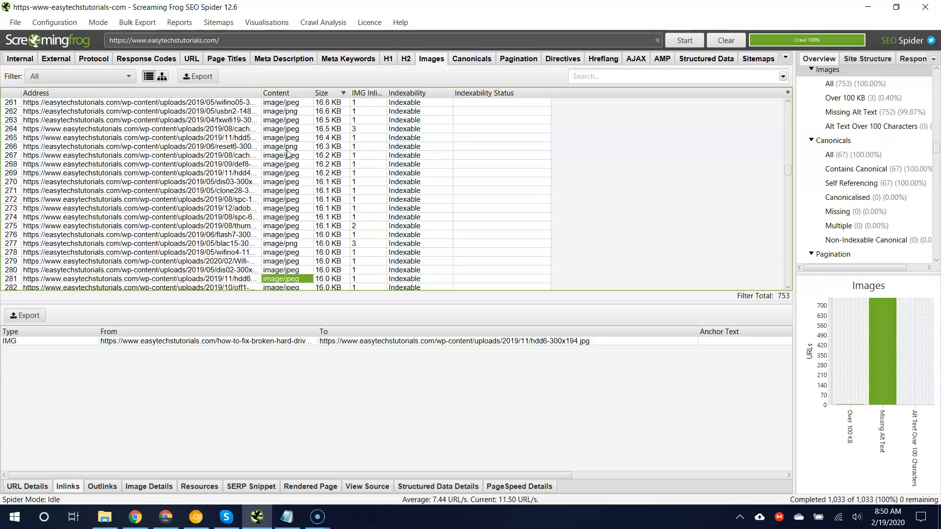
key("Page_Up")
key("Page_Up")
key("Page_Up")
key("Page_Up")
key("Page_Up")
key("Page_Up")
key("Page_Up")
key("Page_Up")
key("Page_Up")
key("Page_Up")
key("Page_Up")
key("Page_Up")
key("Page_Up")
key("Page_Up")
key("Page_Up")
key("Page_Up")
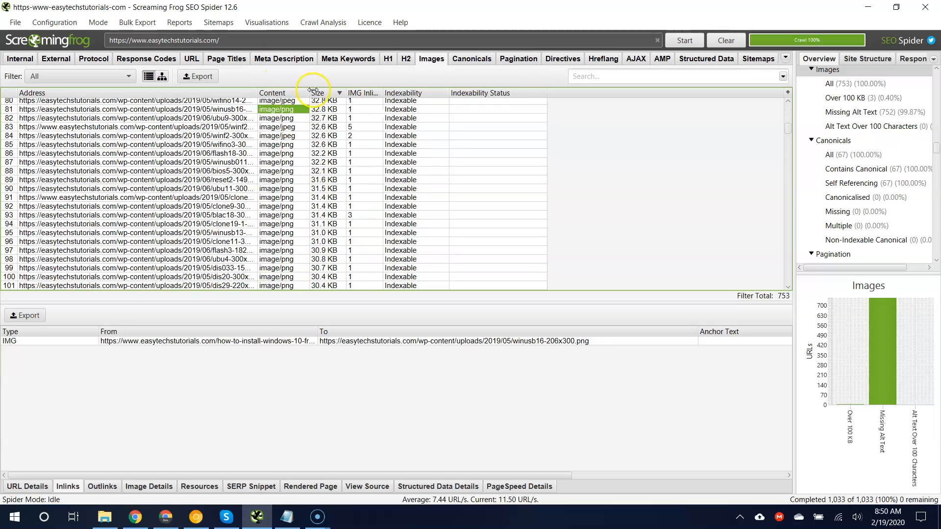
Export the size-sorted image list to the client's folder as images_all.csv
left_click(305, 102)
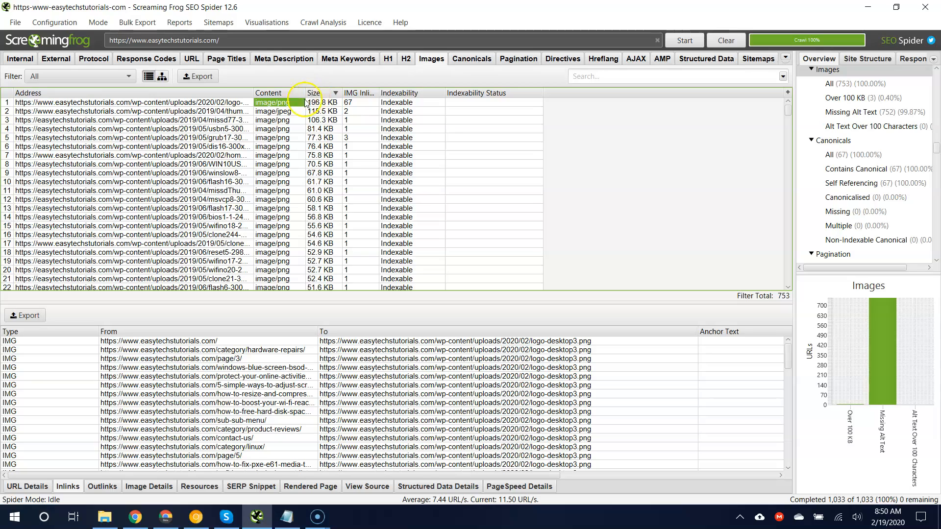
left_click(195, 77)
left_click(368, 287)
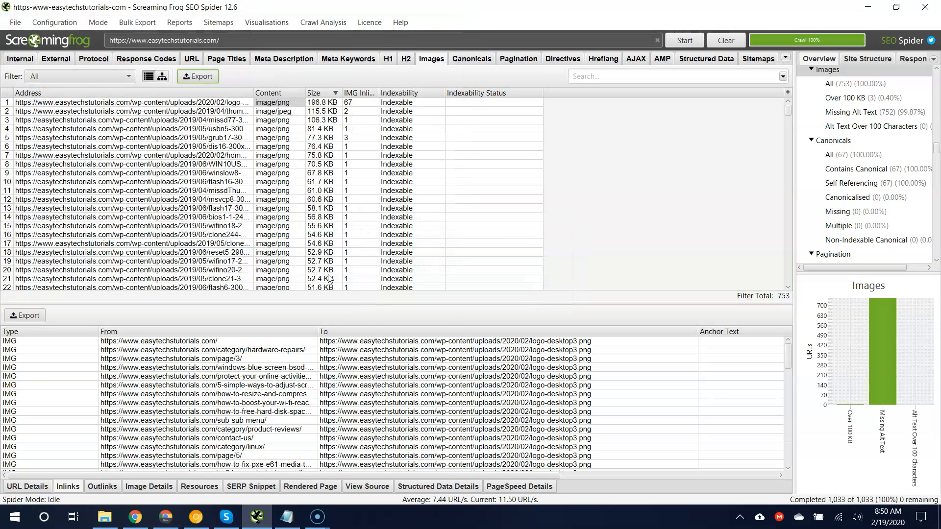
Switch to the SEO ranking drop.txt notes in Notepad and review the points on the missing sitemap and broken links
left_click(286, 517)
left_click(543, 313)
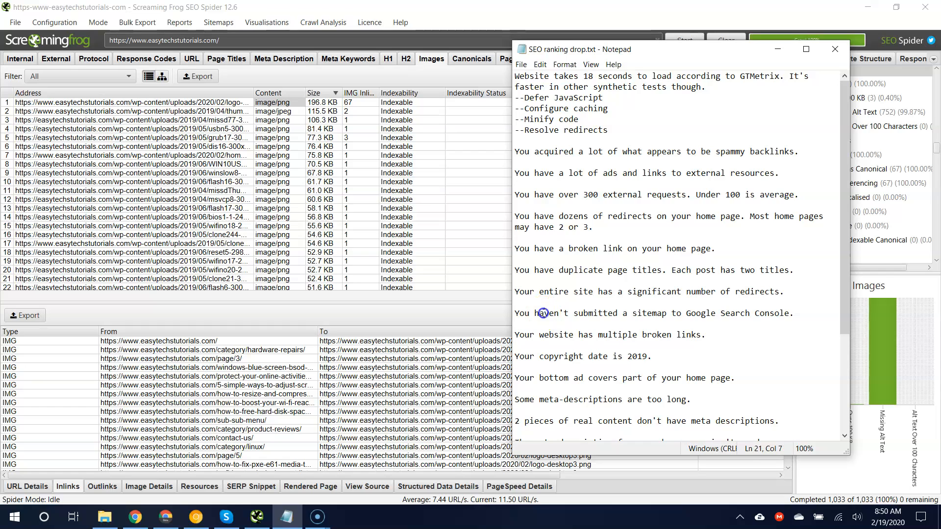
left_click_drag(514, 313, 714, 313)
left_click(660, 309)
left_click(631, 326)
left_click_drag(579, 333, 681, 334)
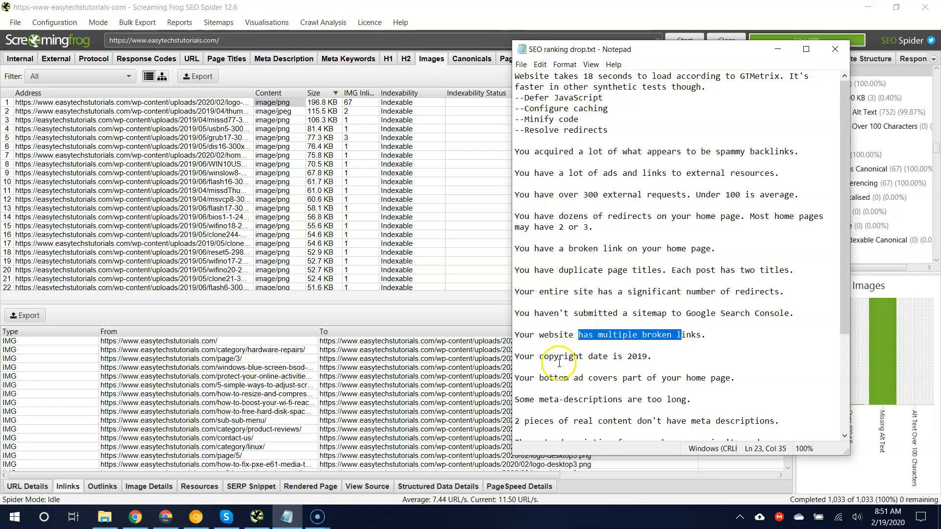
Append "<-- Very minor" to the note about the 2019 copyright date
left_click(642, 357)
left_click(656, 357)
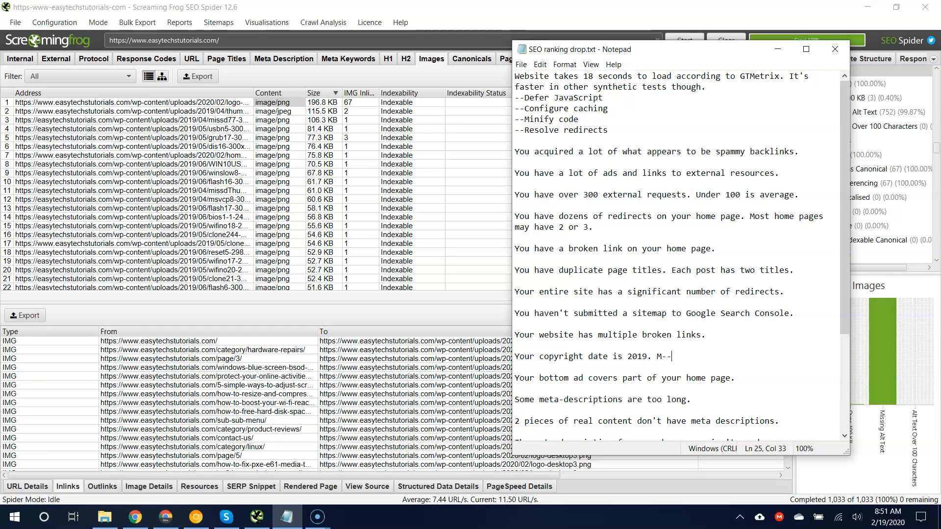
type("<-- Very minor")
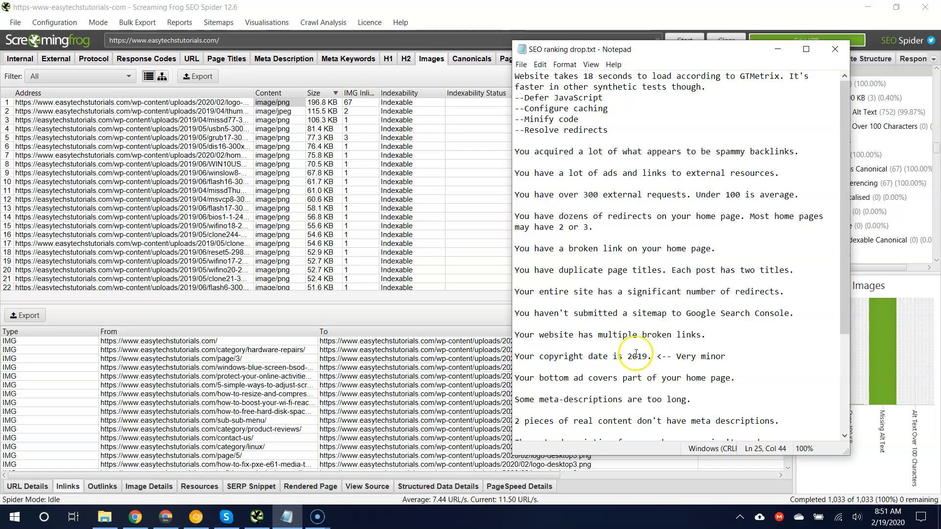
Review the bottom ad and meta-description notes, then in Screaming Frog sort the meta descriptions by length, longest first
left_click_drag(618, 378, 722, 377)
left_click(535, 401)
left_click(276, 60)
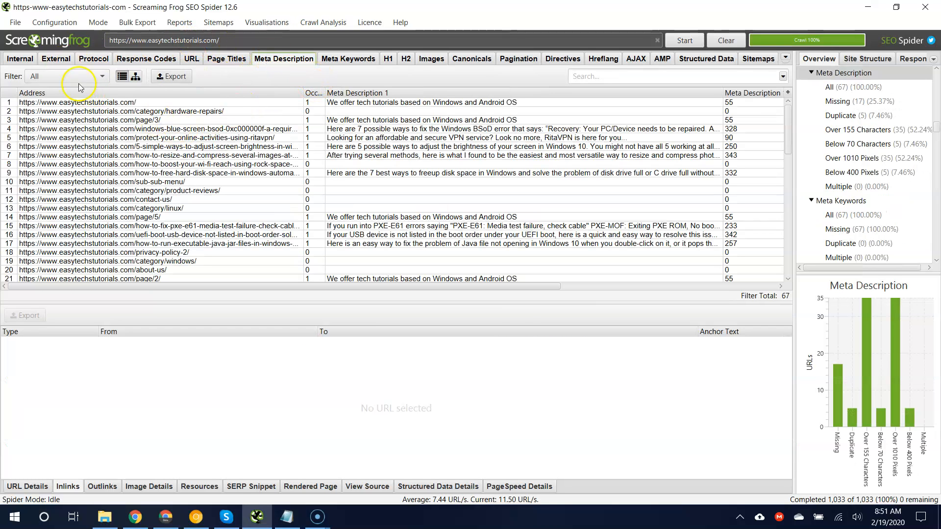
left_click(375, 93)
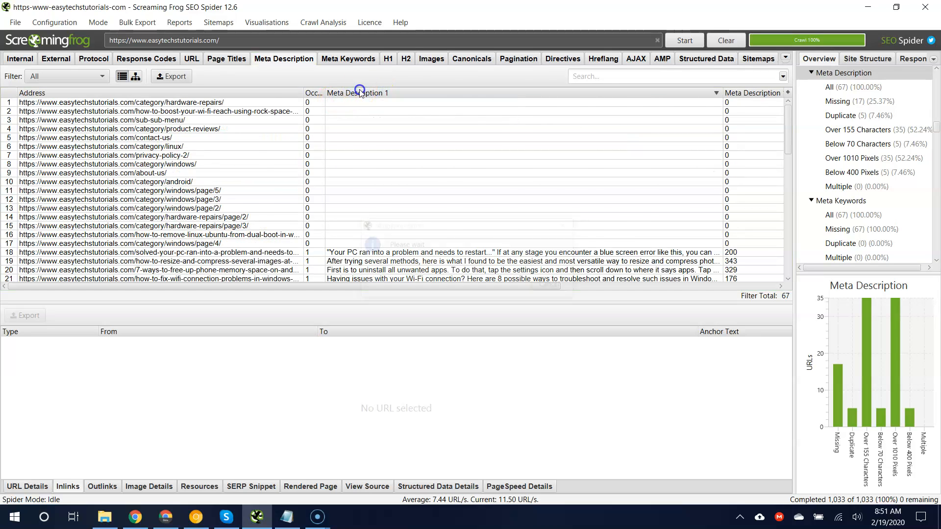
left_click(361, 92)
left_click_drag(302, 92, 234, 93)
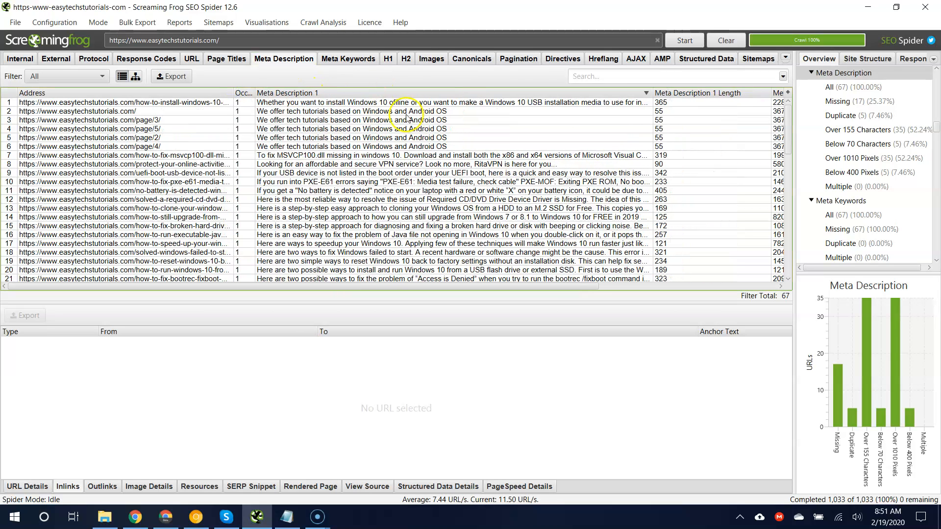
left_click(670, 98)
left_click(674, 96)
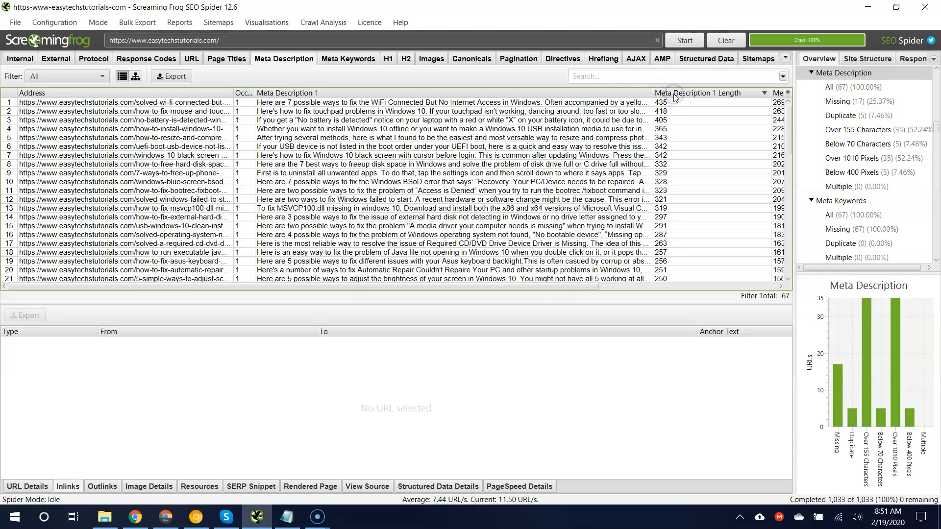
Look through the meta descriptions by length and export them to the client's folder as meta_description_all.csv
left_click(674, 183)
key("Page_Down")
key("Page_Down")
key("Page_Down")
key("Page_Up")
key("Page_Up")
key("Page_Up")
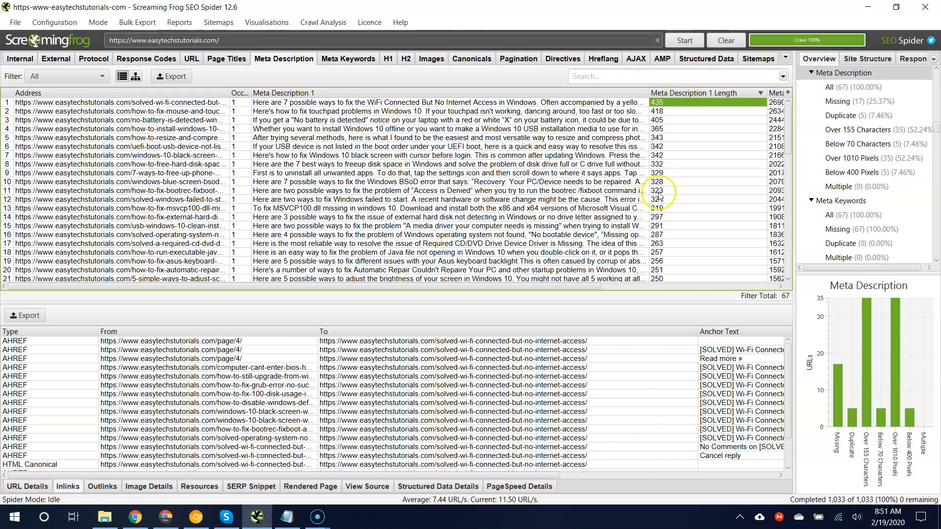
left_click(658, 191)
left_click(152, 77)
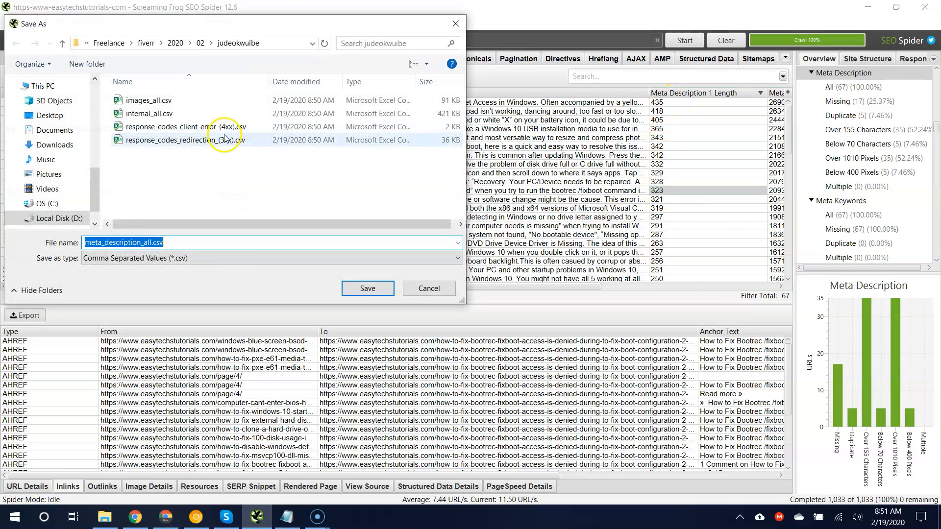
left_click(365, 290)
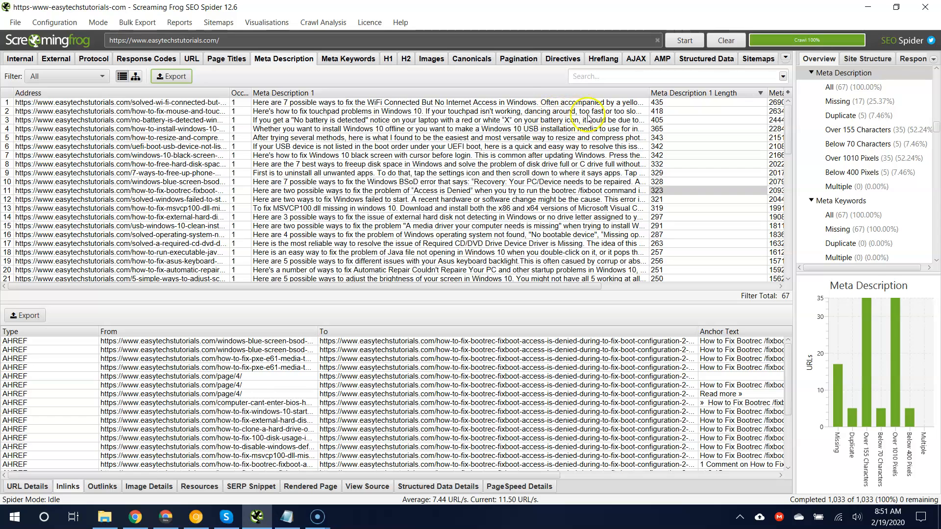
Return to the SEO ranking drop.txt notes in Notepad and read on past the points about meta descriptions
left_click(486, 138)
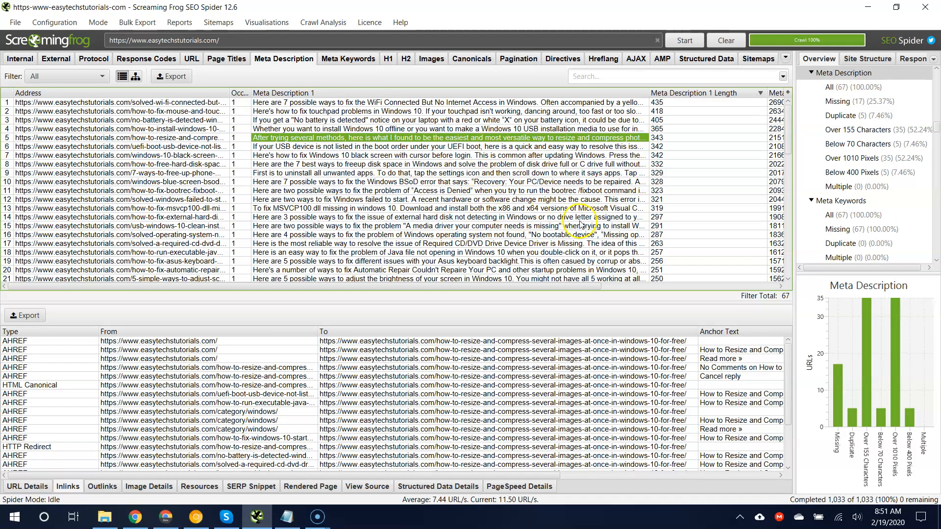
left_click(286, 517)
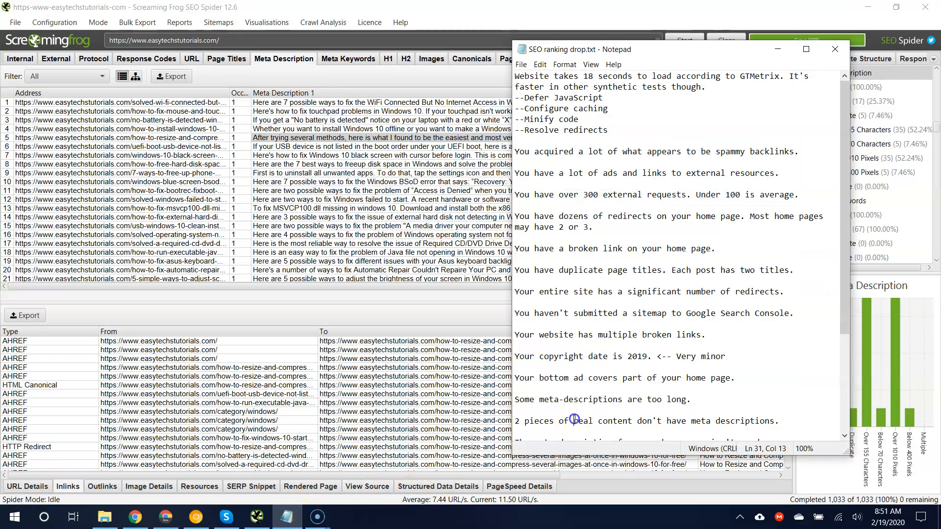
key("Down")
key("Down")
key("Down")
key("Down")
key("Down")
key("Down")
key("Down")
In Screaming Frog, filter the meta descriptions to Missing and examine which pages lack one
left_click(178, 146)
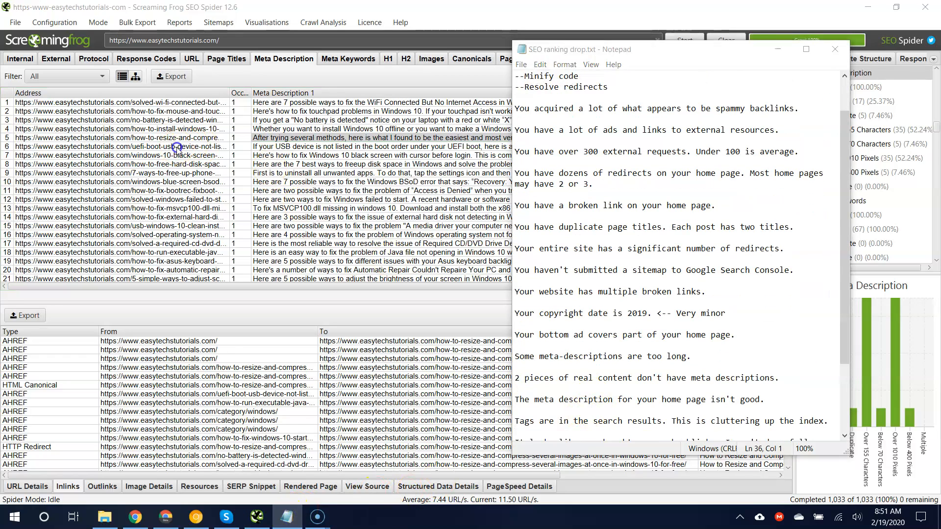
left_click(74, 77)
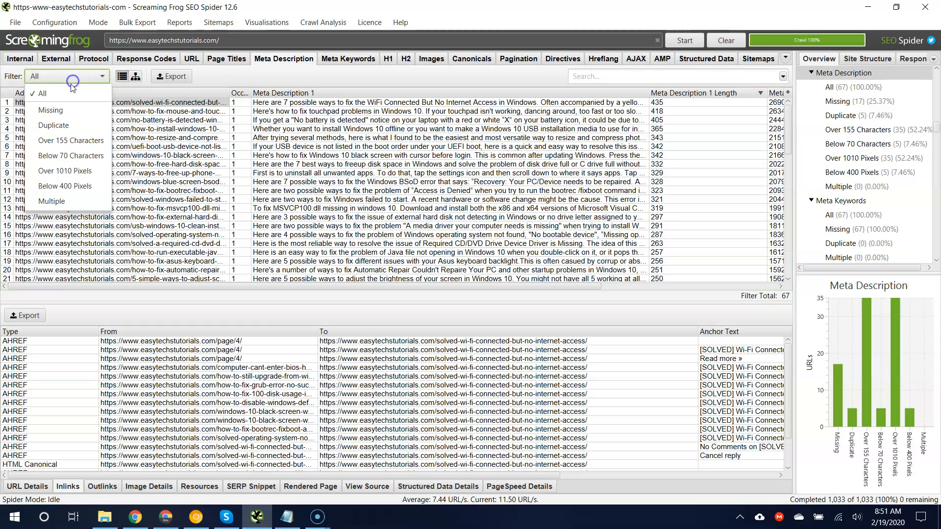
left_click(66, 113)
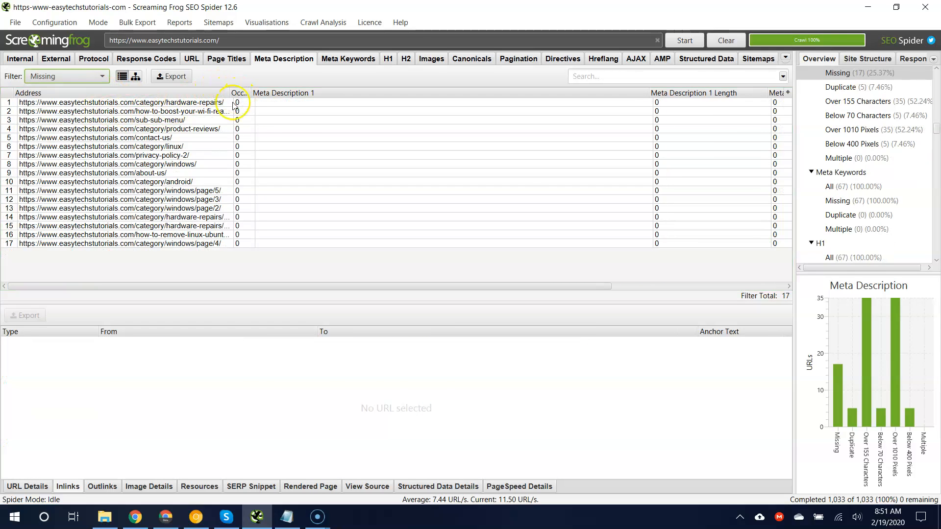
left_click(169, 120)
left_click(165, 129)
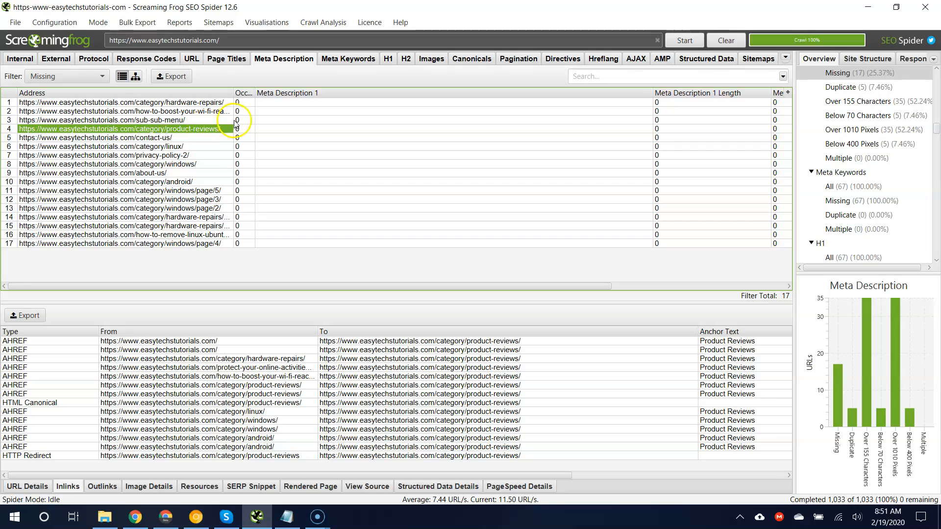
Widen the Address column and check which real content and utility pages have no meta description
left_click(283, 128)
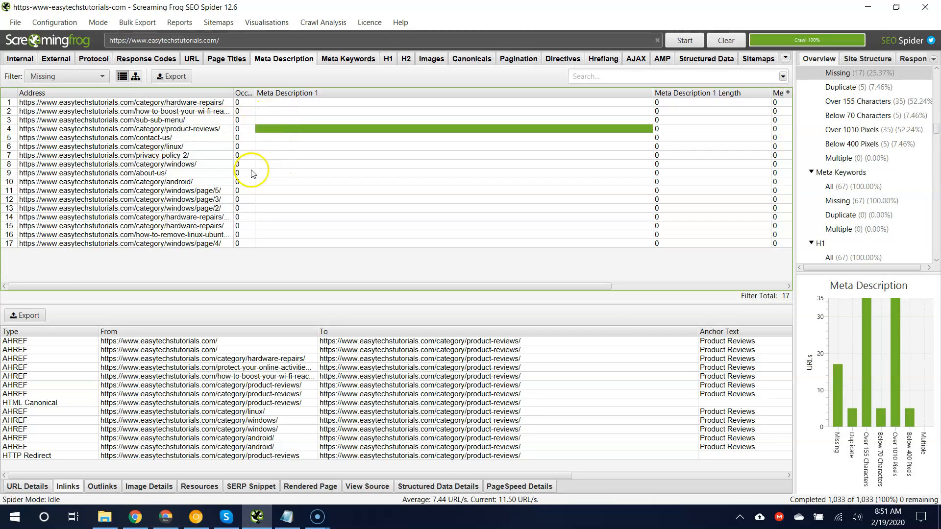
left_click_drag(245, 92, 452, 91)
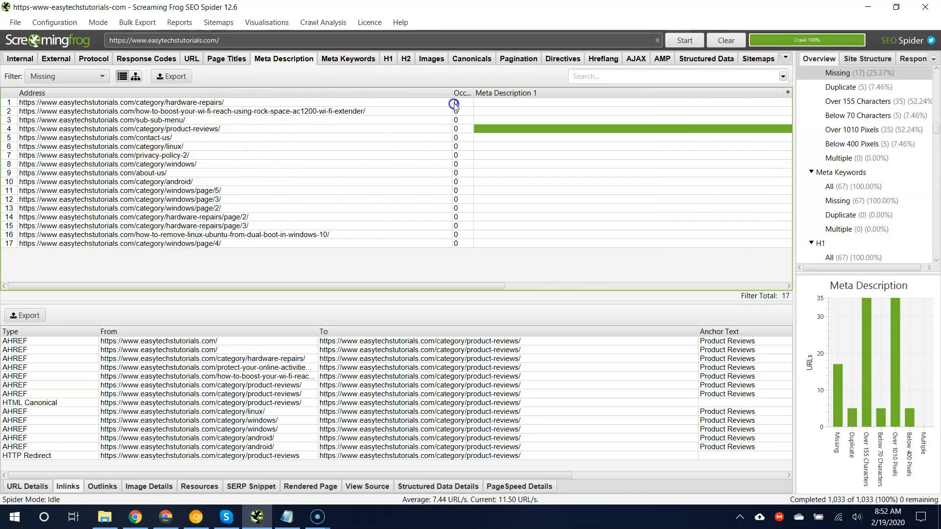
left_click(454, 102)
left_click(209, 103)
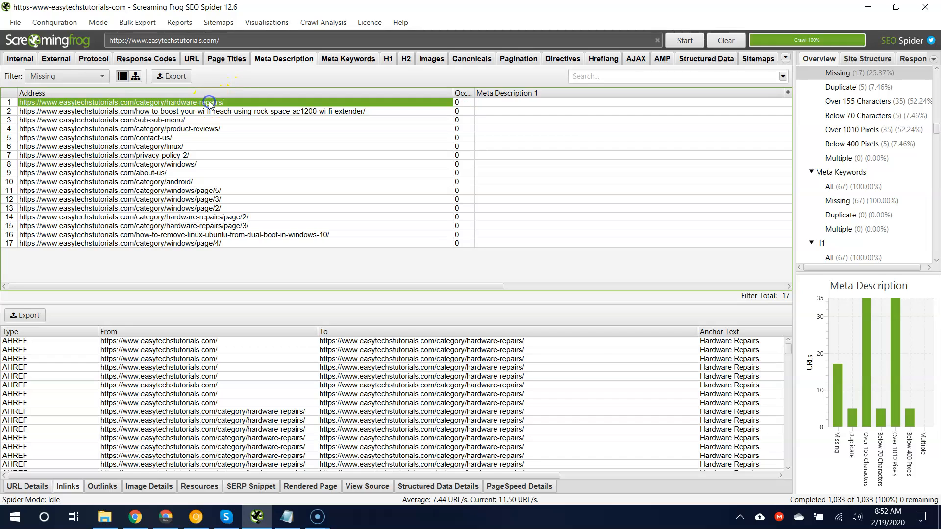
left_click(184, 113)
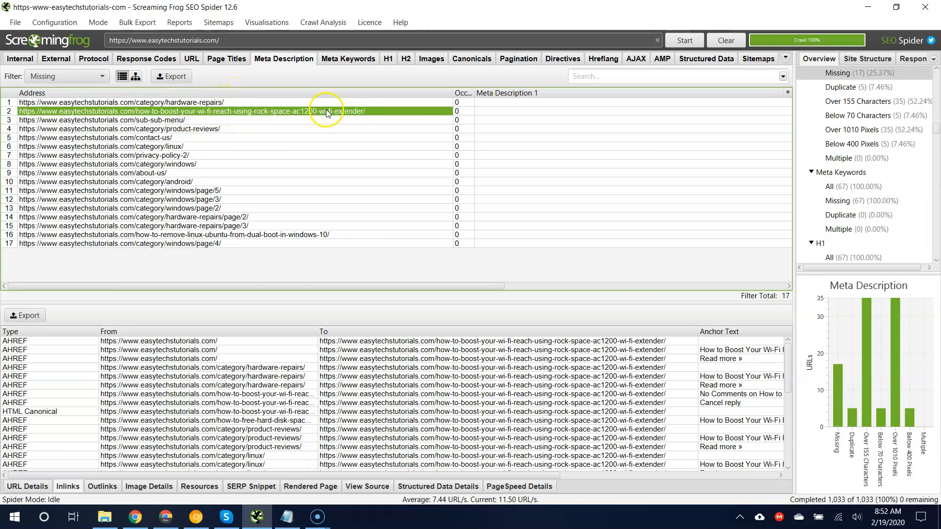
left_click(524, 111)
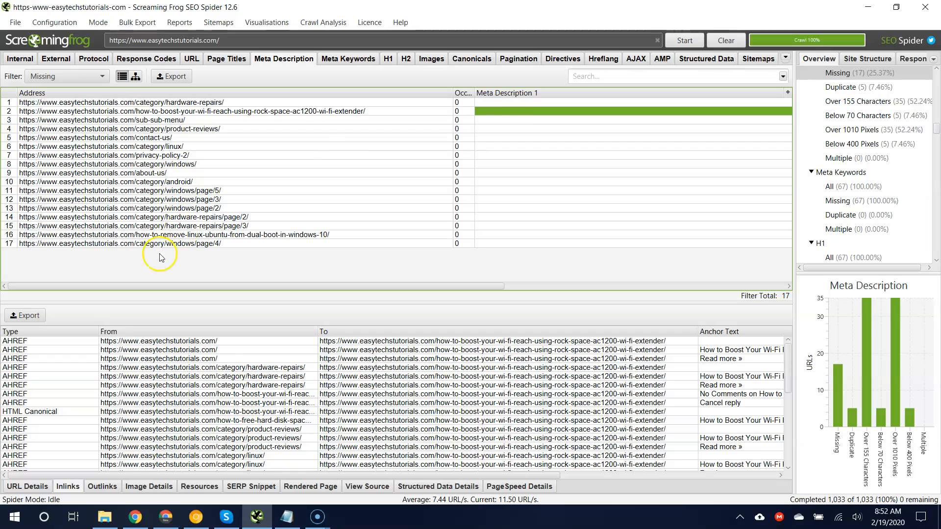
left_click(137, 235)
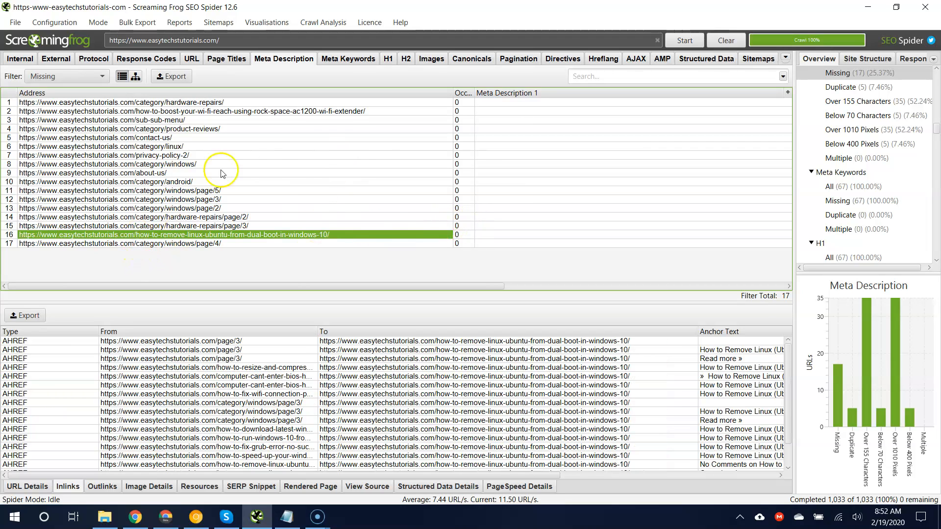
left_click(140, 173)
left_click(143, 138)
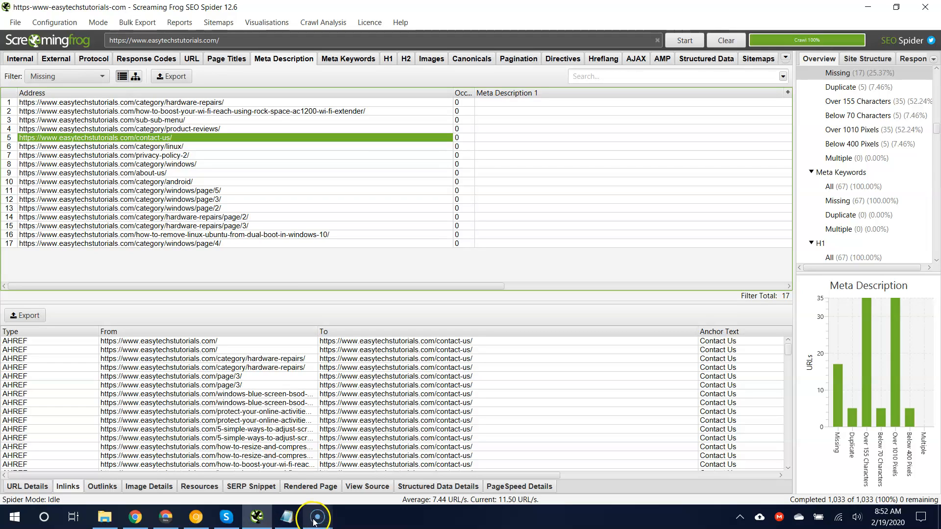
Return to the SEO ranking drop.txt notes in Notepad and read to the end, including the note on tags in search results
left_click(284, 521)
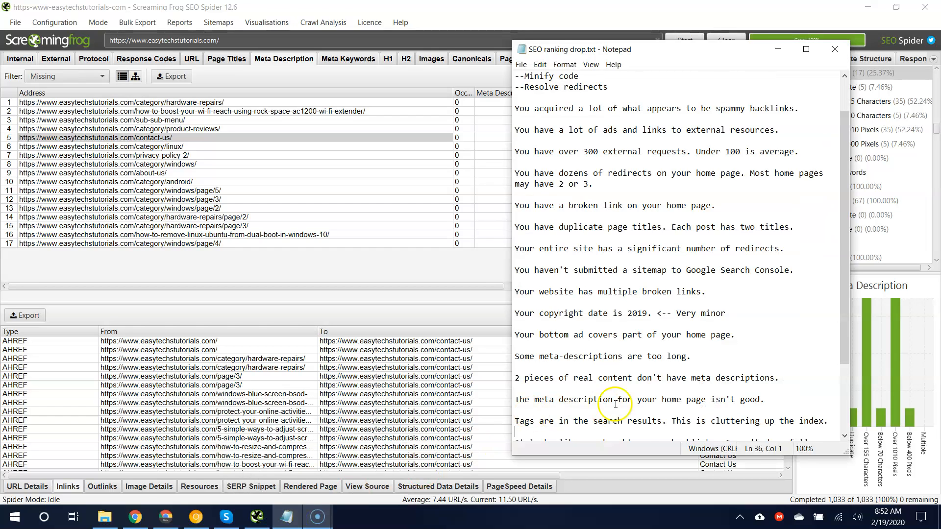
key("Down")
key("Down")
key("Down")
key("Down")
key("Down")
key("Down")
key("Down")
key("Down")
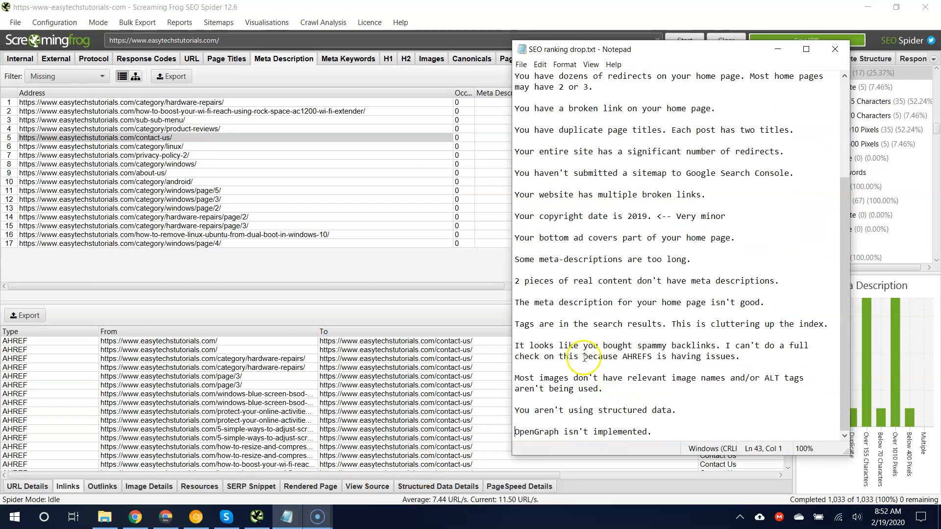
left_click_drag(549, 324, 691, 324)
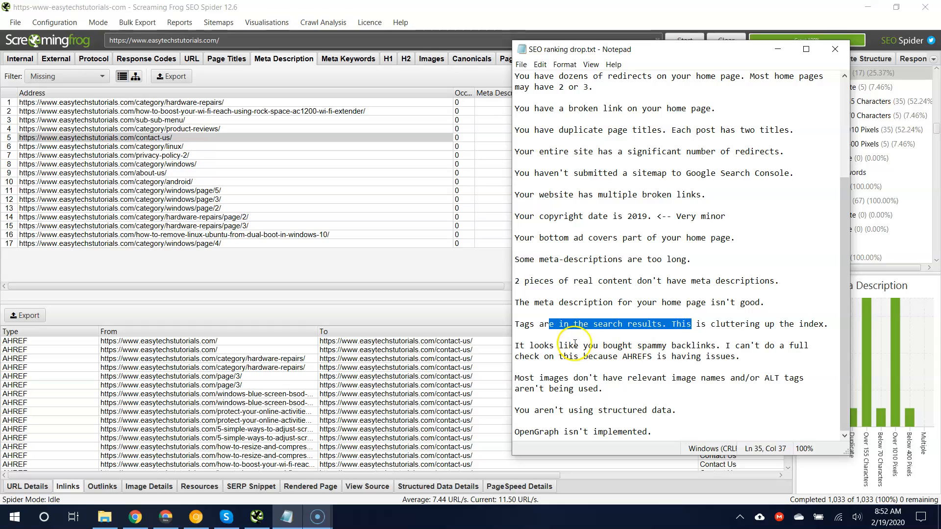
Delete the "It looks like you bought spammy backlinks" paragraph and the blank line it leaves from the notes
left_click_drag(599, 345, 752, 353)
left_click_drag(514, 345, 740, 357)
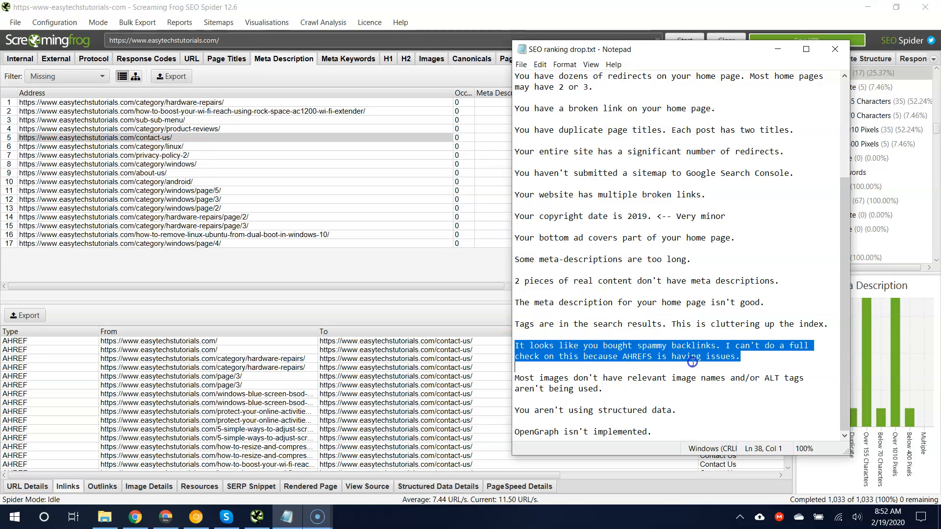
key("Delete")
key("BackSpace")
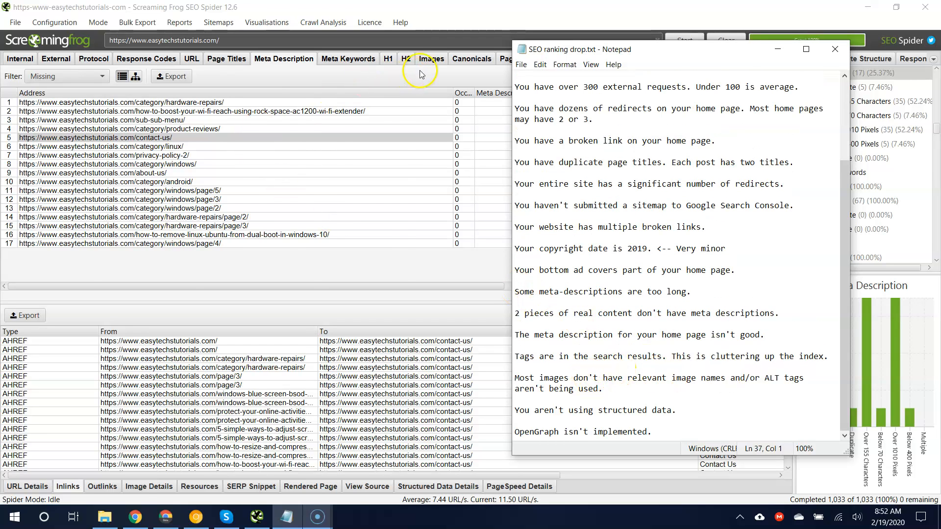
In Screaming Frog, list the site's images with full addresses, then open missdThumb-300x169.png in the browser and inspect it
left_click(427, 60)
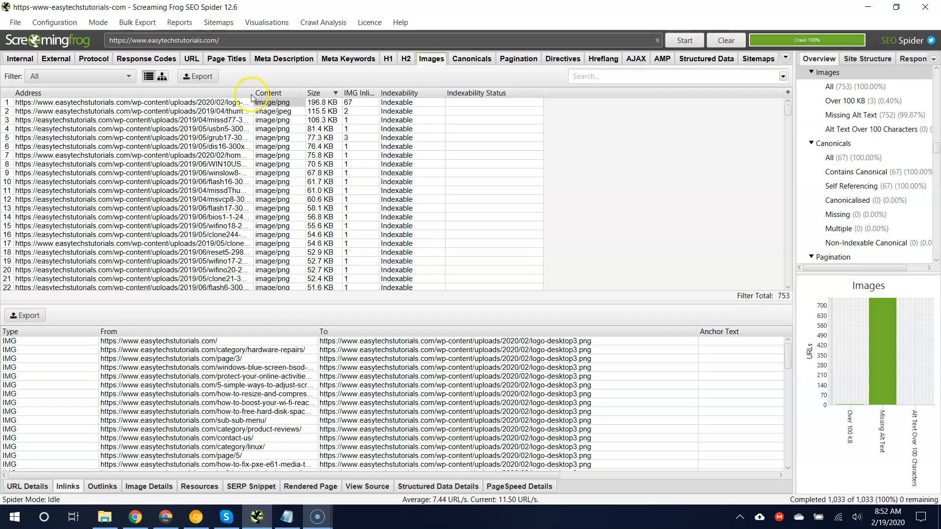
left_click_drag(253, 97, 500, 93)
left_click(220, 191)
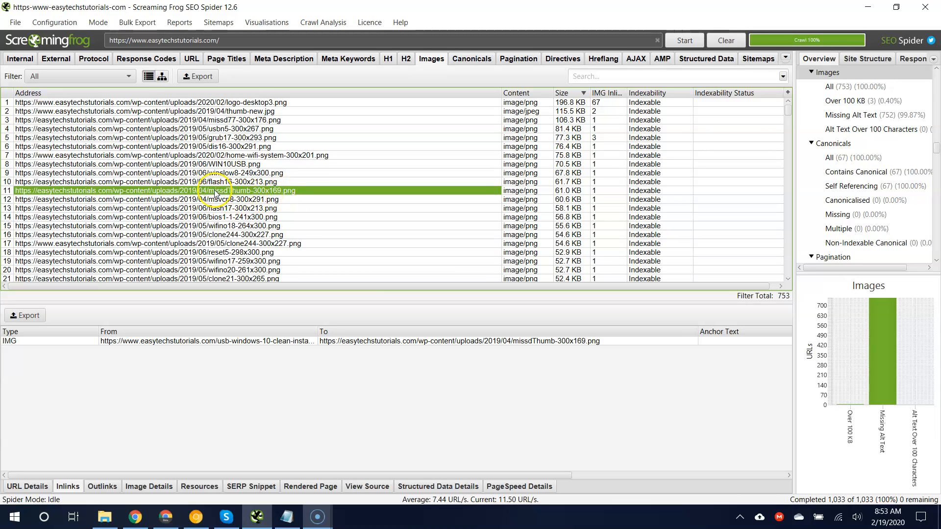
right_click(233, 192)
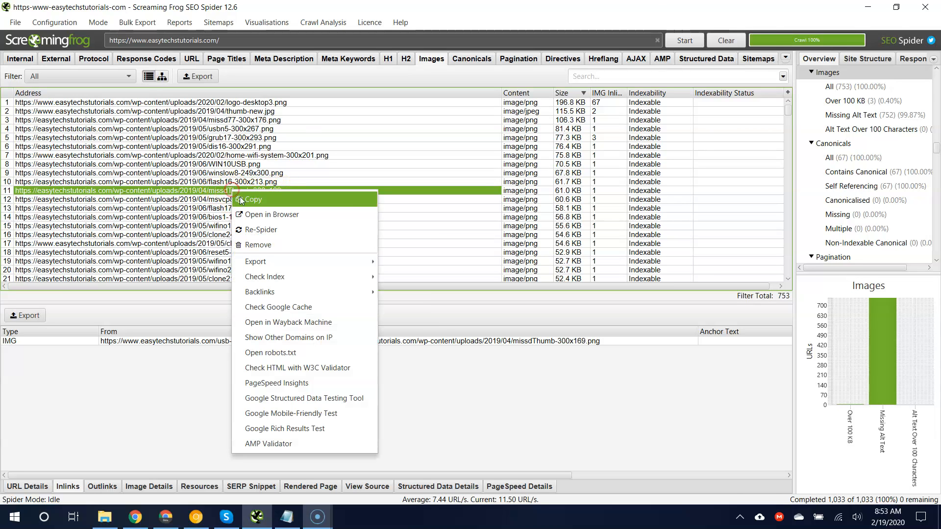
left_click(265, 212)
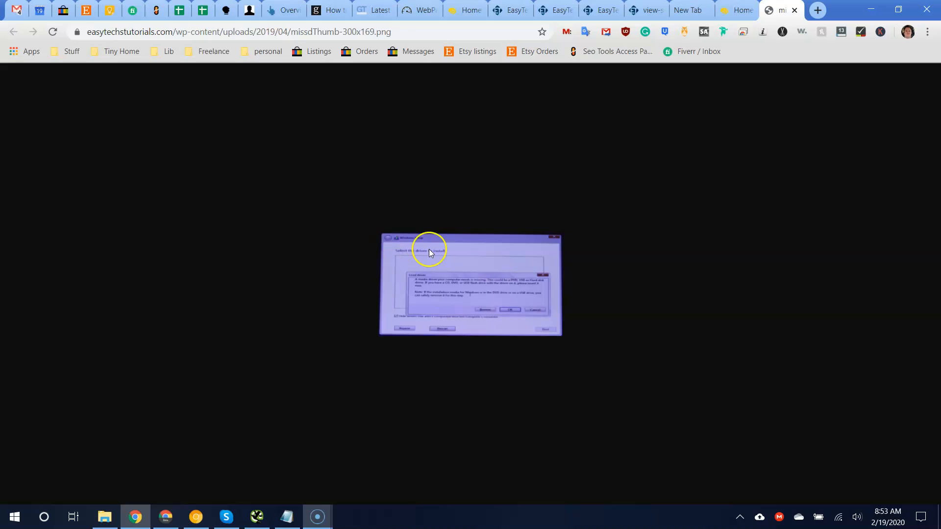
scroll(430, 250, "up", 5)
scroll(430, 250, "down", 5)
scroll(429, 249, "up", 5)
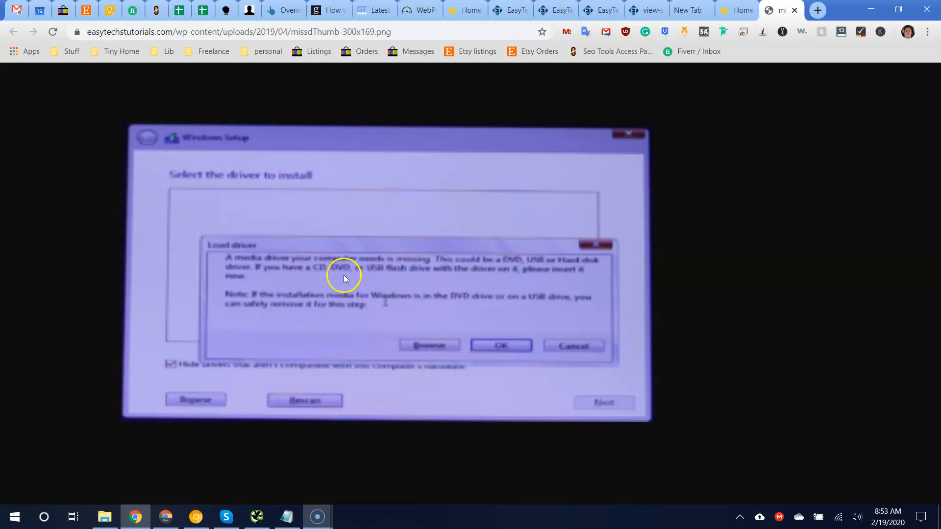
Search Google Images for "back of the dollar bill" in a new tab and open the interestinganswers.com result's page
left_click(821, 6)
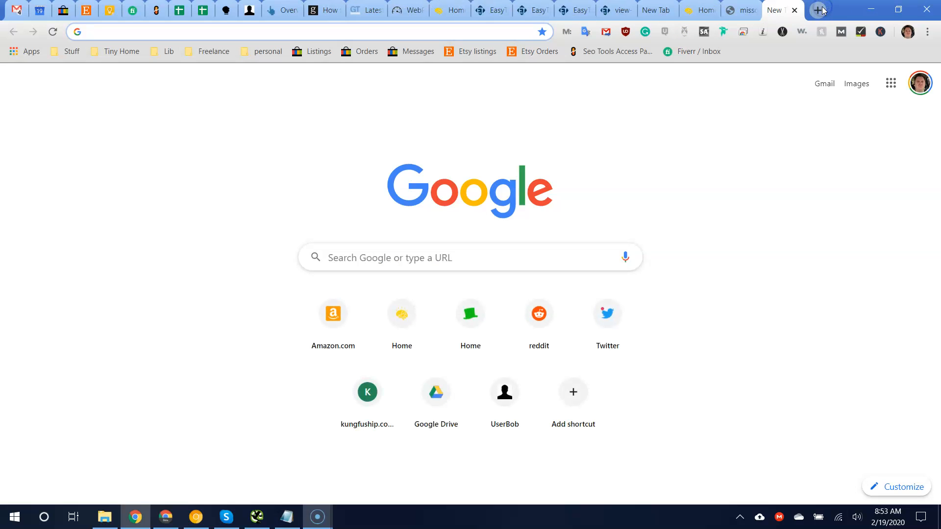
type("back of the")
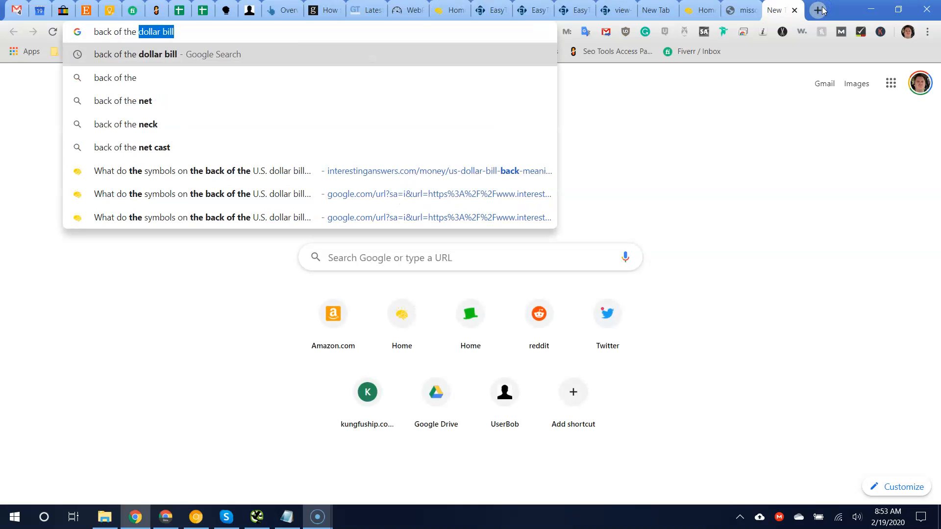
key("Return")
left_click(173, 143)
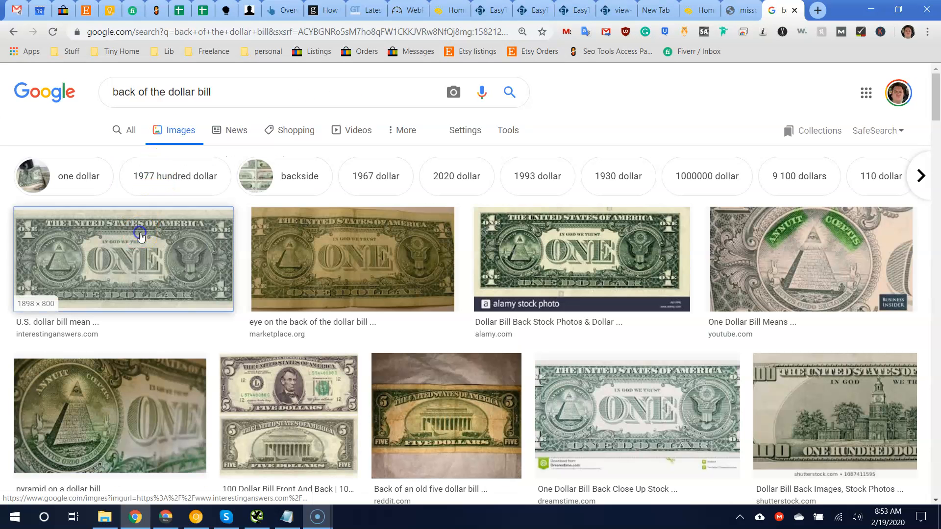
left_click(139, 236)
left_click(656, 200)
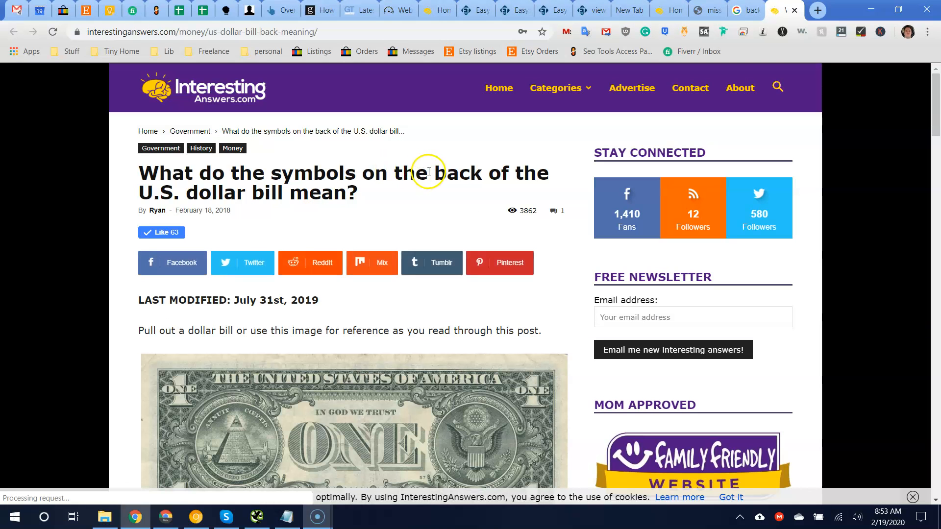
Compare the article's title wording with the dollar bill image's file name in its image info, then close the article
left_click_drag(435, 174, 289, 188)
scroll(281, 217, "down", 1)
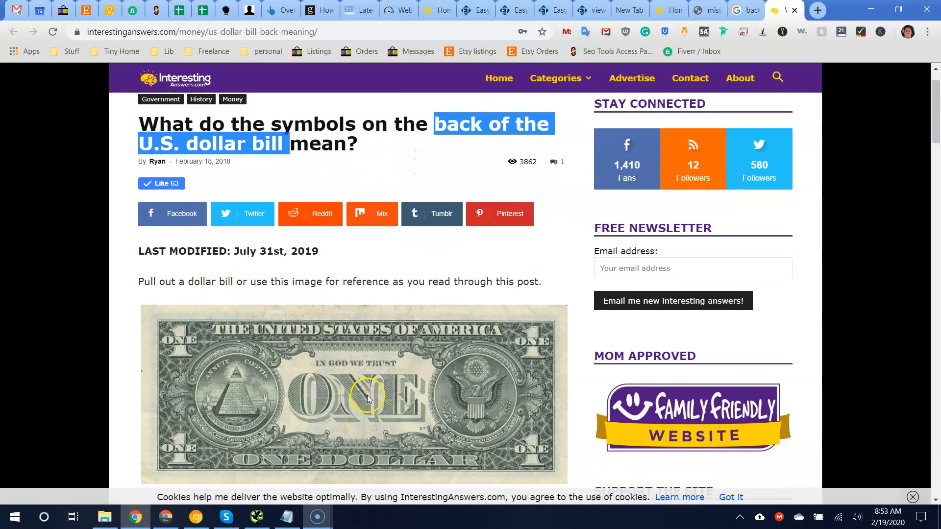
scroll(366, 395, "down", 1)
right_click(382, 336)
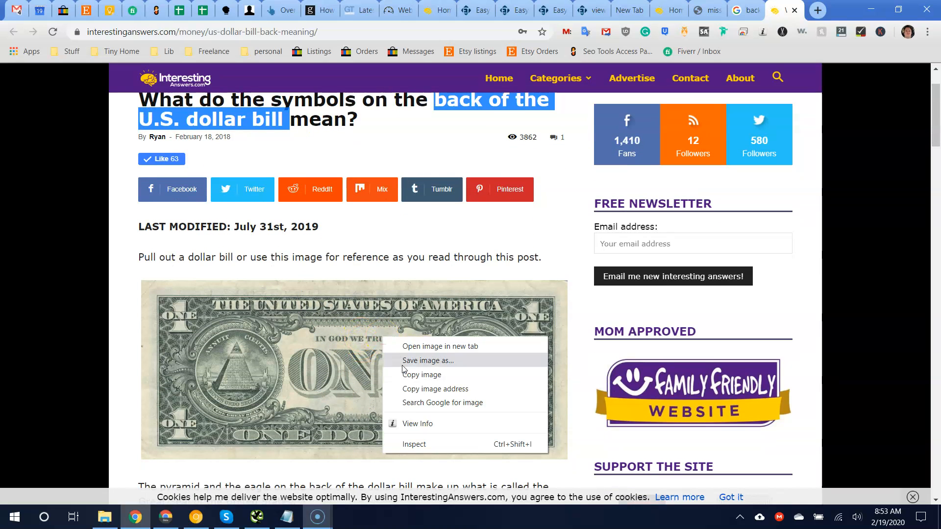
left_click(418, 423)
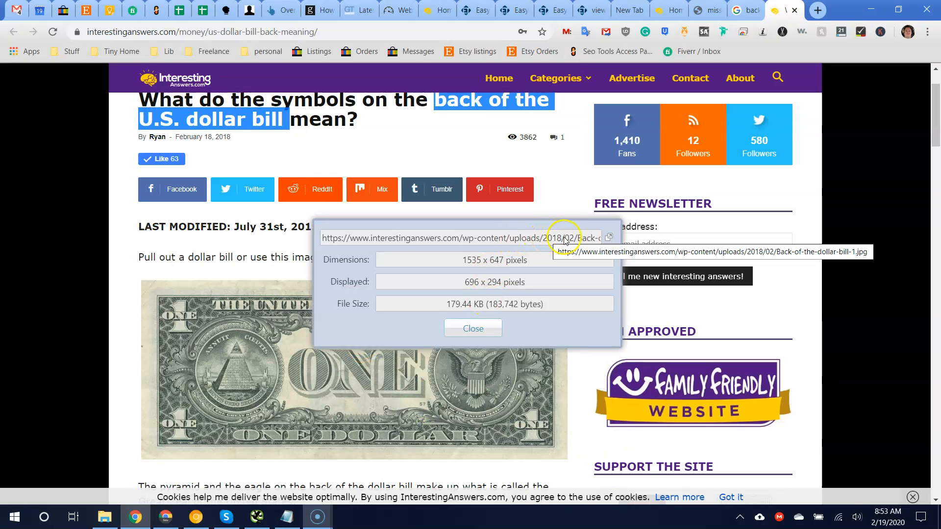
triple_click(589, 239)
left_click(473, 329)
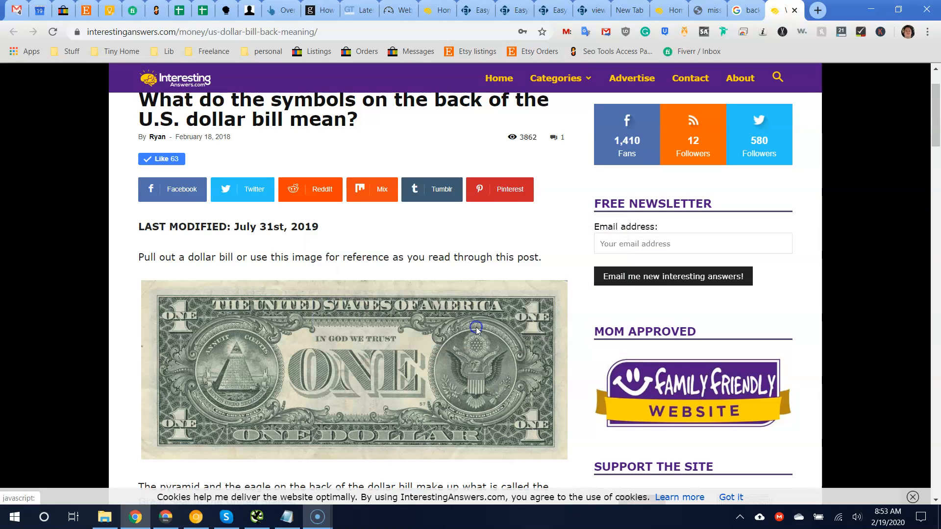
scroll(478, 331, "down", 7)
mouse_move(576, 78)
left_click(795, 10)
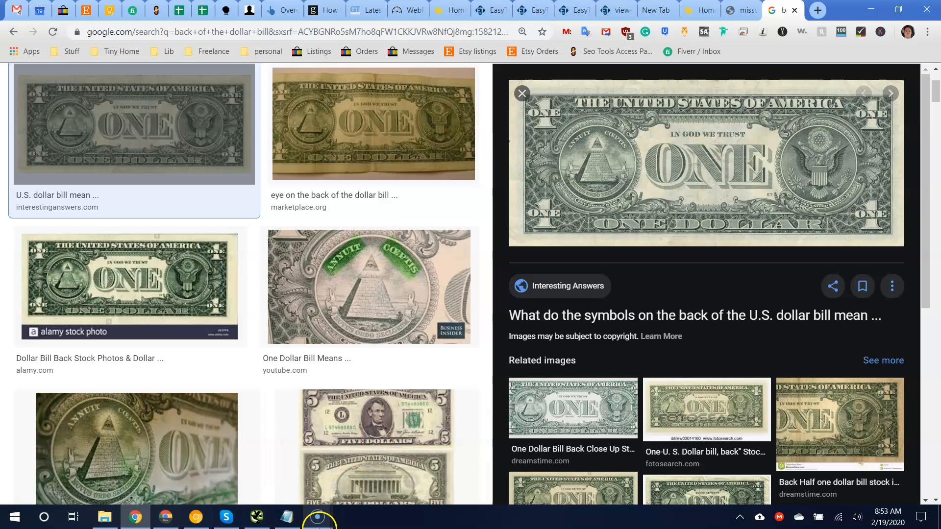
Return to Screaming Frog and check the file names of the bios1-1, flash17 and dis16 images
mouse_move(320, 522)
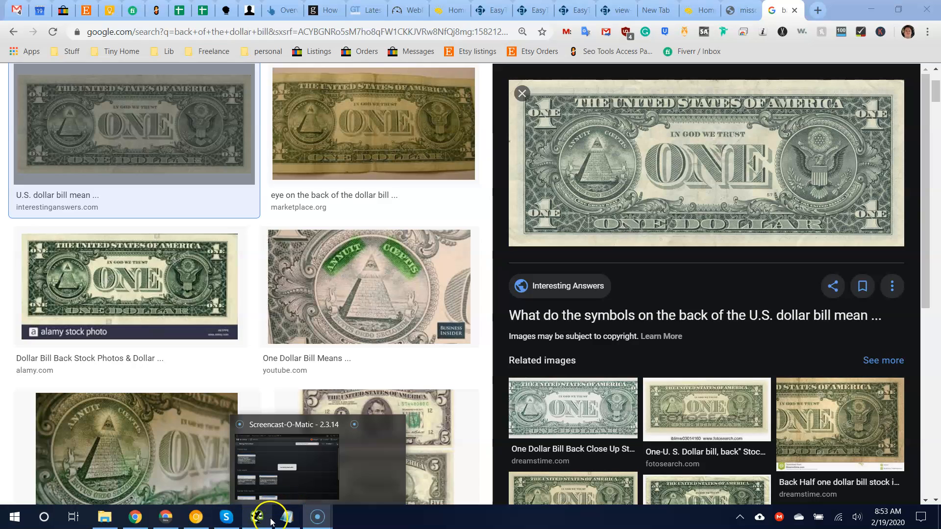
left_click(263, 520)
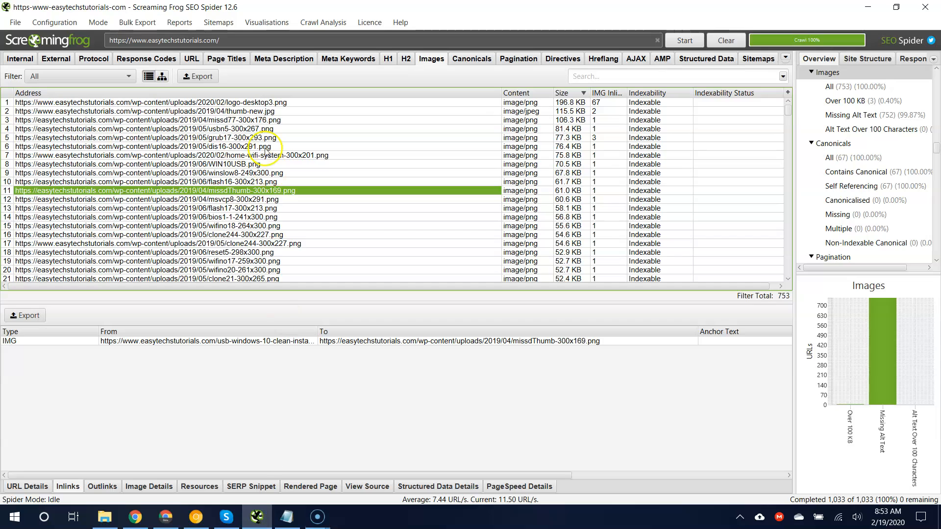
left_click(221, 217)
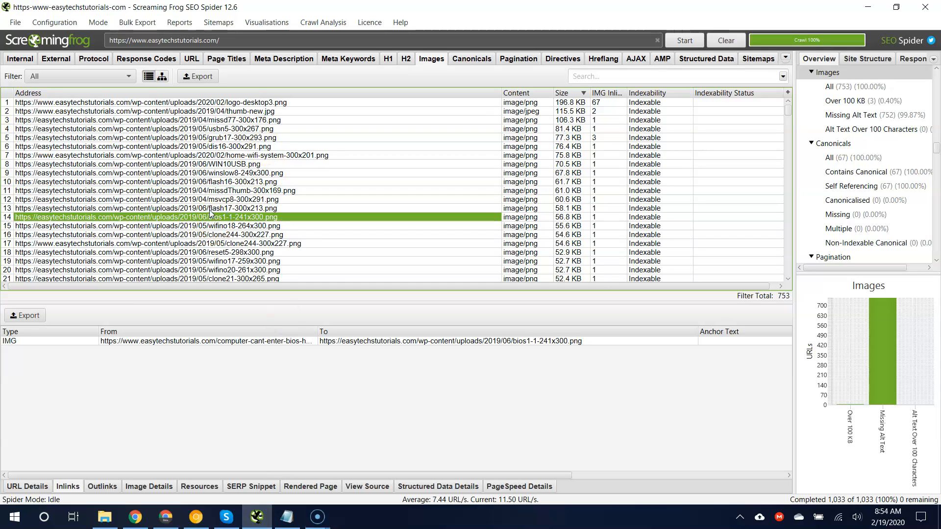
left_click(214, 209)
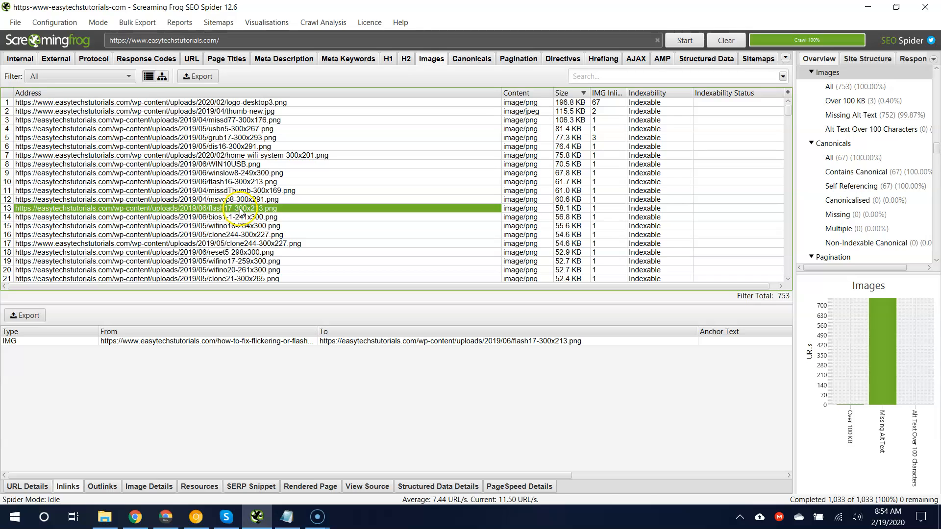
left_click(270, 148)
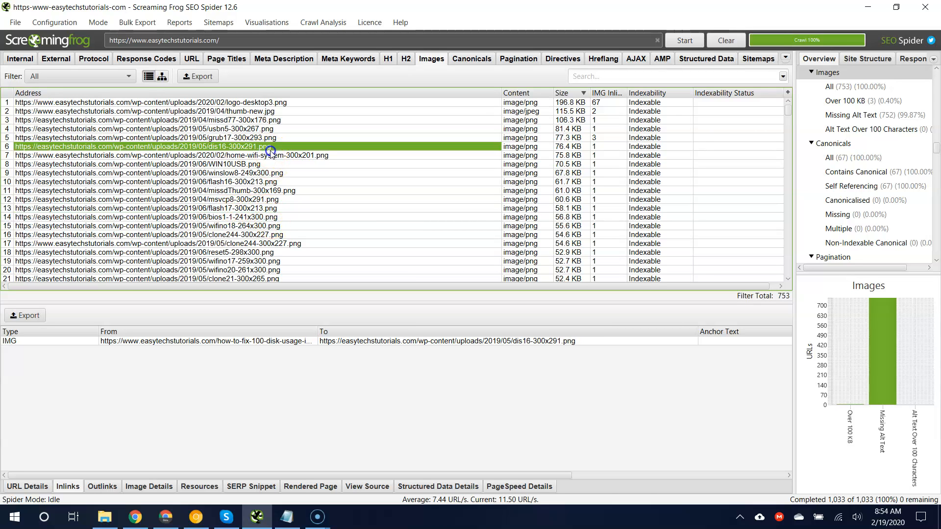
Page down through the image list to examine the file names for relevance, then go back to its first entries
key("Page_Down")
key("Page_Down")
key("Page_Down")
key("Page_Down")
key("Page_Down")
key("Page_Down")
key("Page_Down")
key("Page_Up")
key("Page_Up")
key("Page_Down")
key("Page_Down")
key("Page_Up")
key("Page_Up")
key("Page_Up")
key("Page_Up")
key("Page_Up")
key("Page_Up")
key("Page_Up")
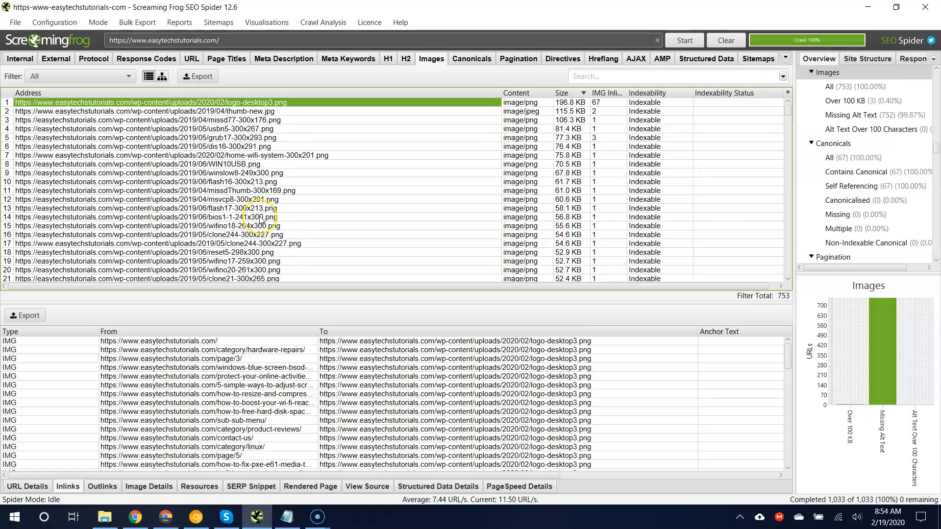
key("Page_Down")
key("Page_Down")
key("Page_Down")
key("Page_Down")
key("Page_Down")
key("Page_Down")
key("Page_Down")
key("Page_Down")
key("Page_Down")
key("Page_Down")
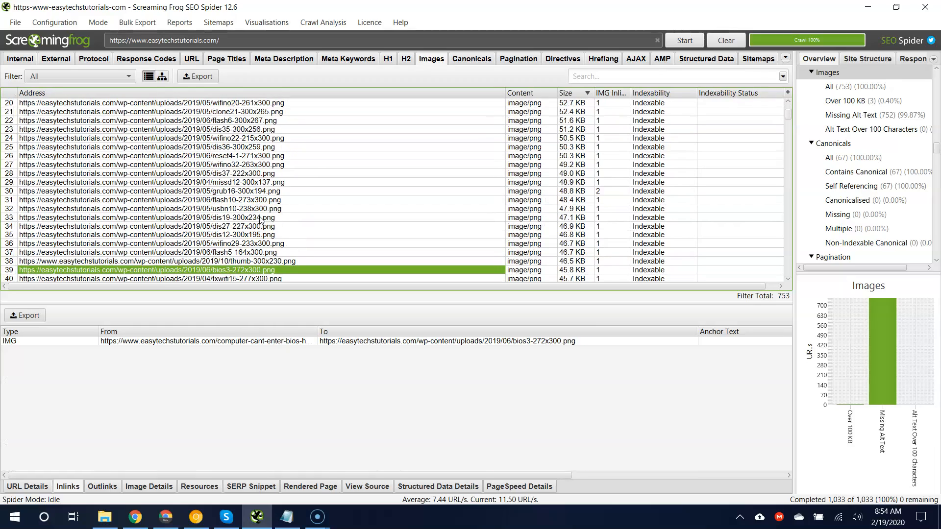
key("Page_Down")
key("Page_Down")
key("Page_Down")
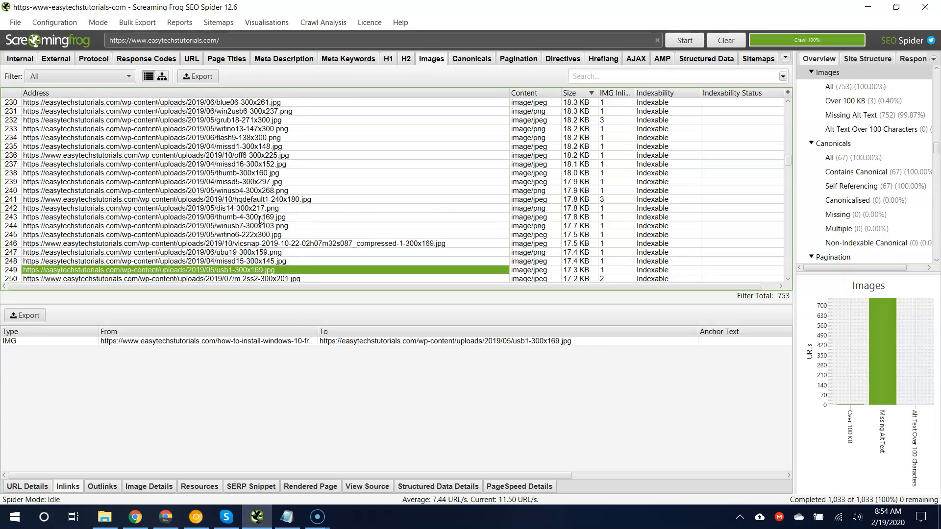
key("Page_Up")
key("Page_Up")
key("Page_Up")
key("Page_Up")
key("Page_Up")
key("Page_Up")
key("Page_Up")
key("Page_Up")
key("Page_Up")
key("Page_Up")
key("Page_Up")
key("Page_Up")
key("Page_Up")
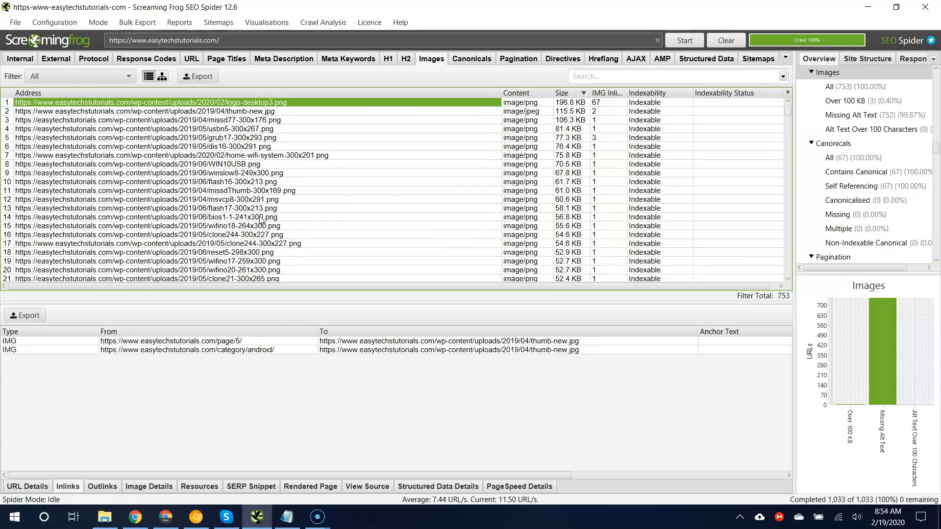
Page through the image list from its first entry to row 78, checking whether the file names describe their content
left_click(231, 150)
key("Page_Up")
key("Page_Down")
key("Page_Up")
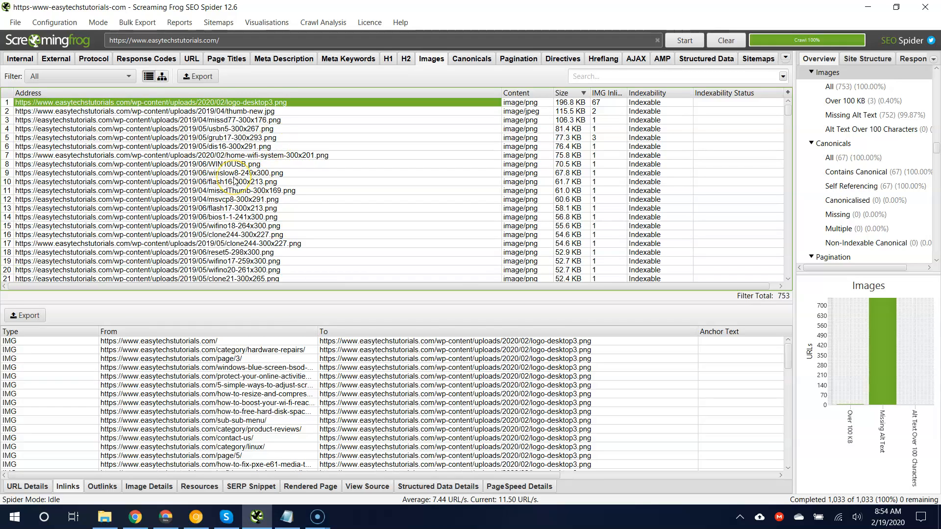
key("Page_Down")
key("Page_Down")
key("Page_Down")
key("Page_Down")
key("Page_Up")
key("Page_Down")
key("Page_Up")
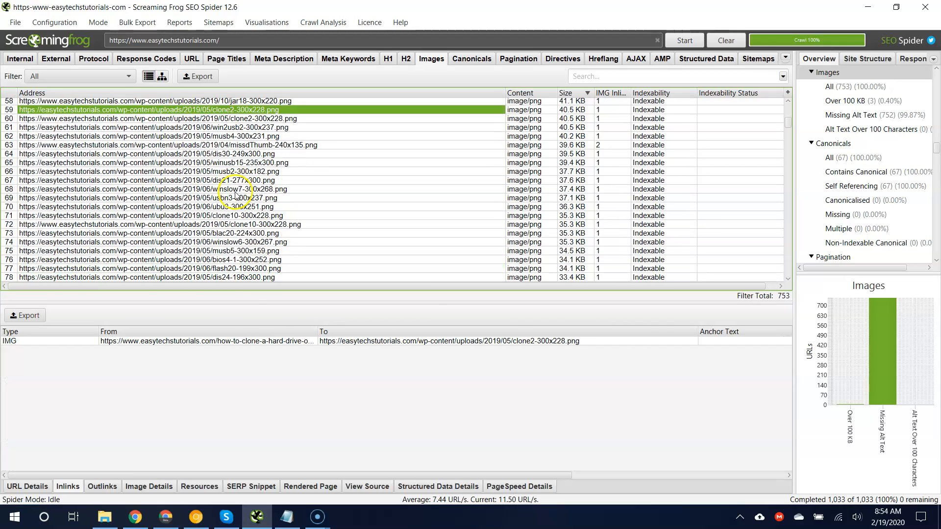
key("Page_Down")
Switch to the SEO ranking drop notes in Notepad and add "schema.org" after the structured data finding
left_click(287, 517)
left_click(638, 338)
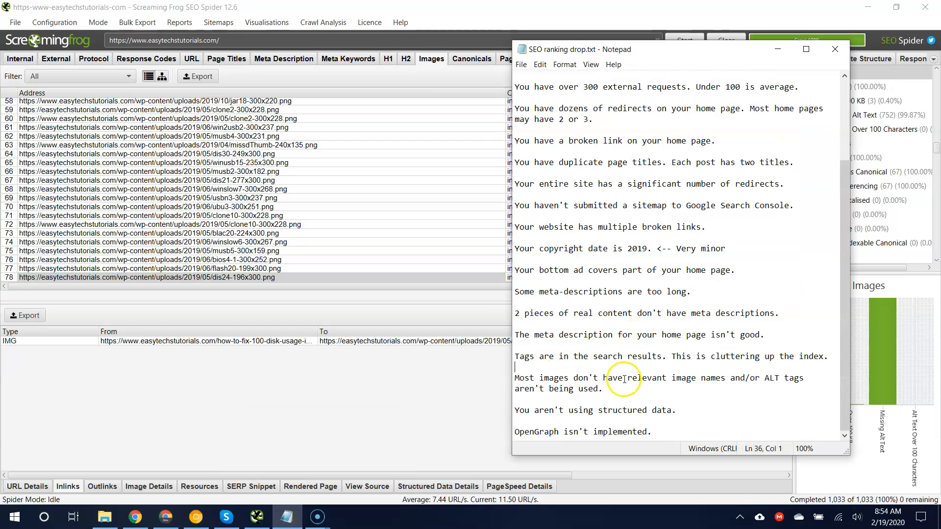
left_click_drag(550, 411, 664, 421)
left_click(564, 399)
left_click(589, 418)
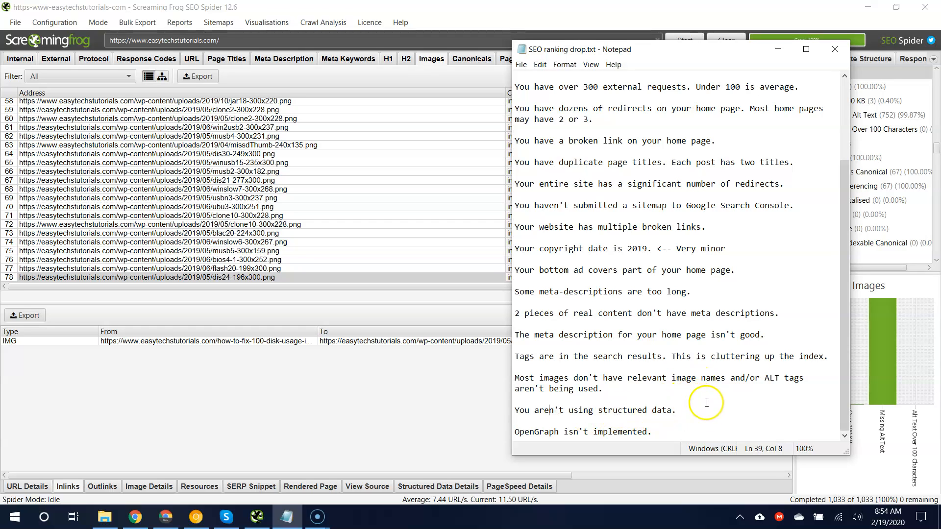
type("ma,")
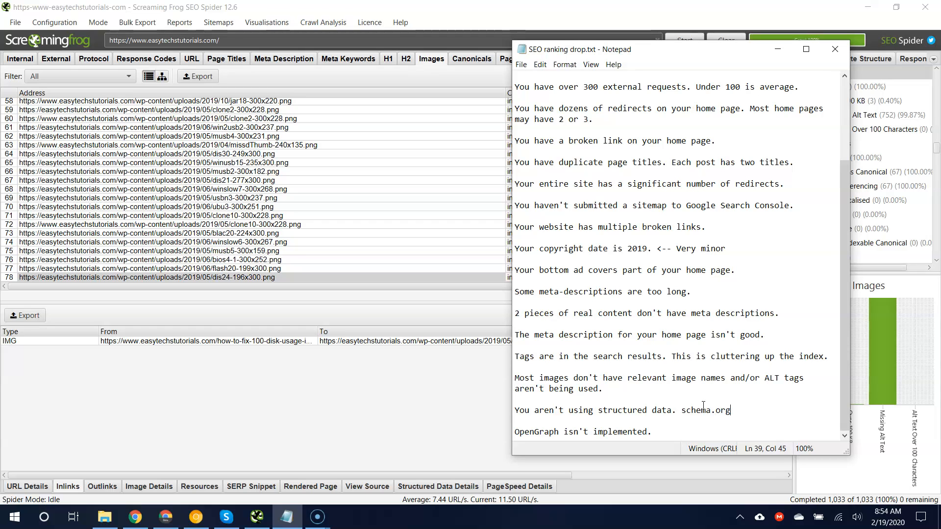
Delete the finding "OpenGraph isn't implemented." and the blank line before it from the end of the notes
left_click(646, 425)
left_click_drag(646, 425, 515, 430)
key("BackSpace")
key("BackSpace")
key("BackSpace")
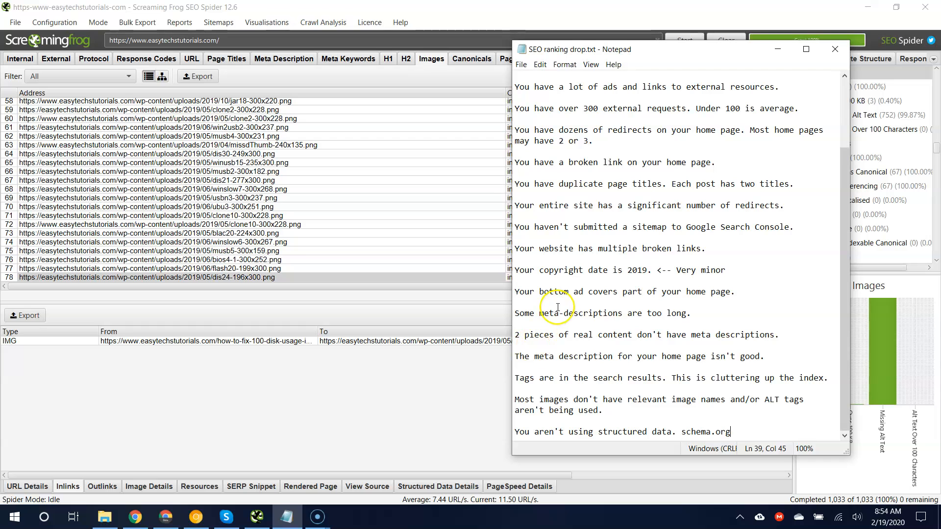
left_click(598, 217)
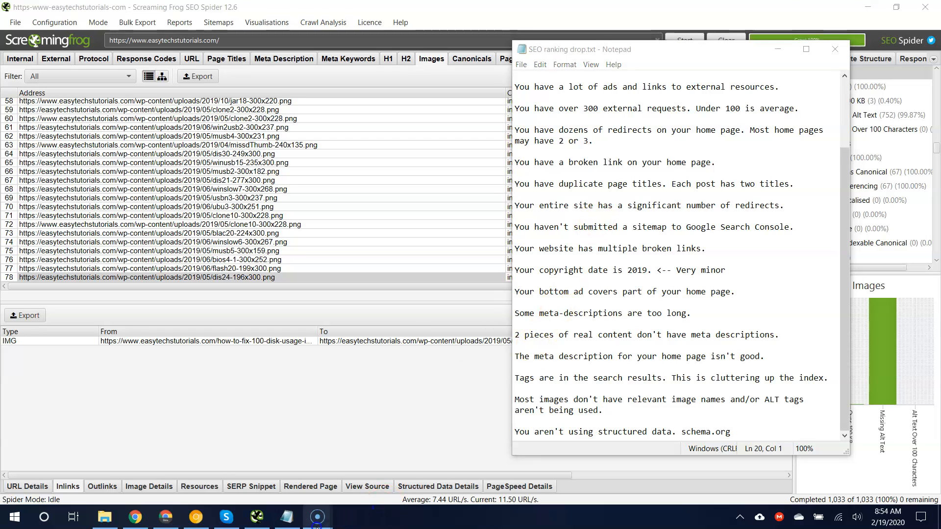